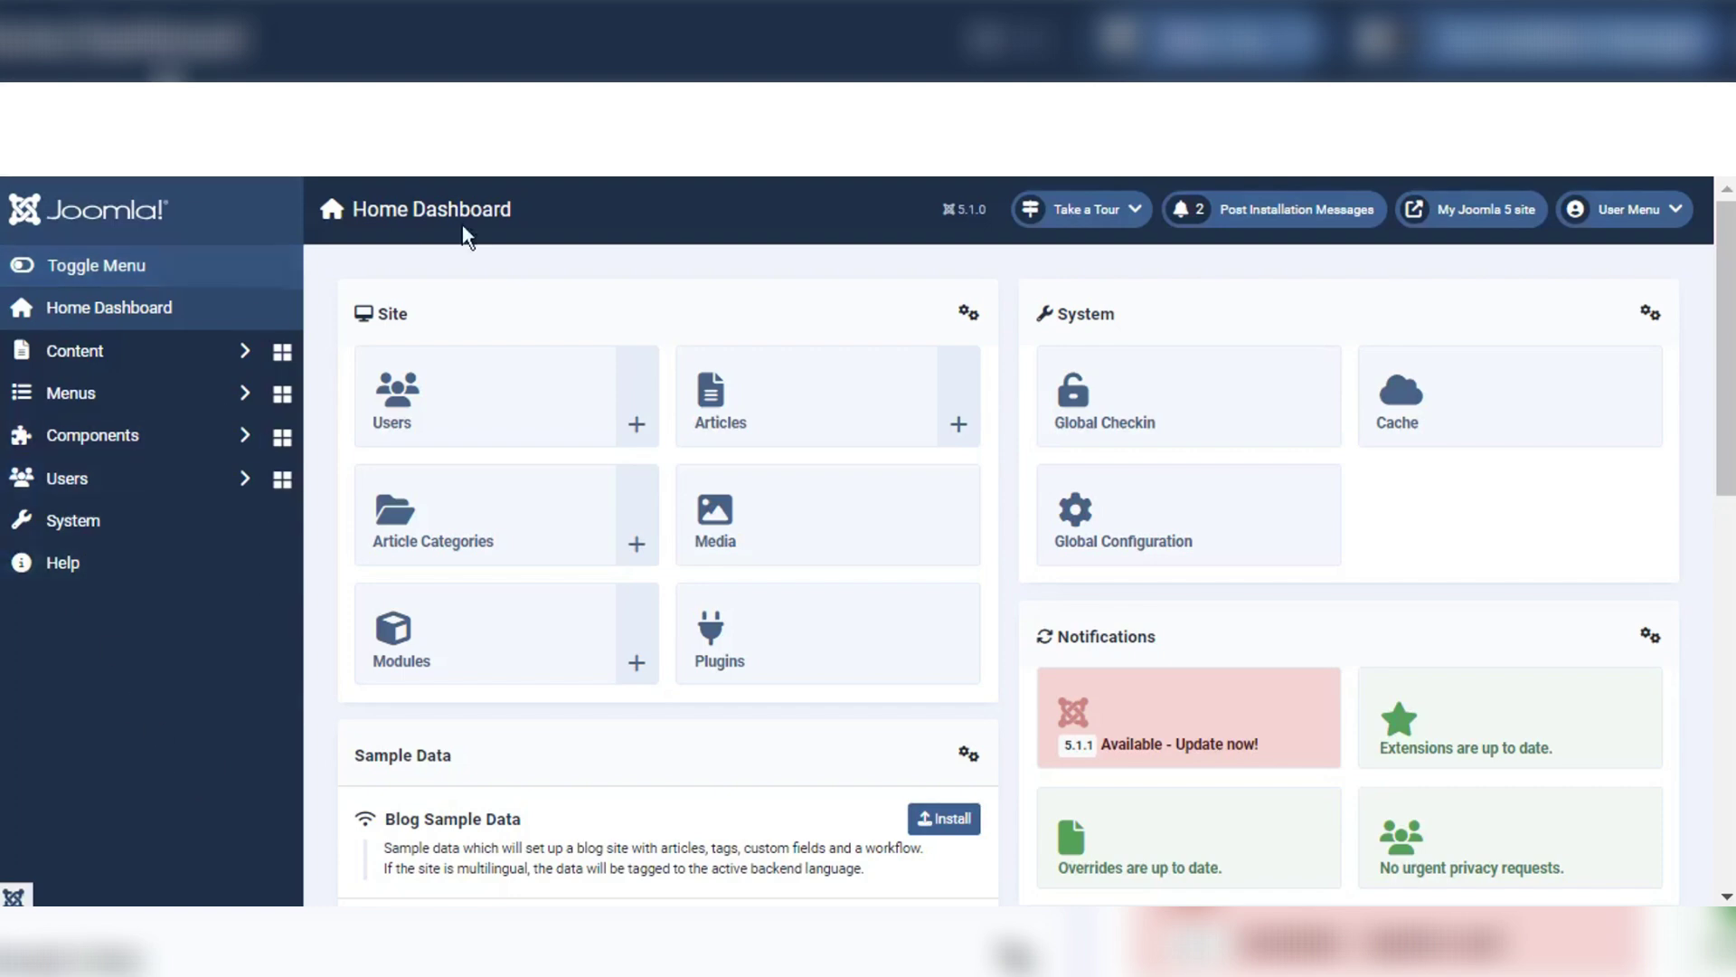
Open the list of site modules and bring up the live site's home page
left_click(498, 650)
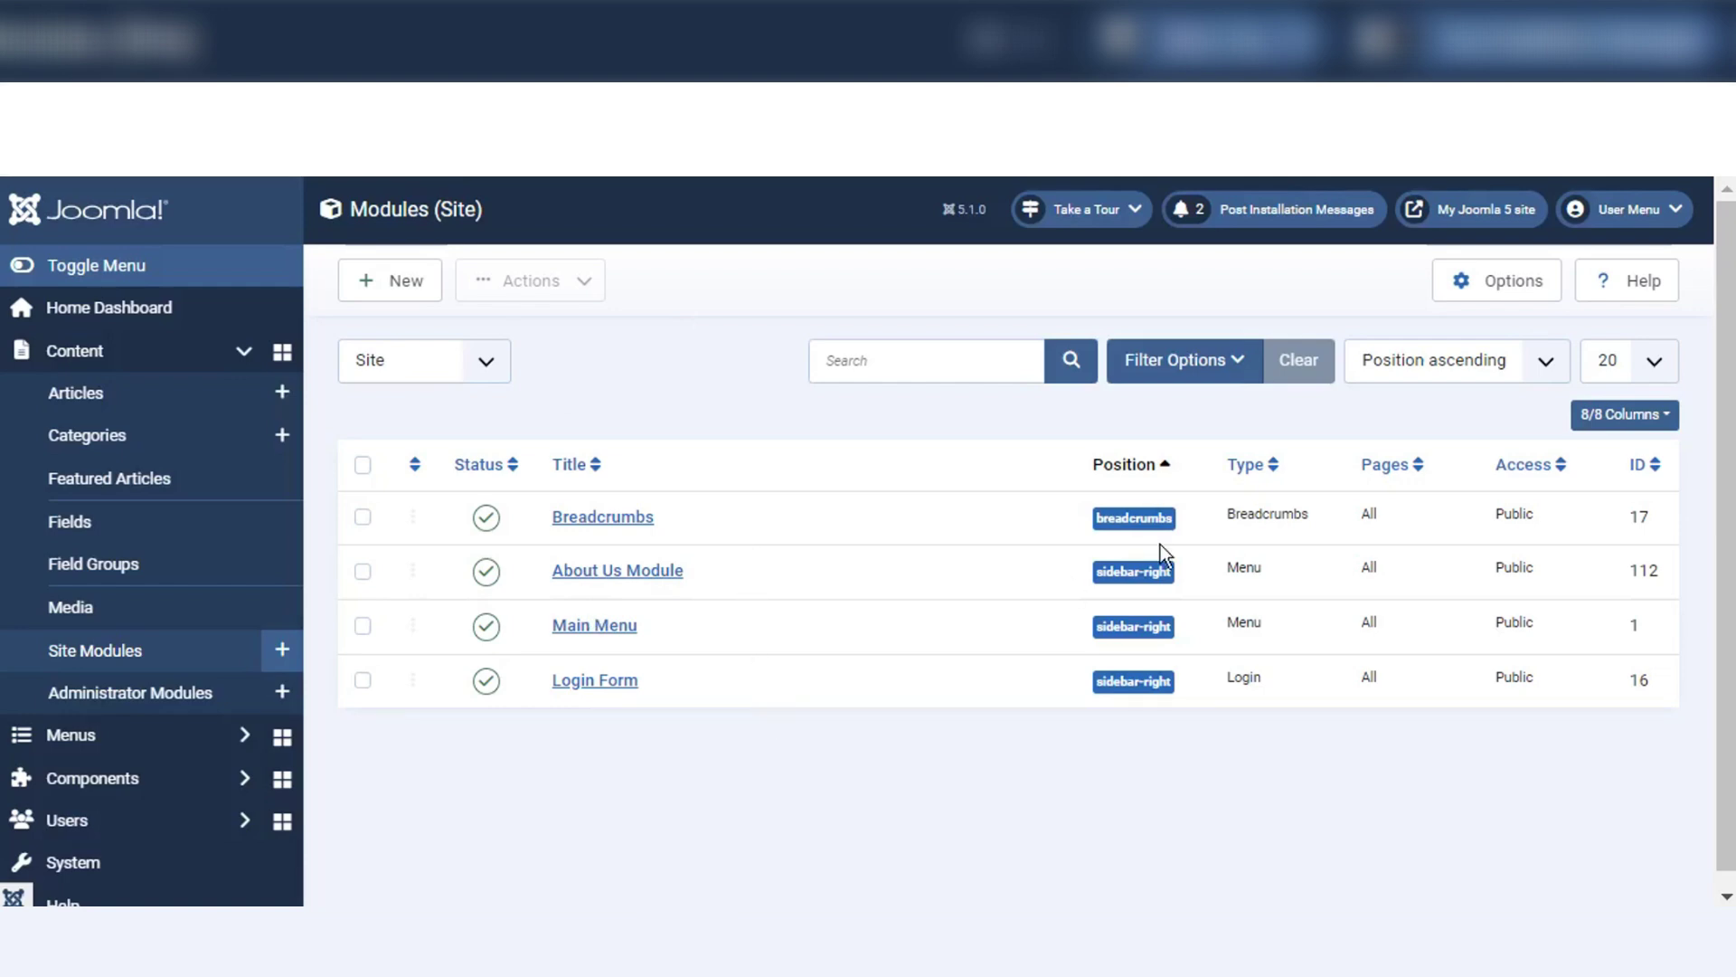
left_click(1495, 215)
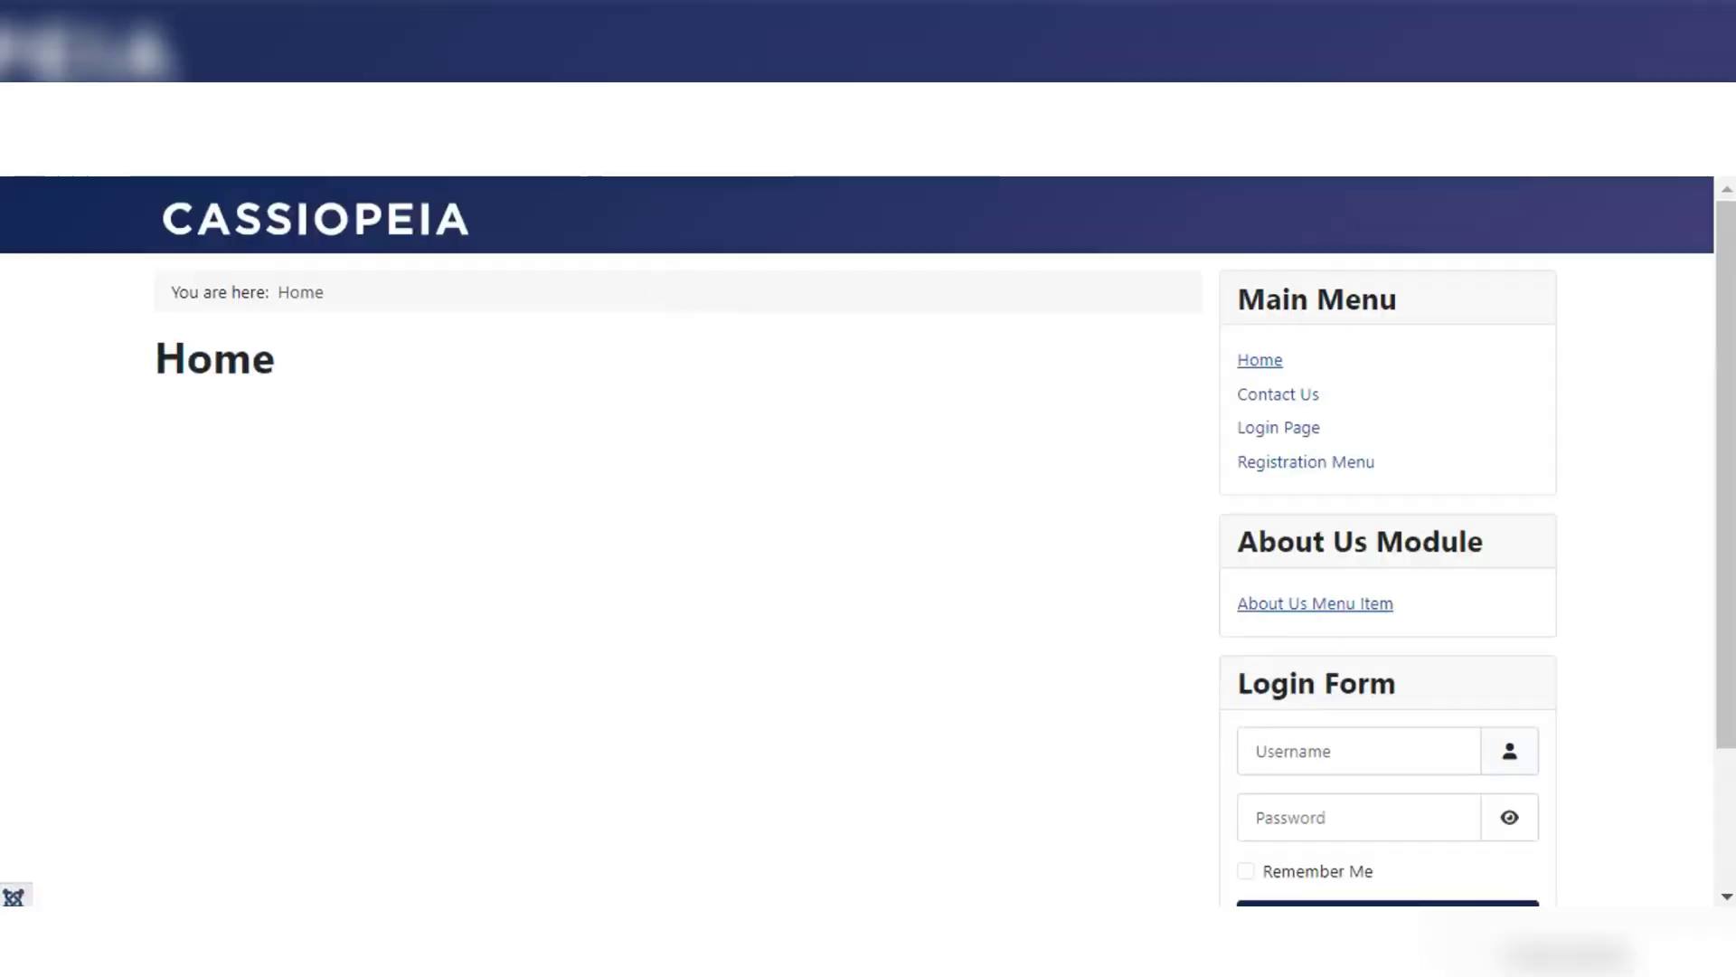
key("ctrl+w")
key("ctrl+Tab")
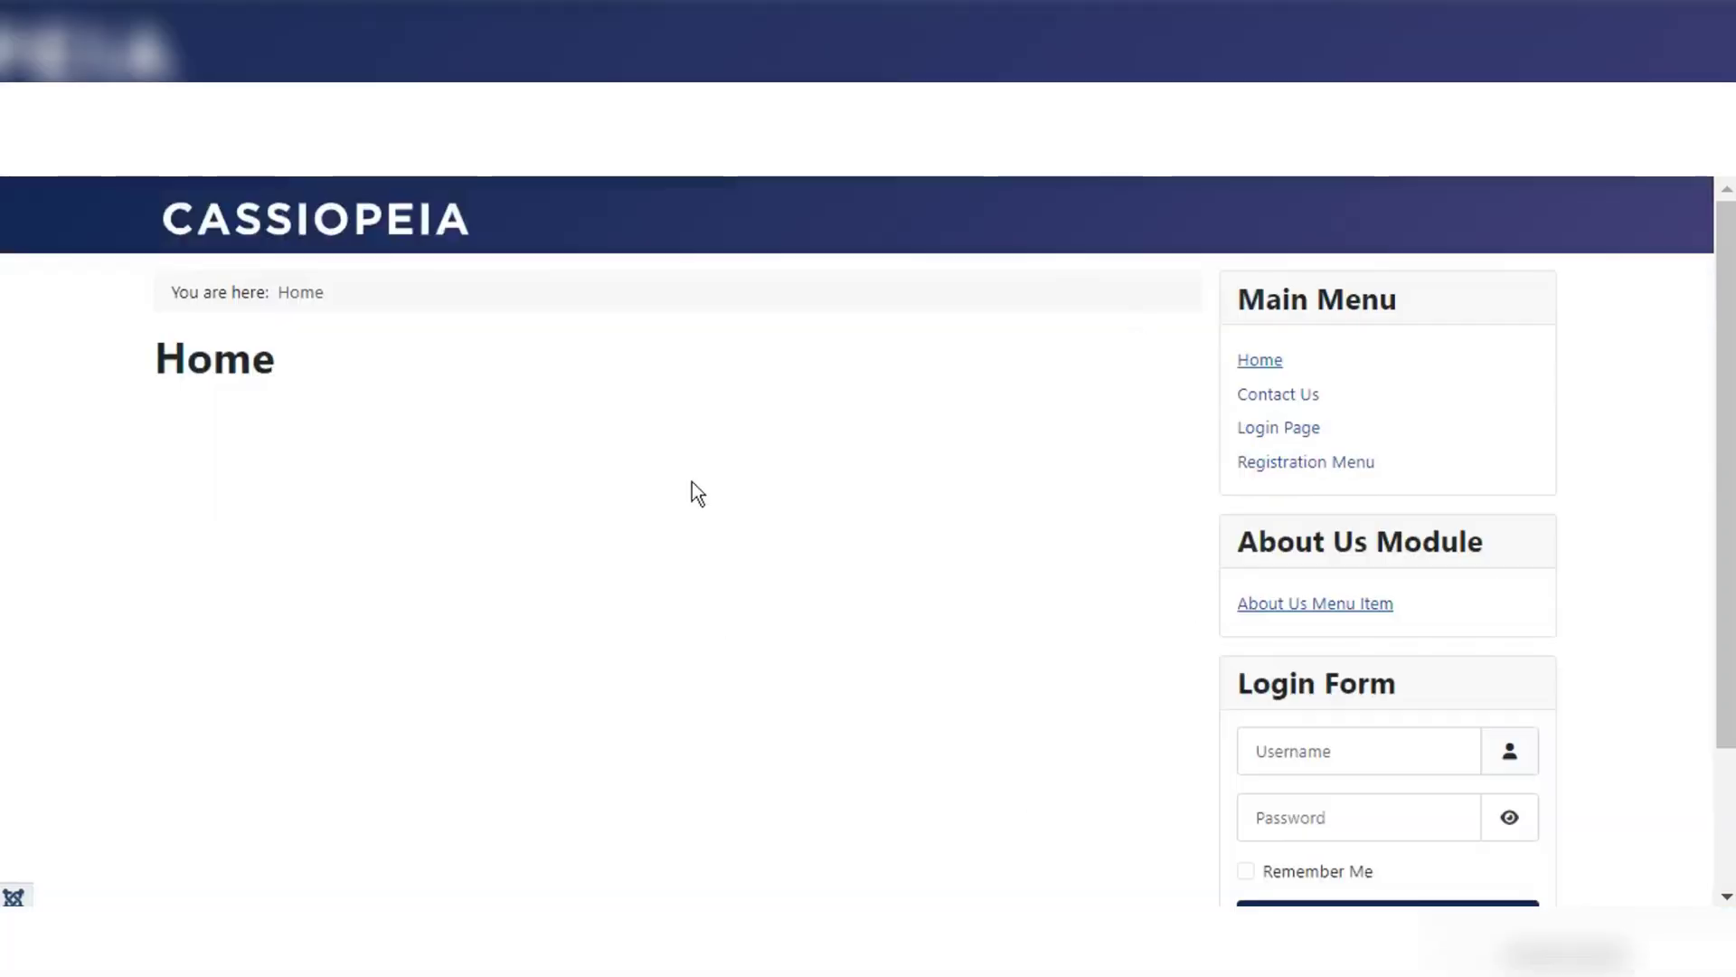
Examine how the Main Menu, About Us Module and Login Form modules are laid out on the site's home page
scroll(1100, 726, "down", 2)
scroll(1097, 724, "up", 2)
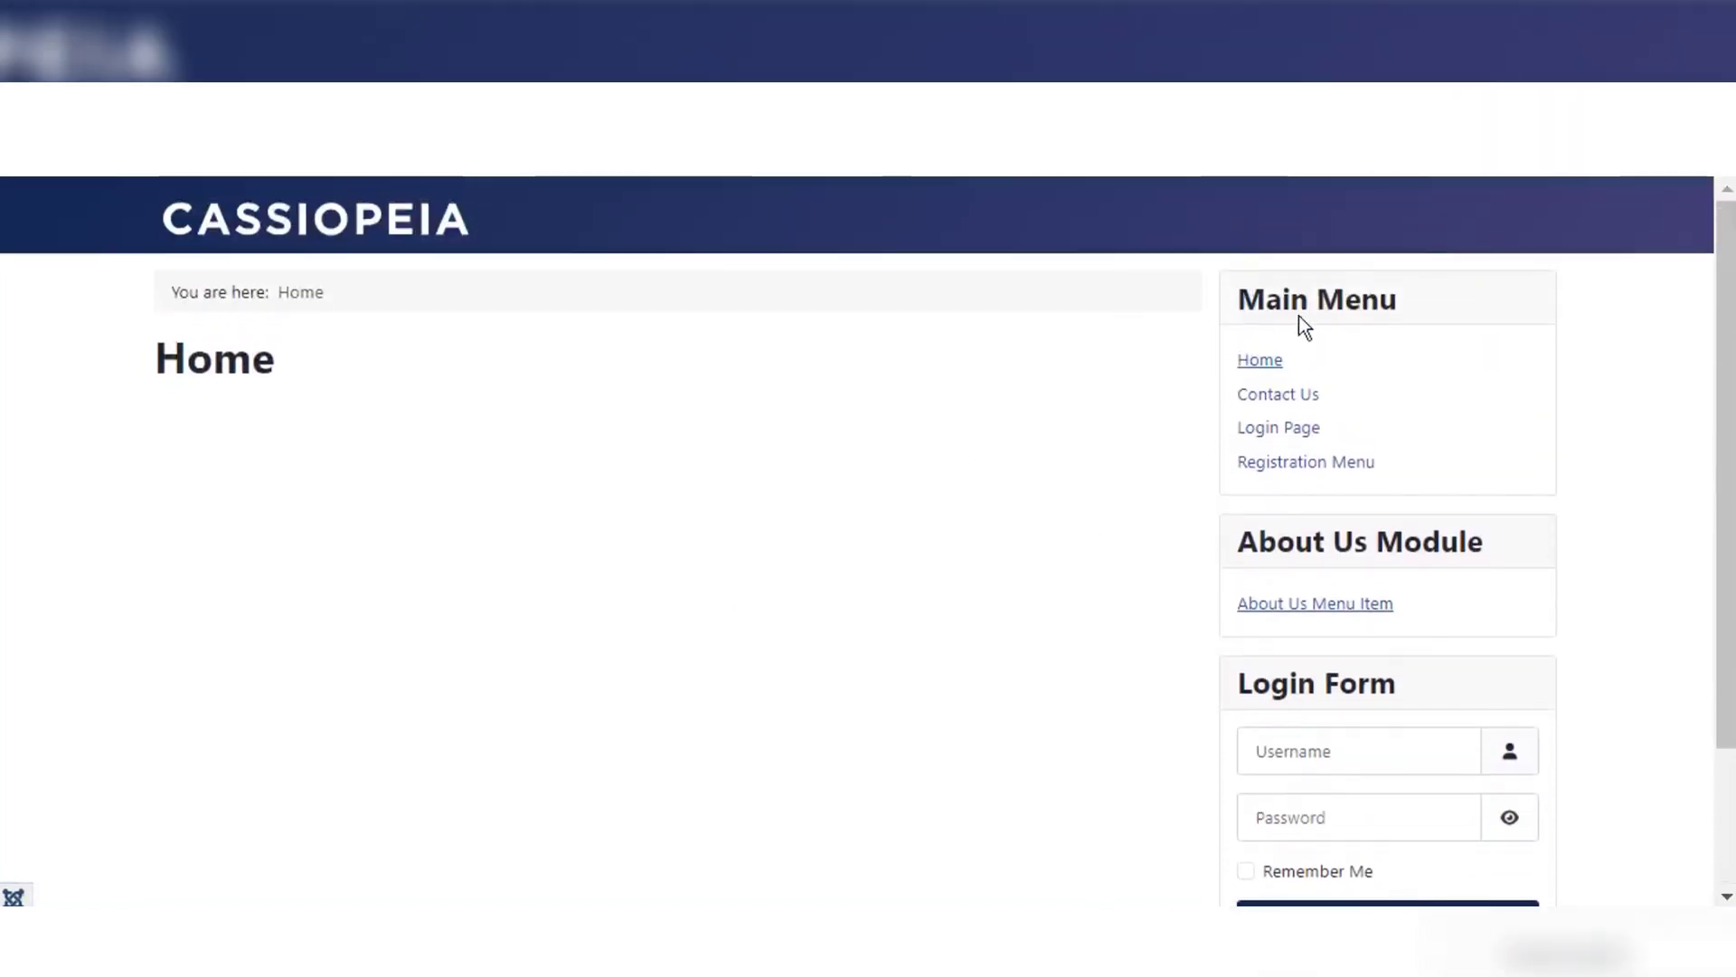
scroll(1487, 488, "down", 1)
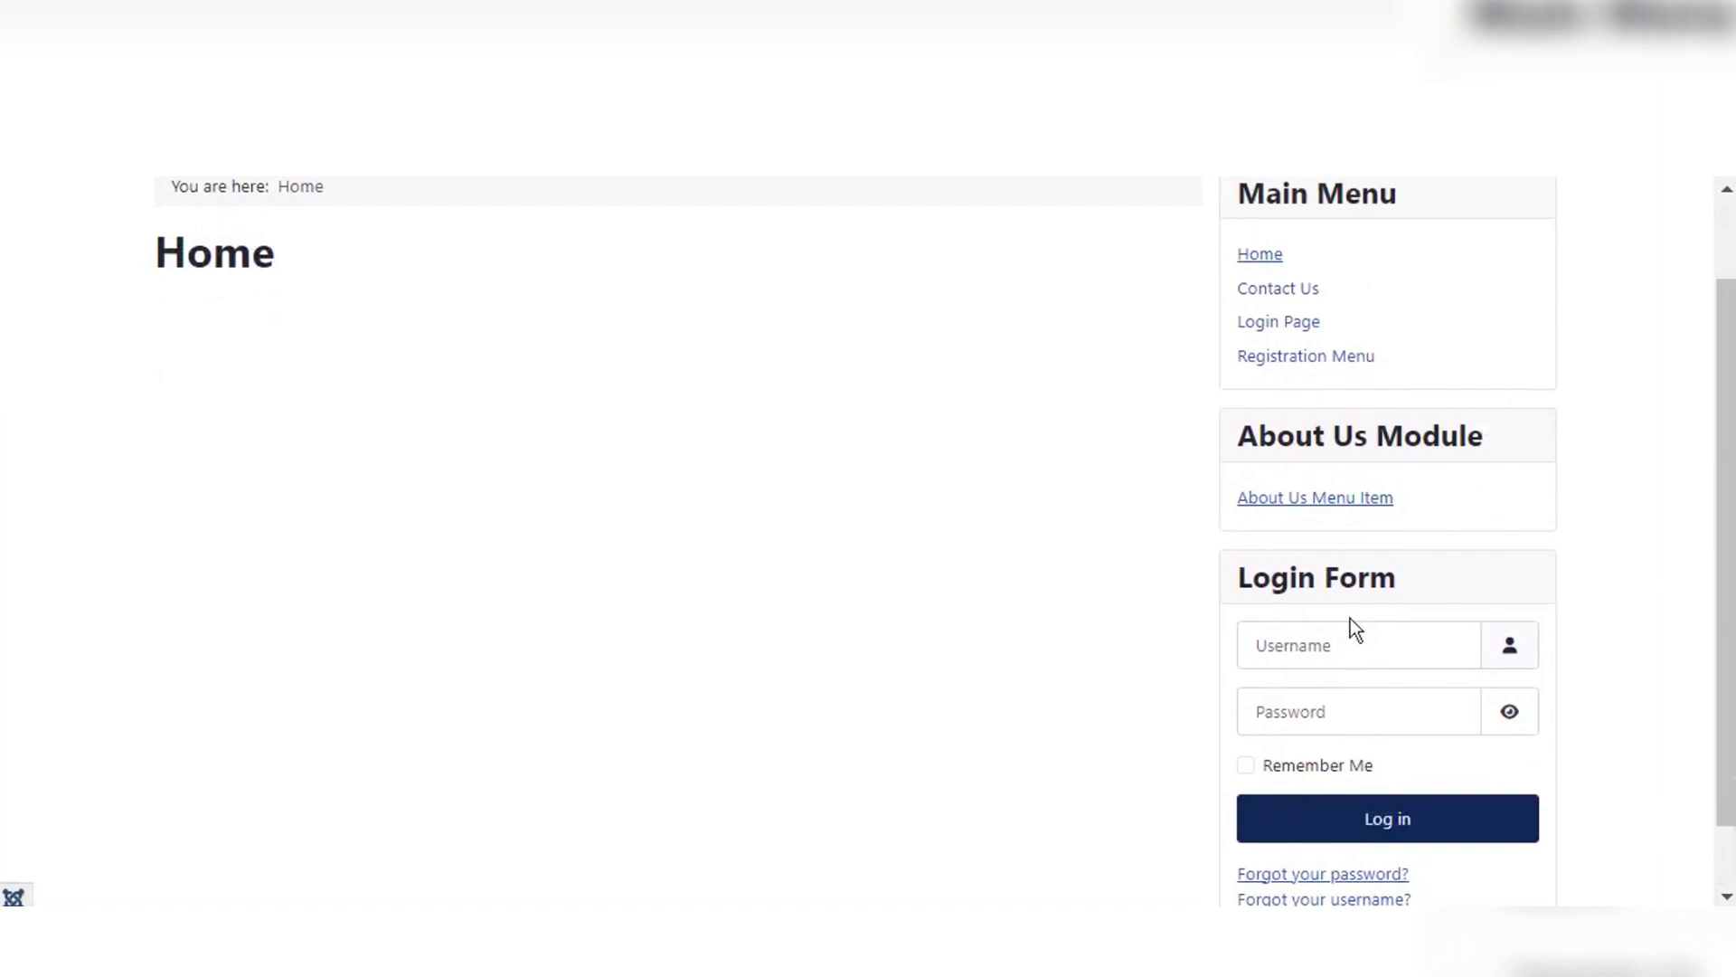
scroll(1349, 619, "down", 1)
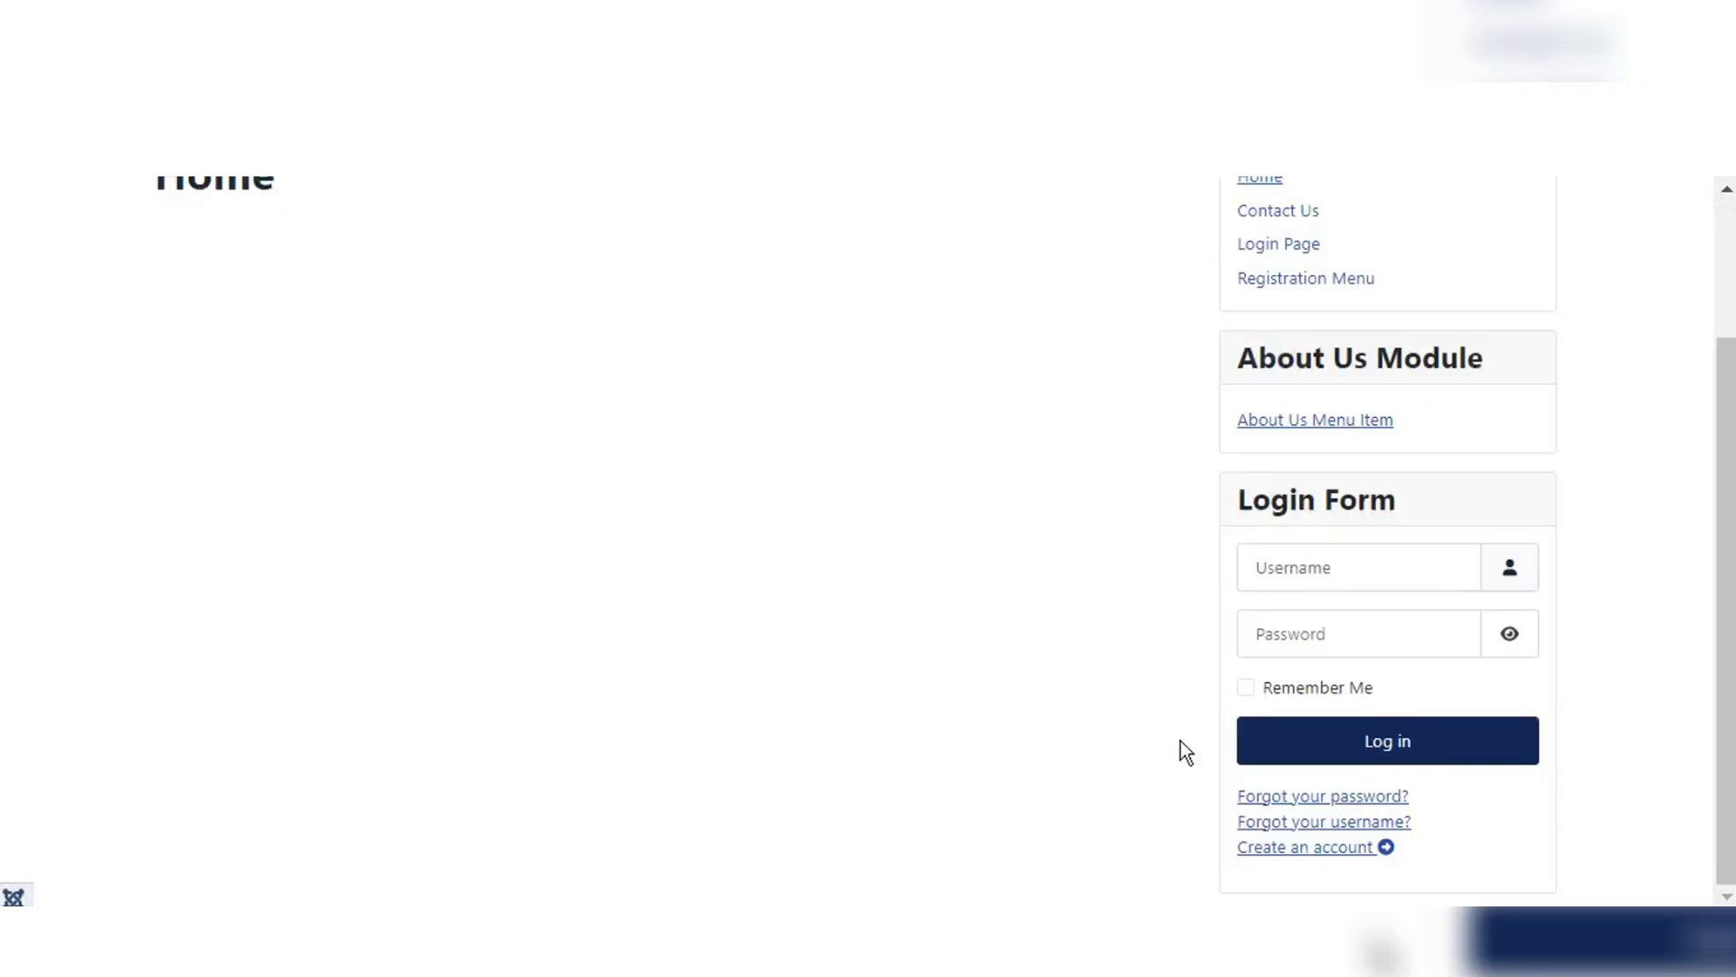
scroll(1180, 740, "up", 3)
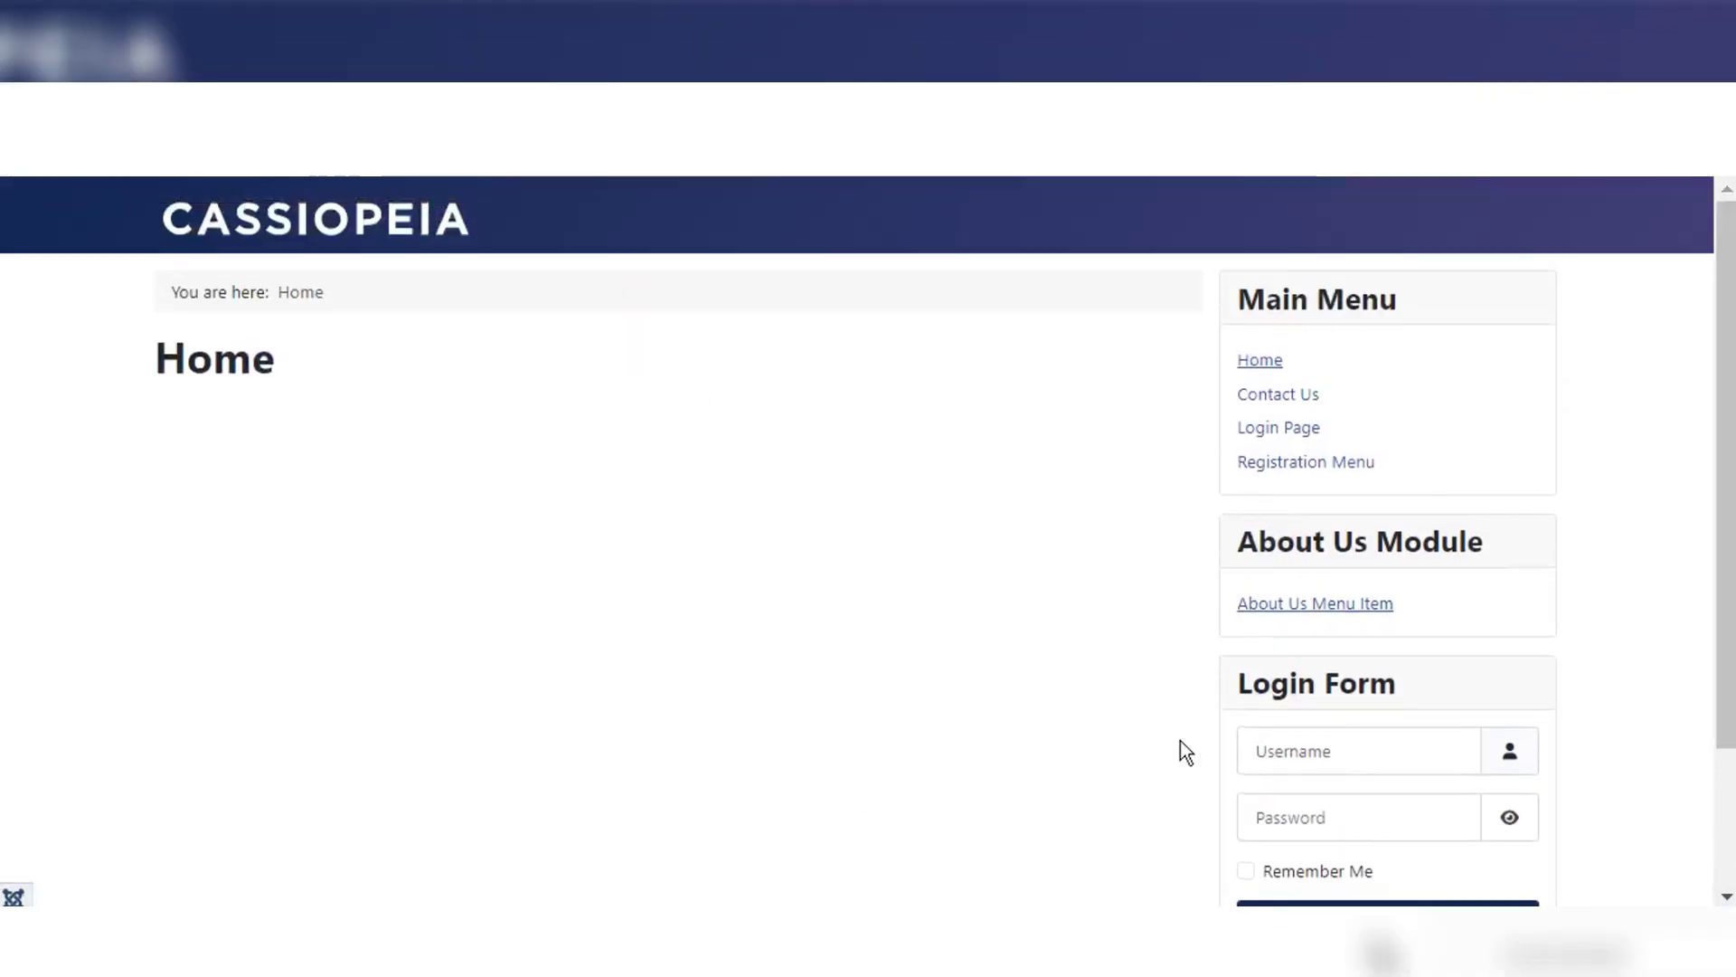
scroll(1179, 741, "down", 1)
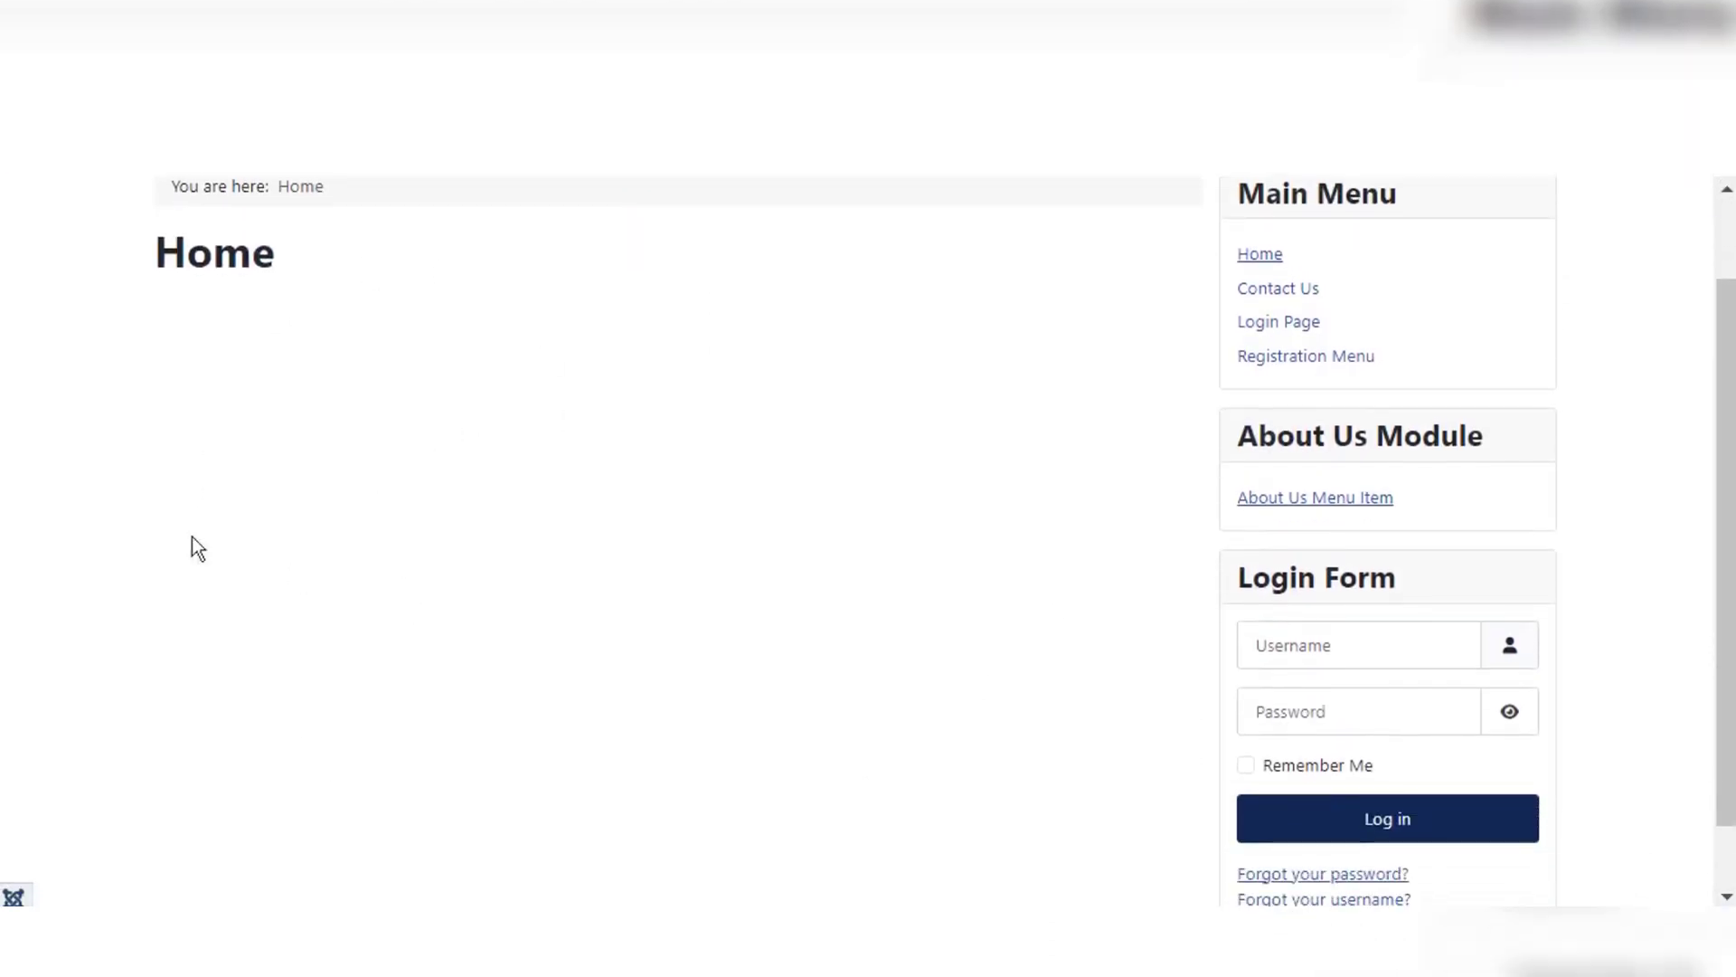
scroll(411, 511, "down", 1)
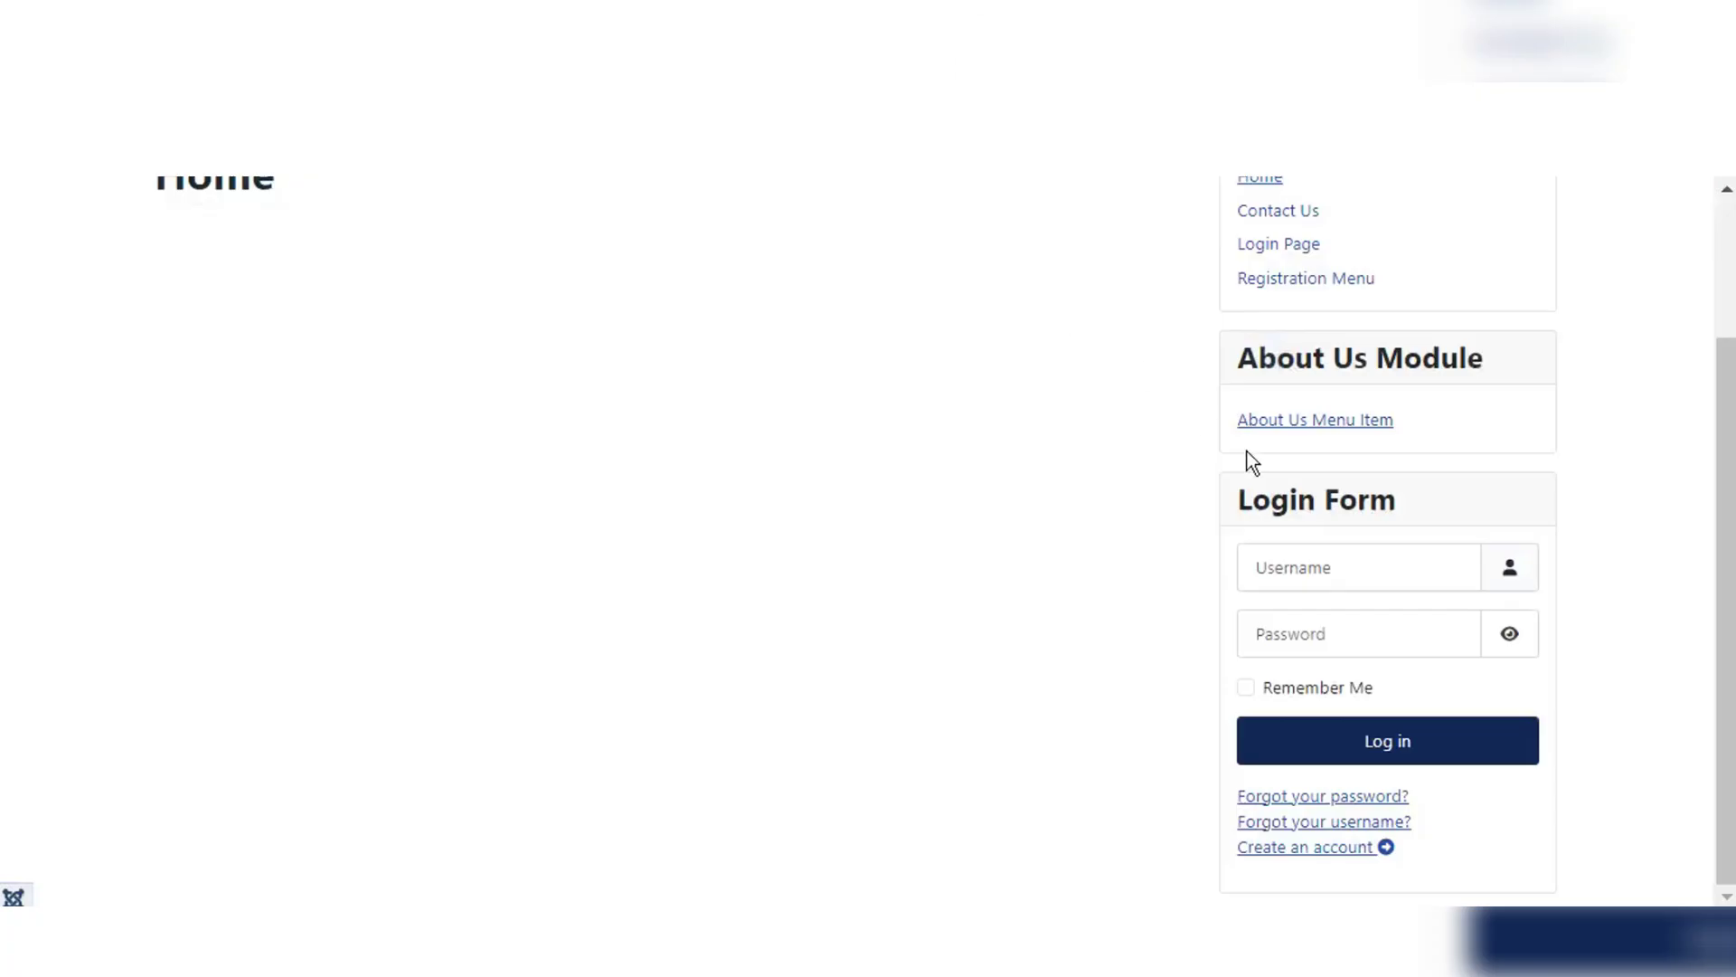
left_click_drag(1247, 448, 1322, 664)
scroll(1325, 660, "up", 2)
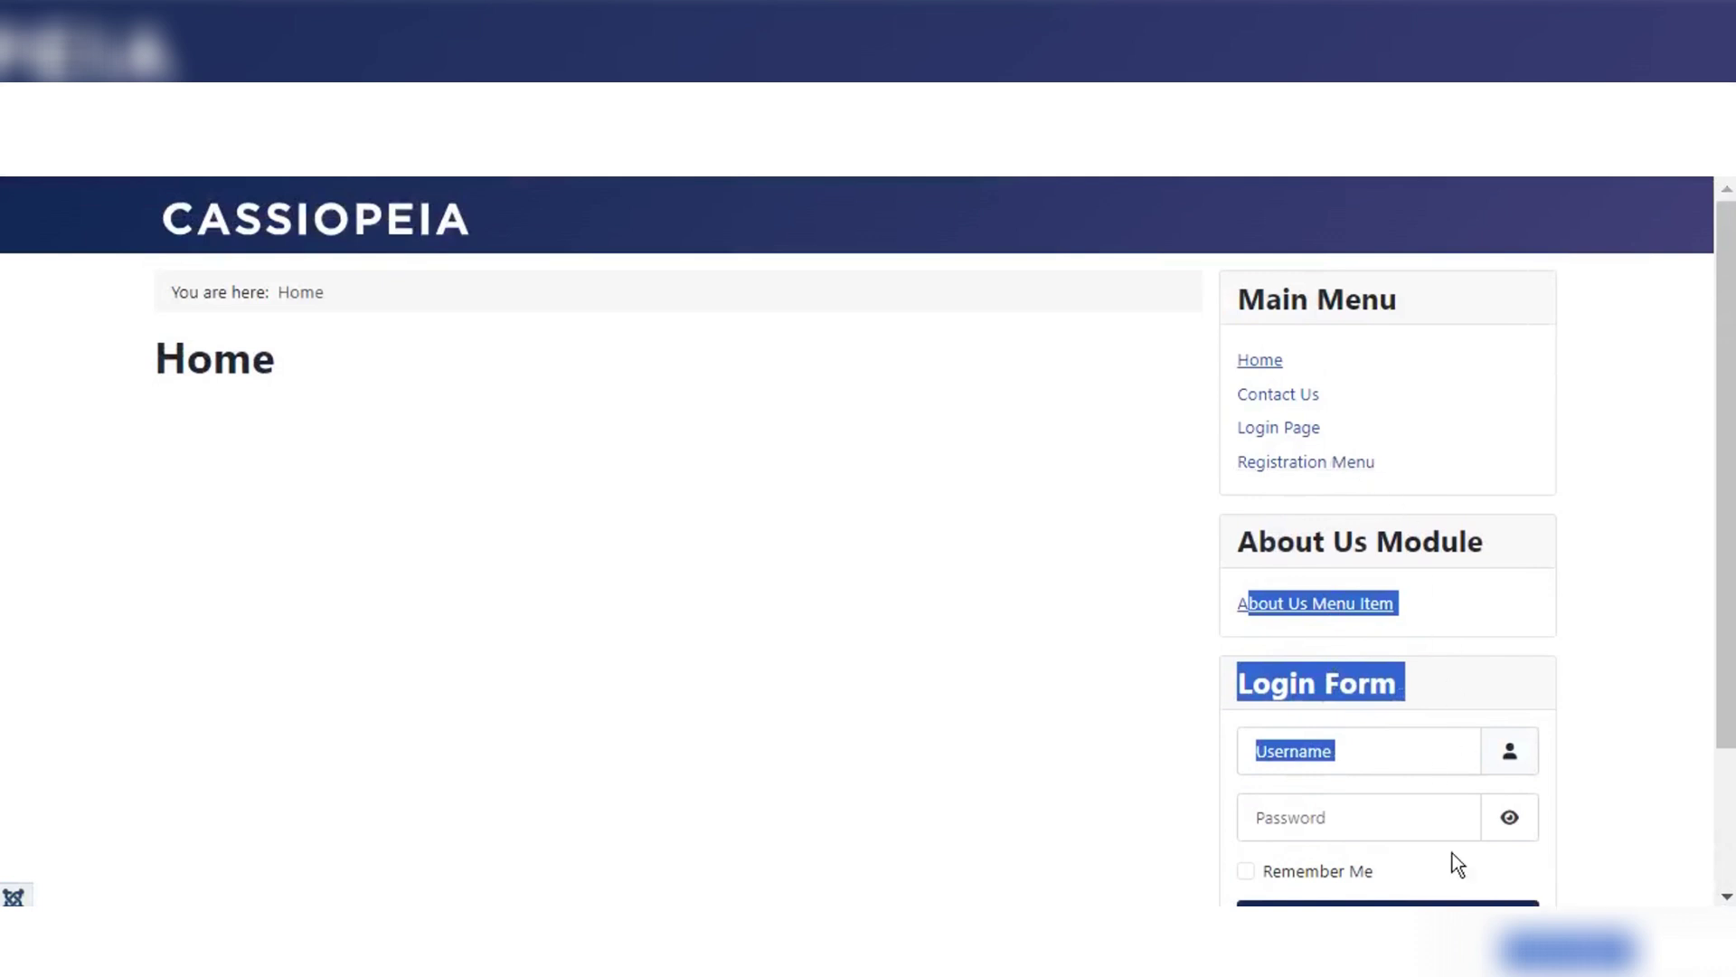
scroll(1438, 772, "down", 2)
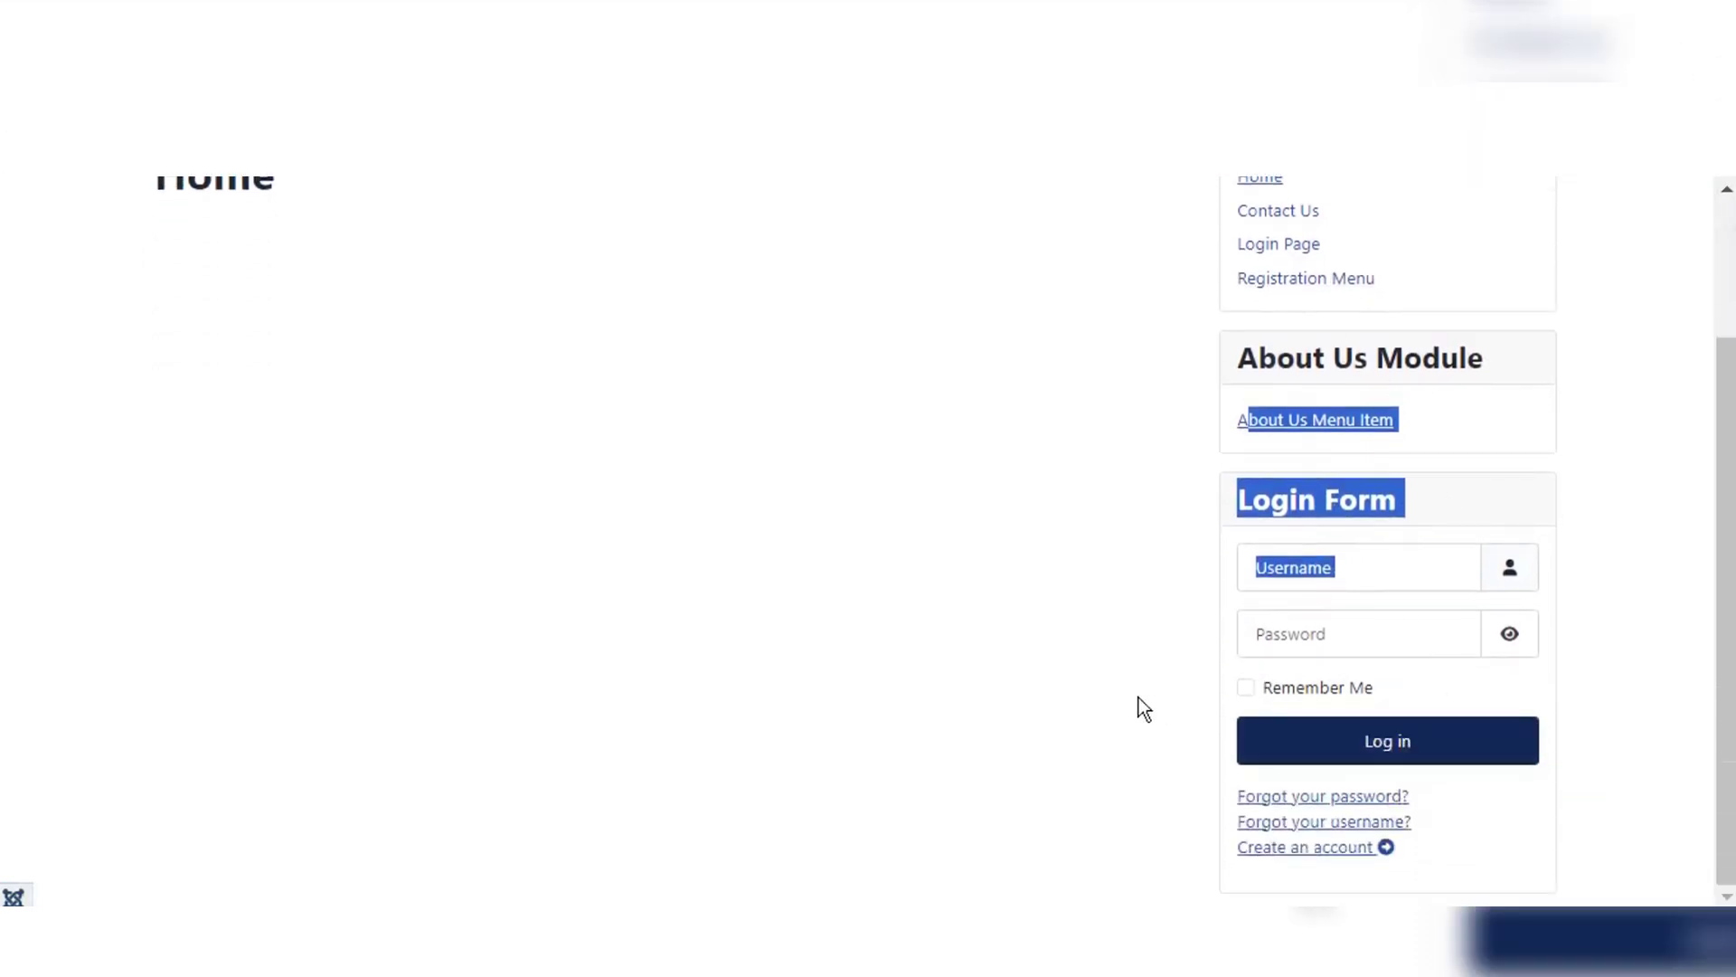
left_click(1138, 708)
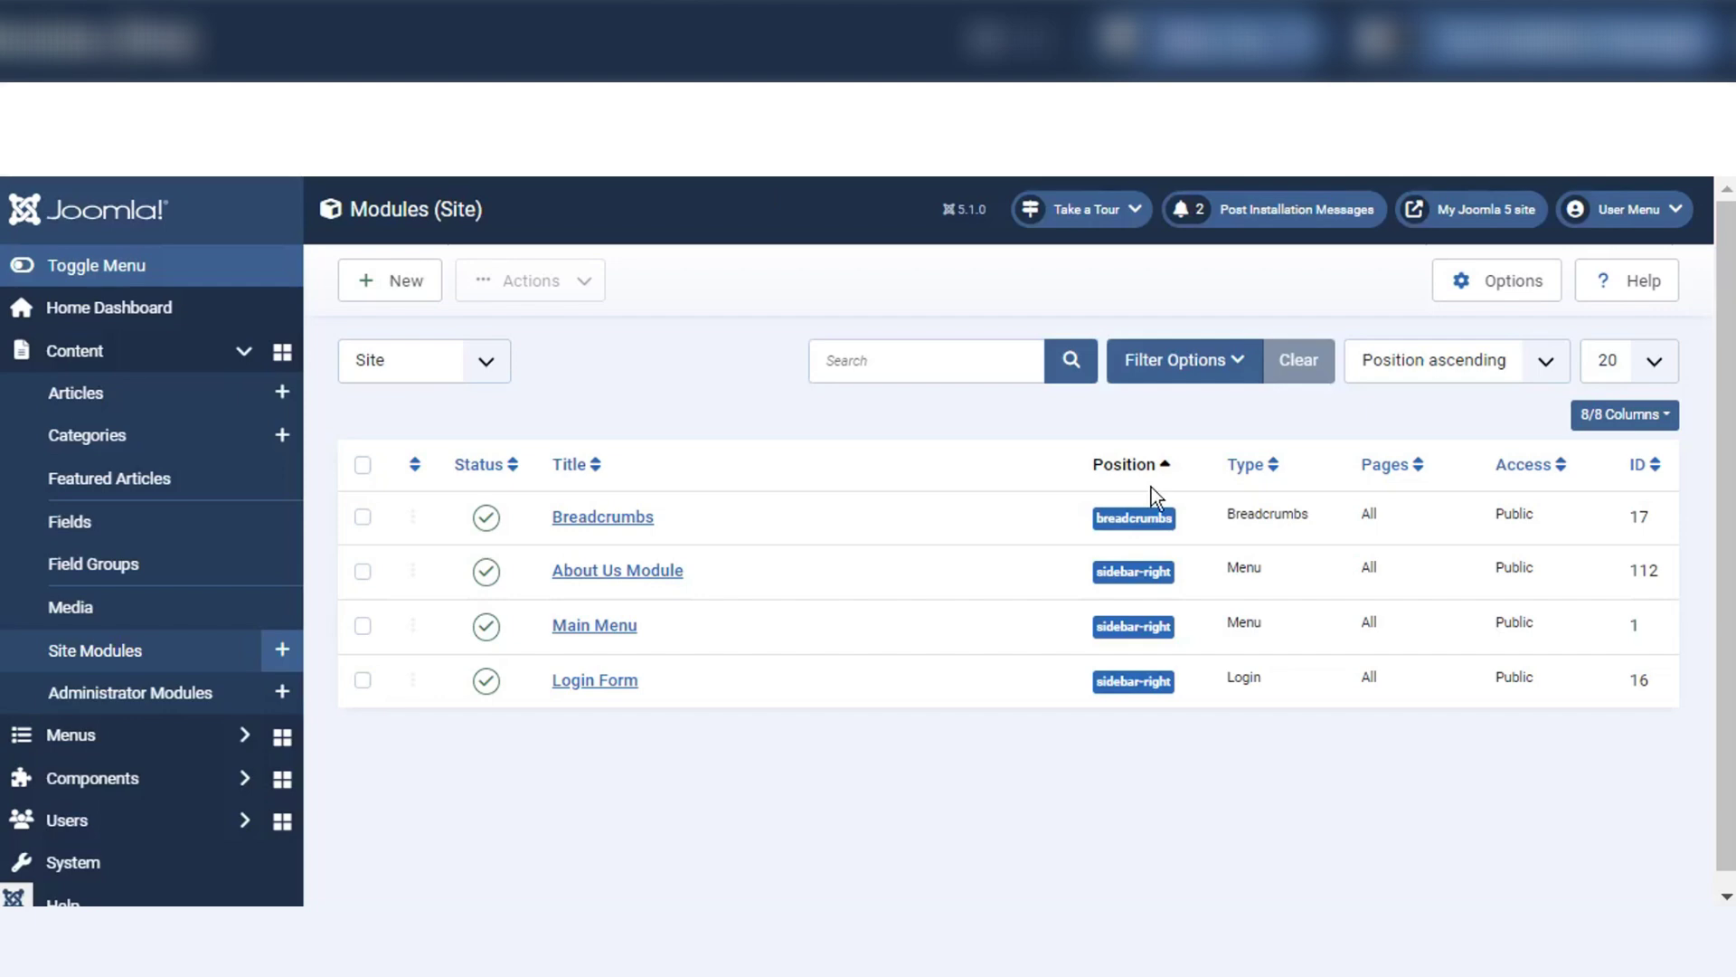
Review the menu, position and publishing settings of the About Us Module, and close it without changes
left_click(645, 578)
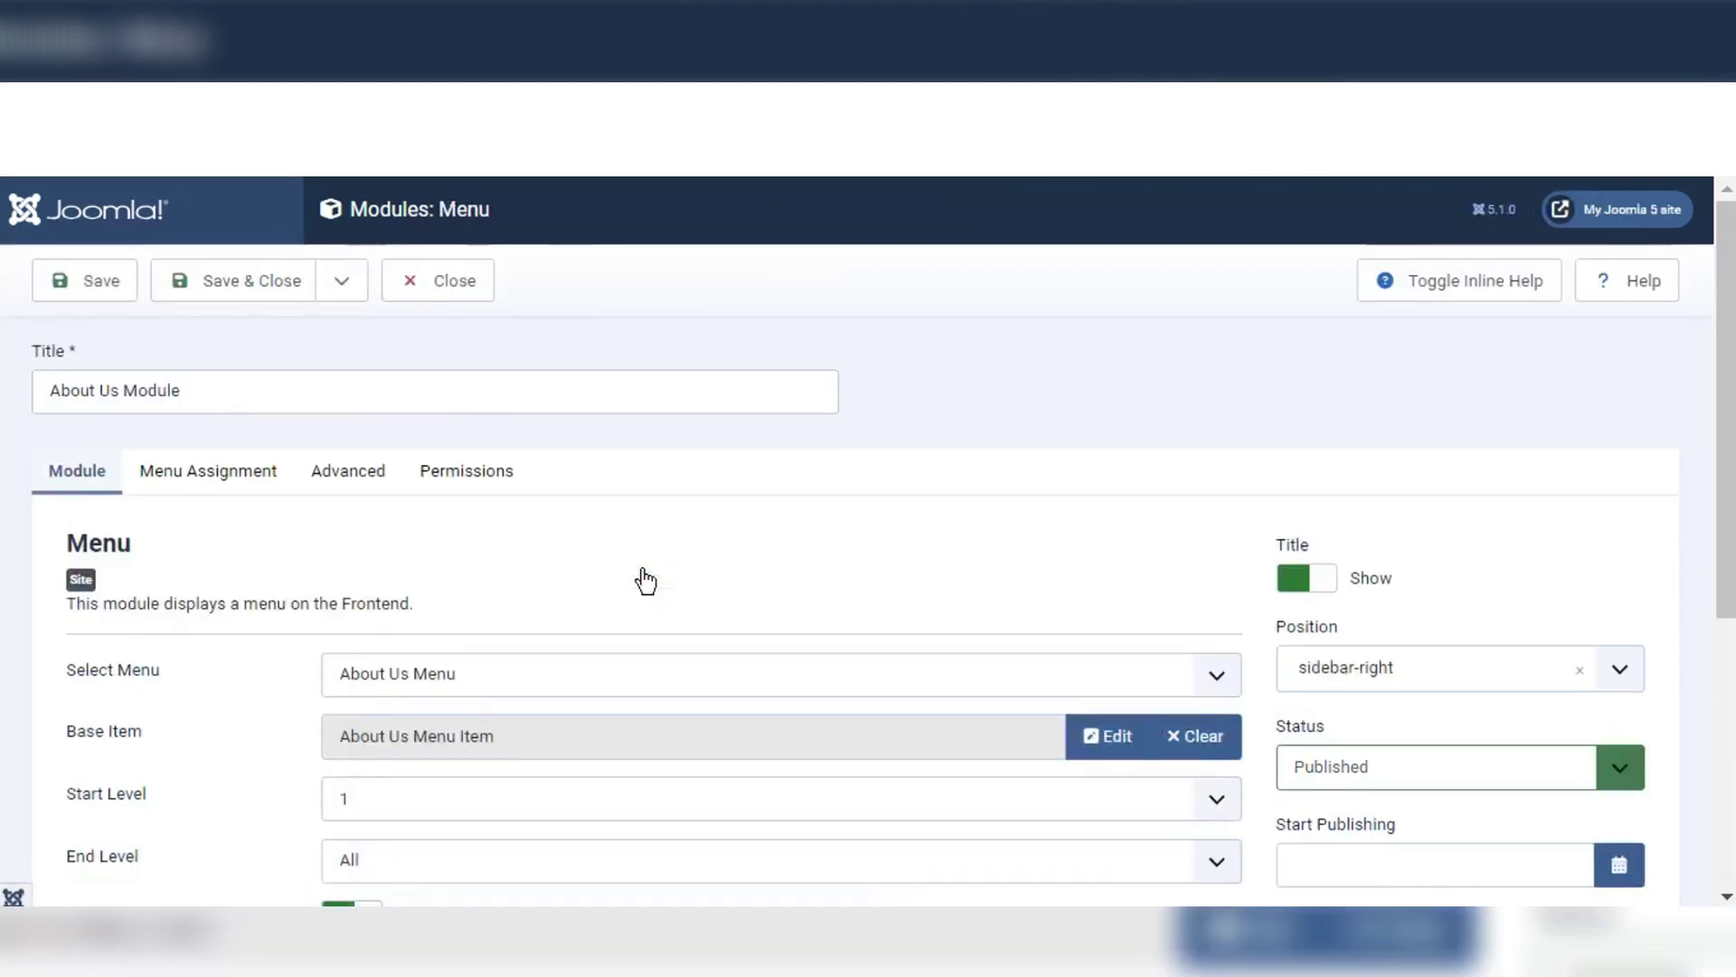
scroll(645, 579, "down", 3)
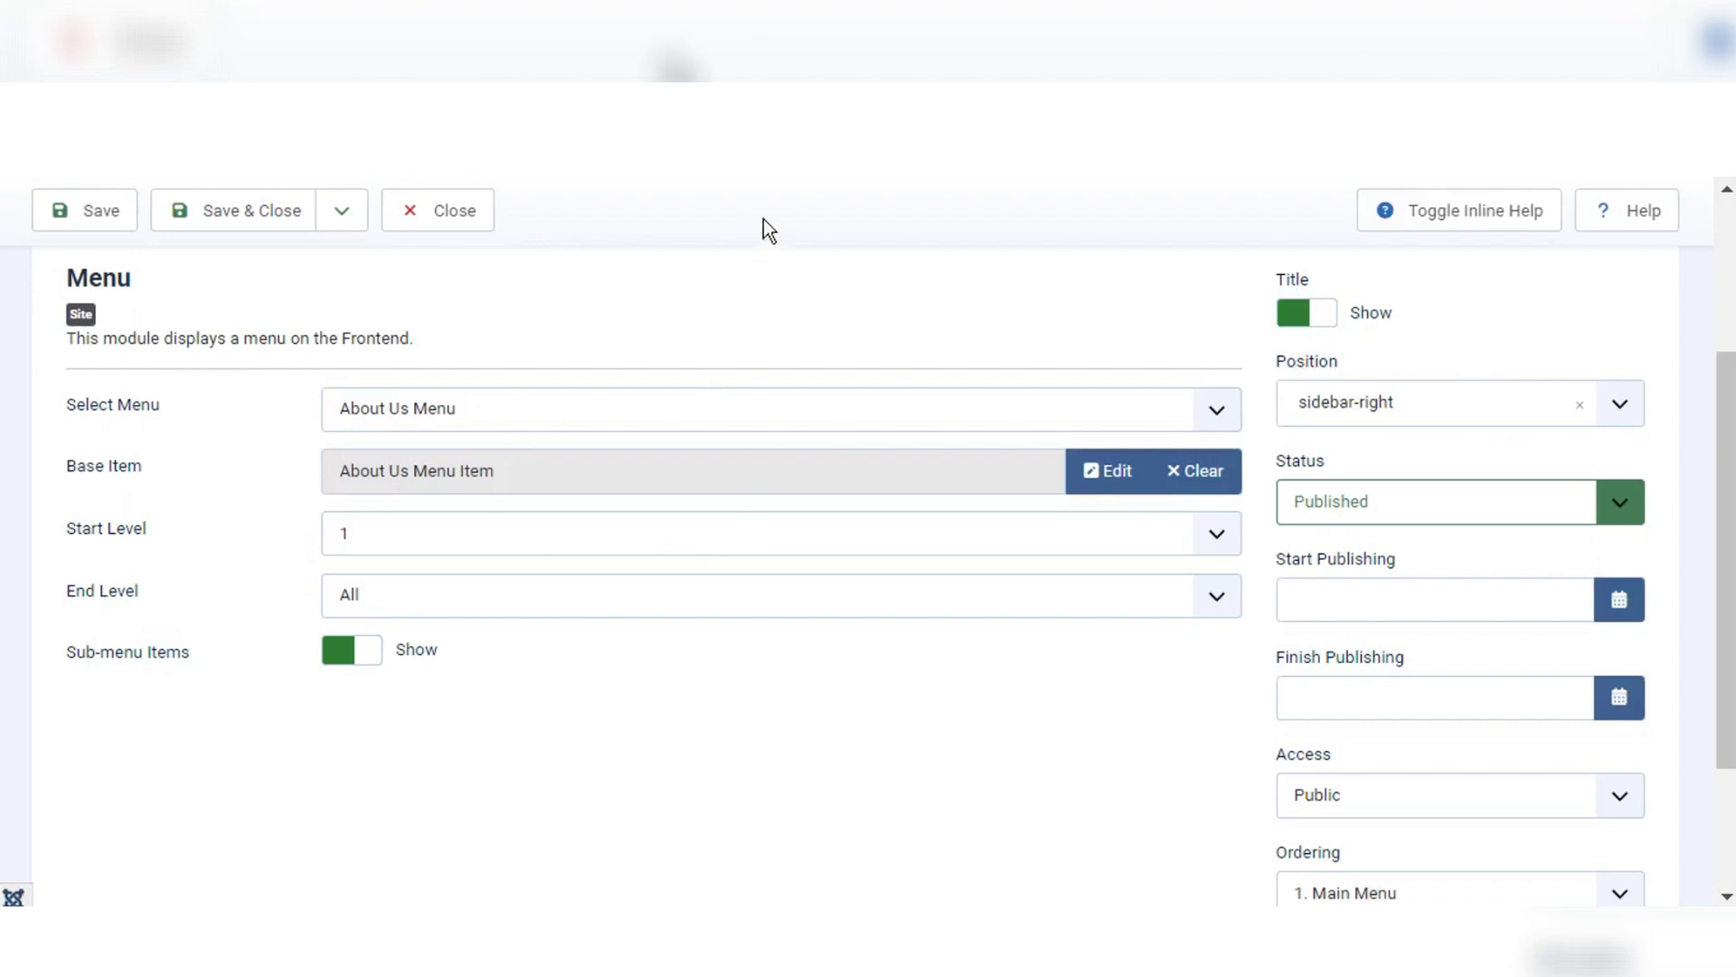
scroll(763, 218, "down", 2)
scroll(763, 219, "up", 5)
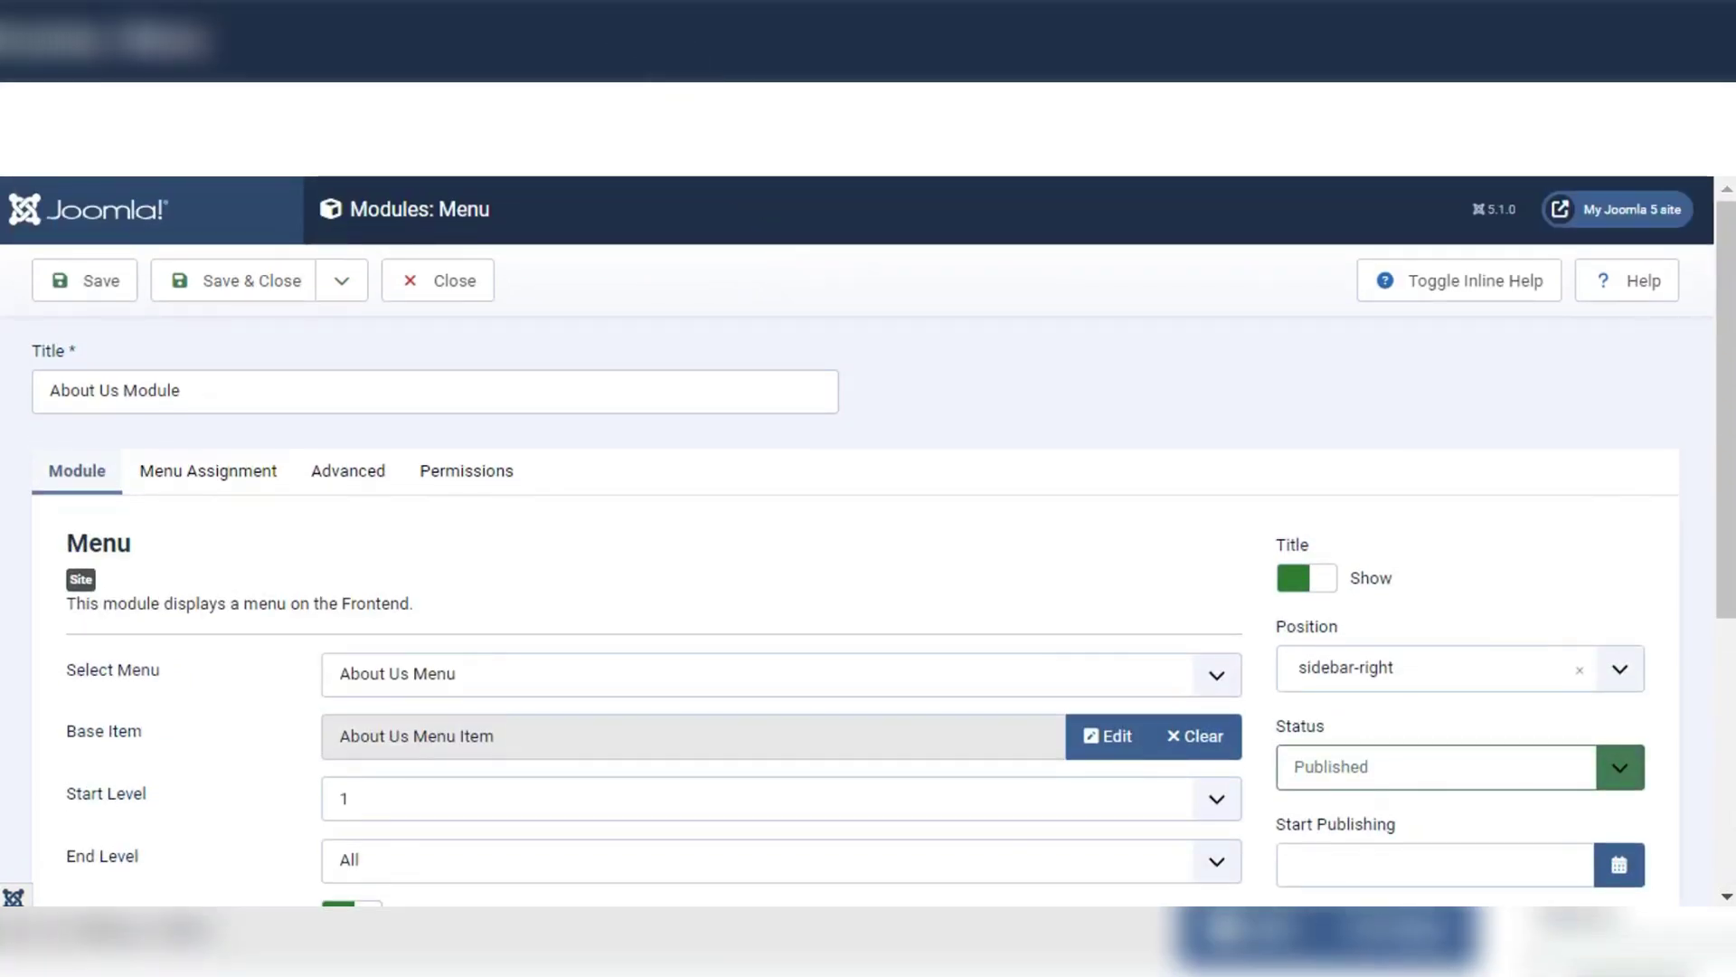
left_click(425, 278)
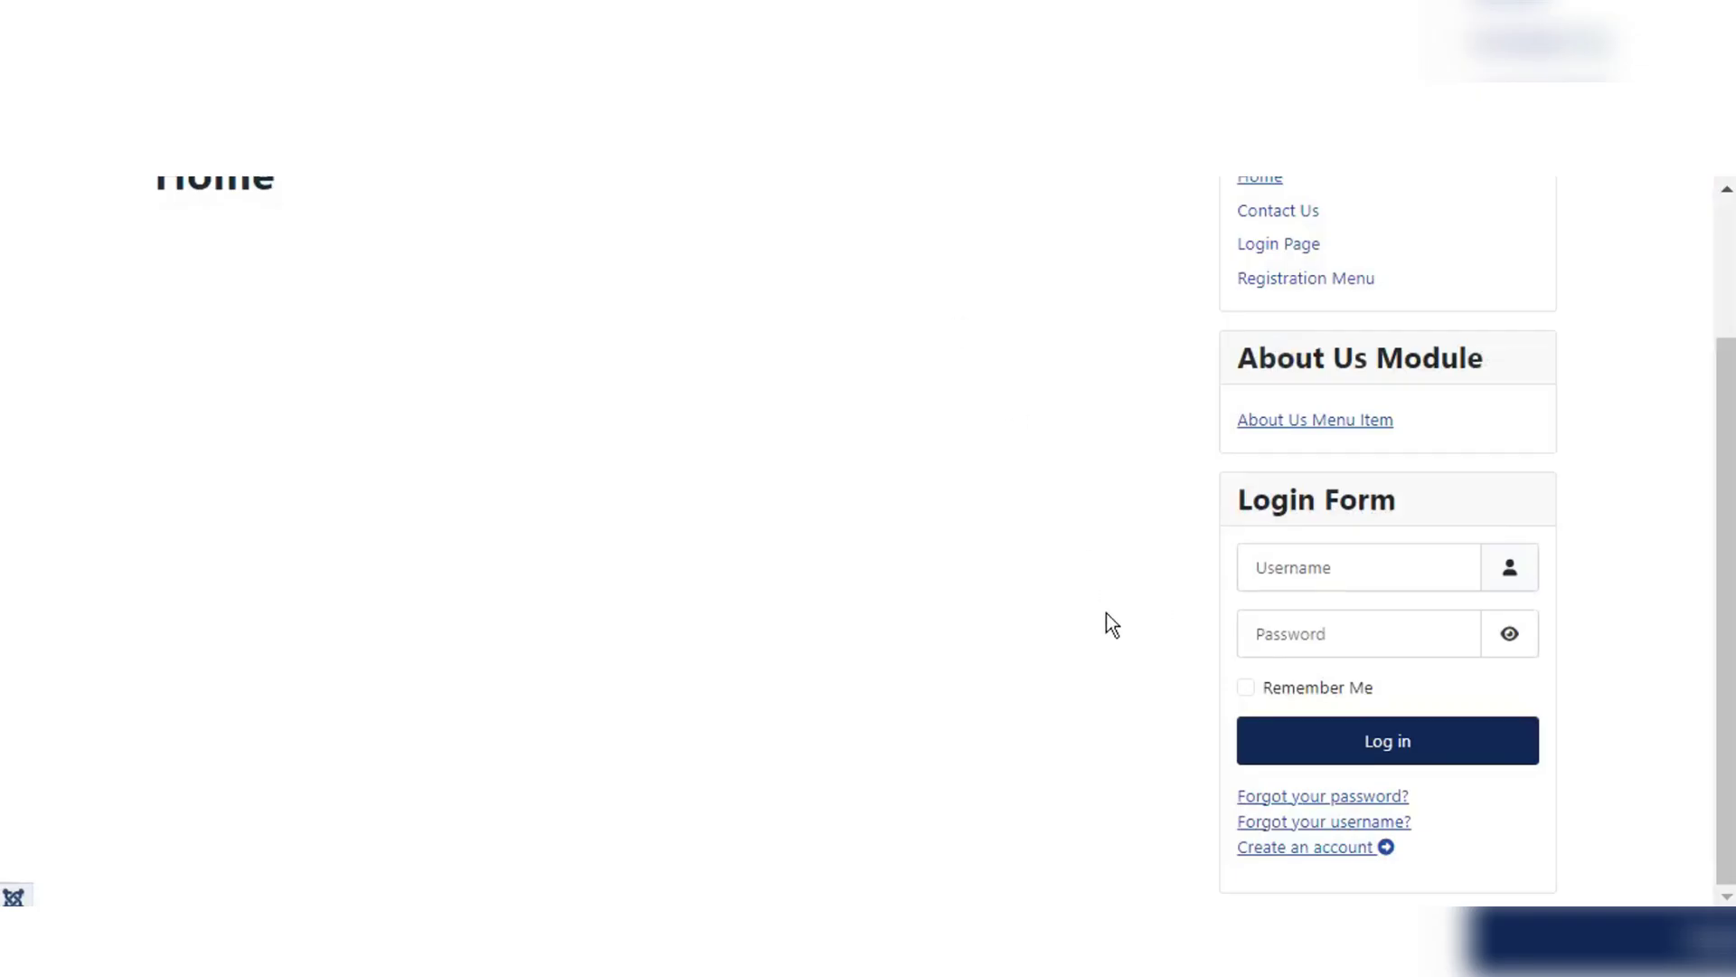
scroll(1105, 611, "up", 2)
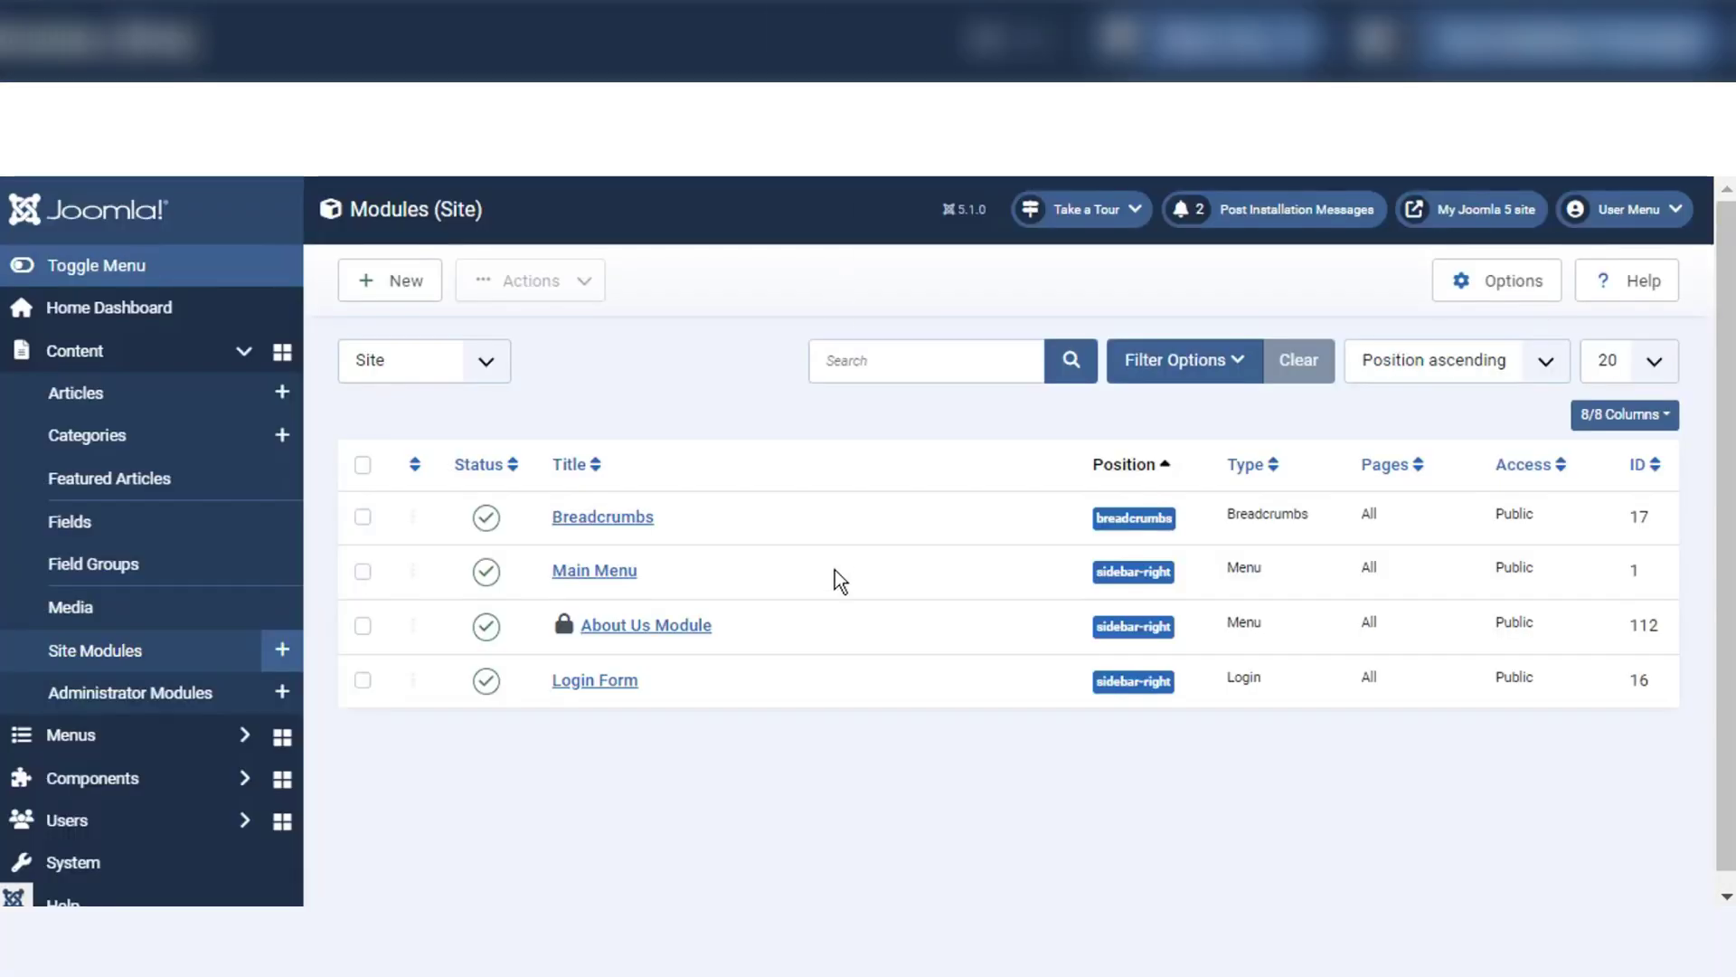
Reopen the locked About Us Module and close it without edits to check it back in
mouse_move(562, 633)
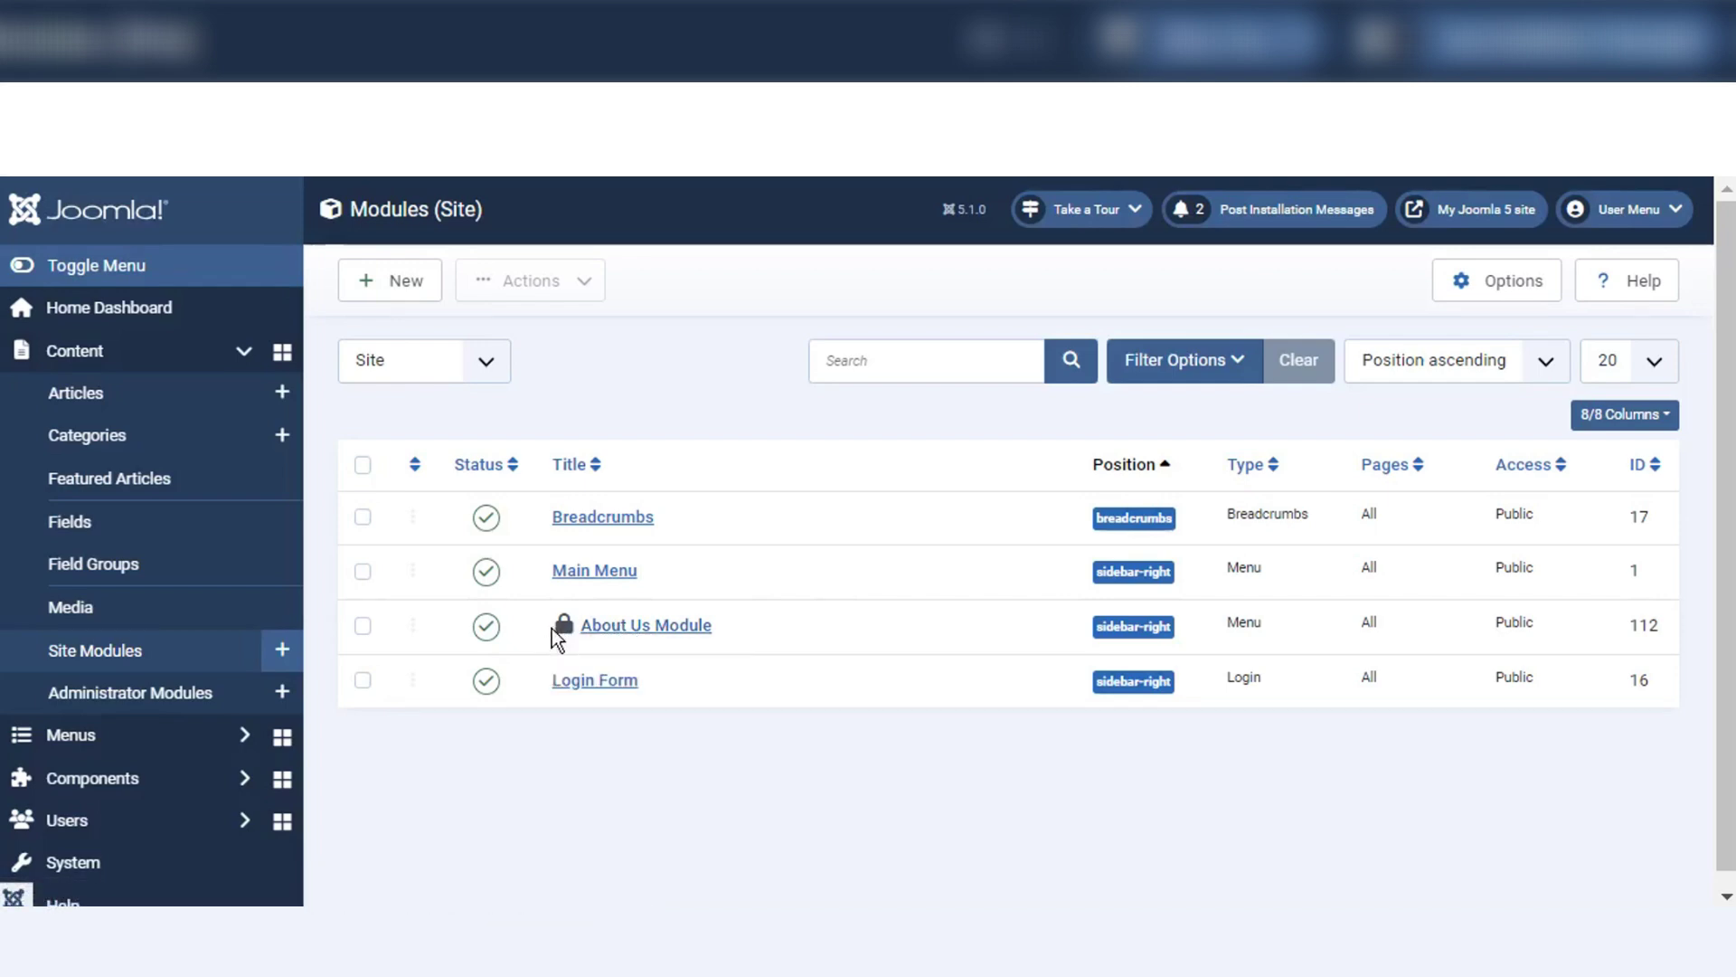
left_click(643, 627)
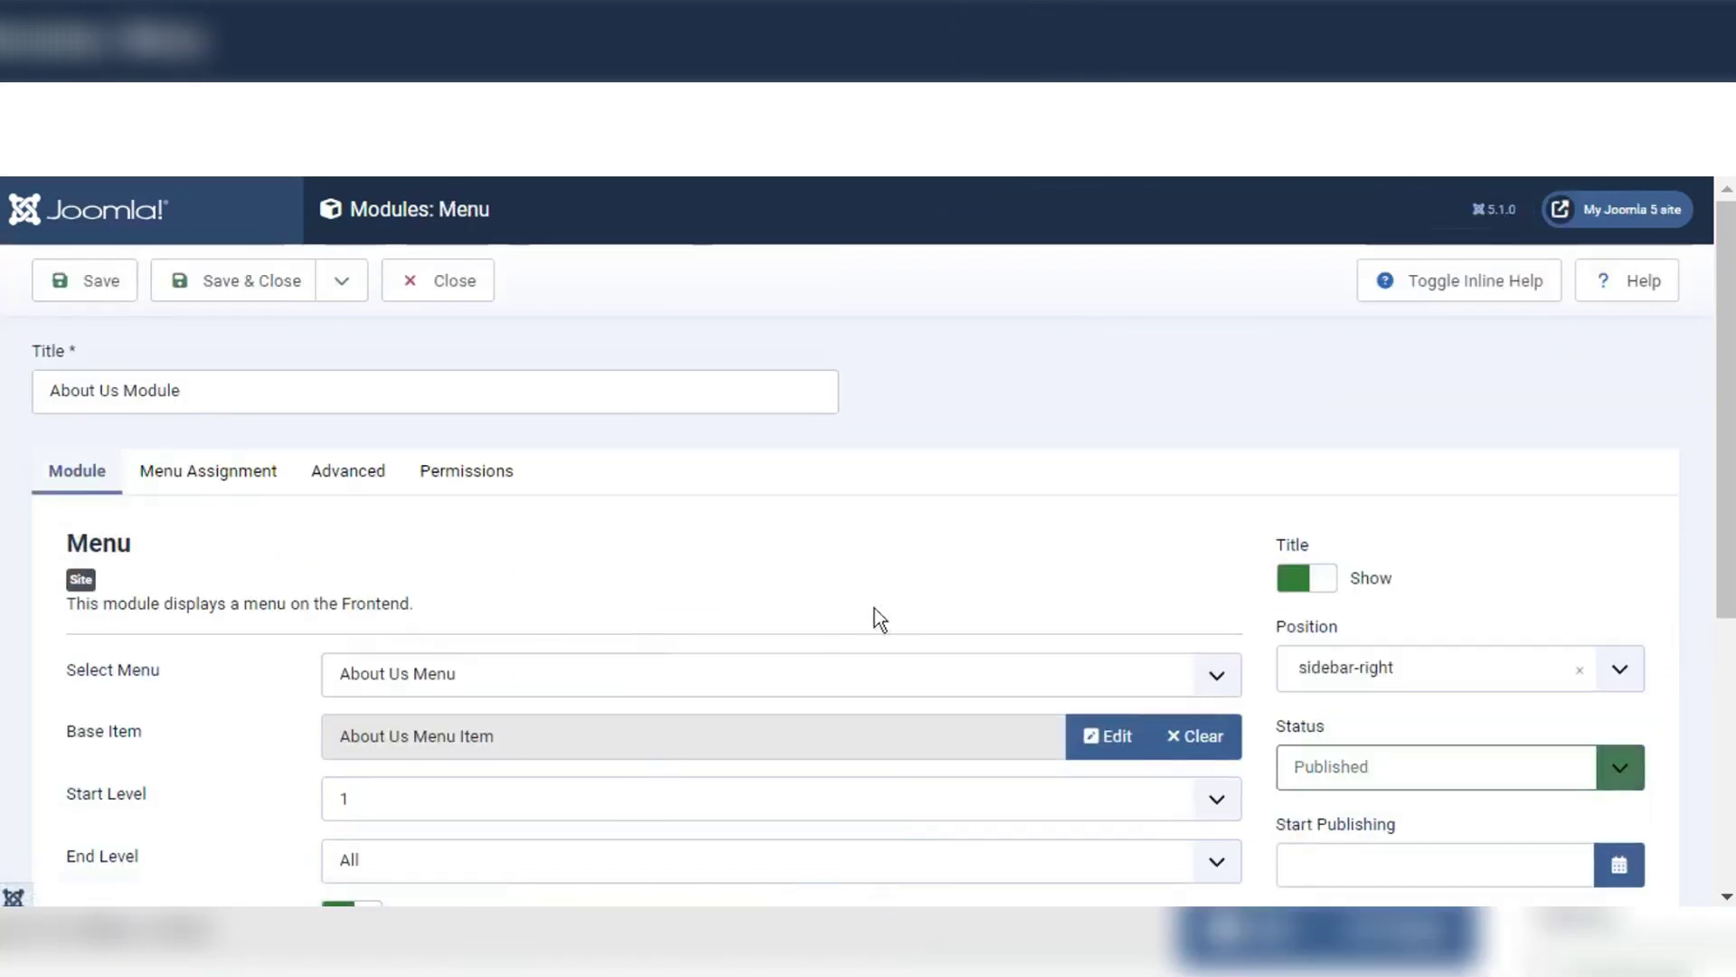
scroll(875, 644, "down", 3)
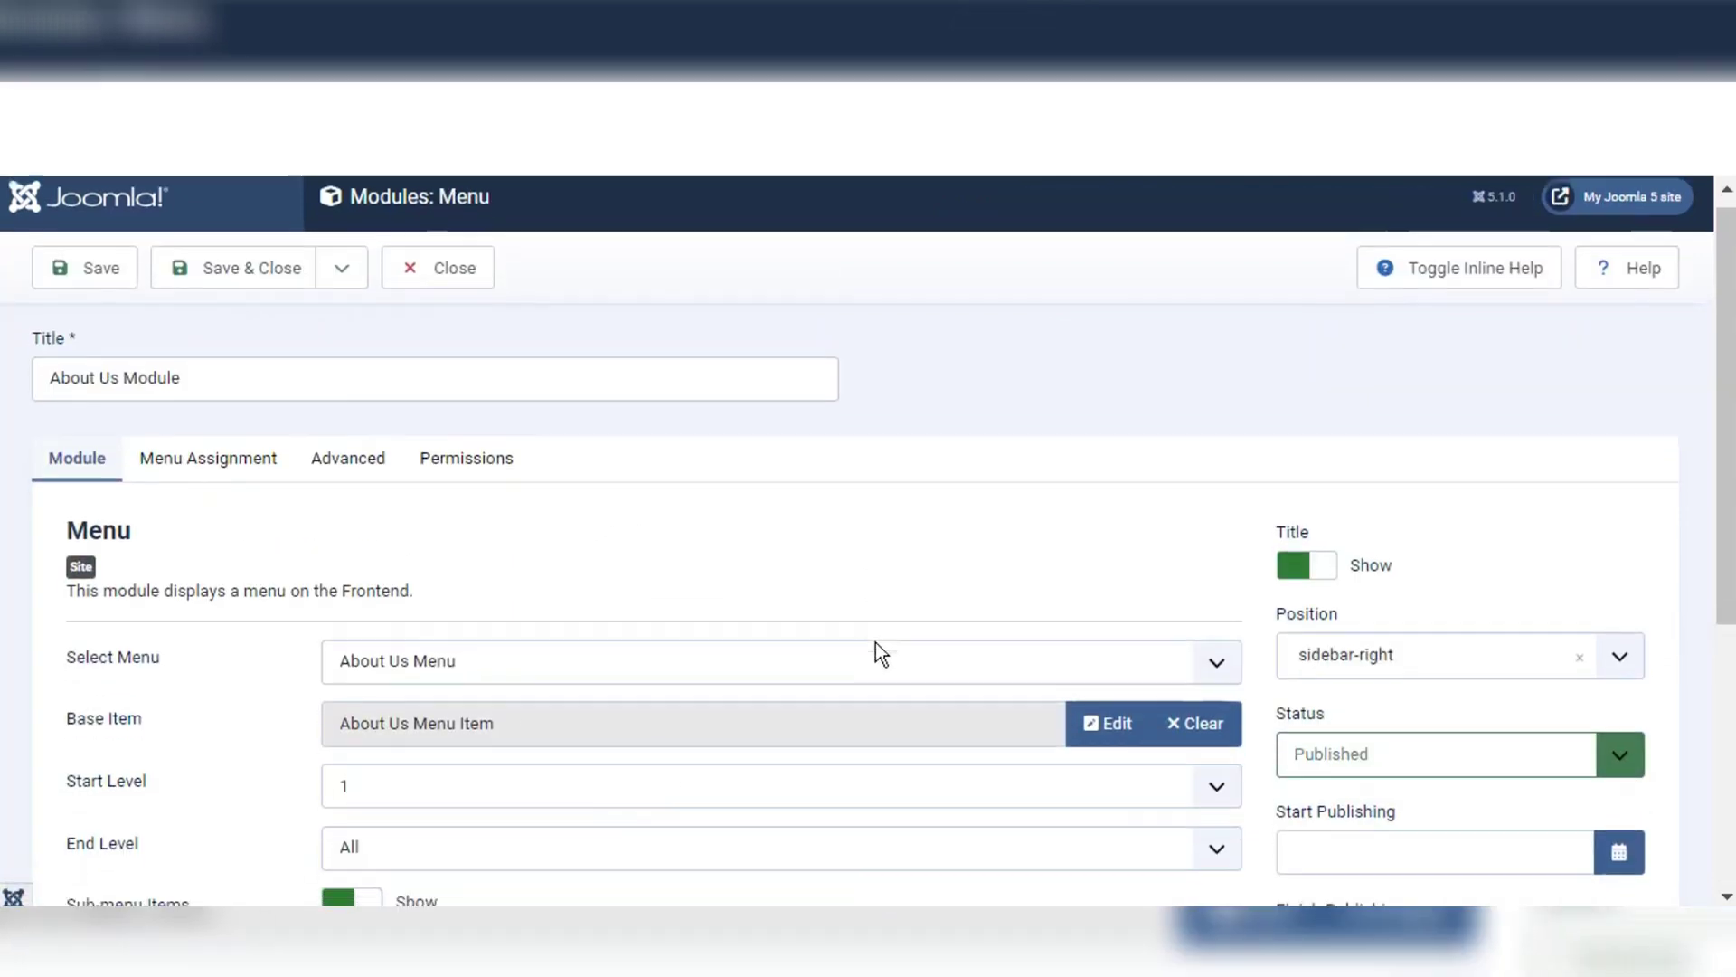
scroll(875, 649, "up", 3)
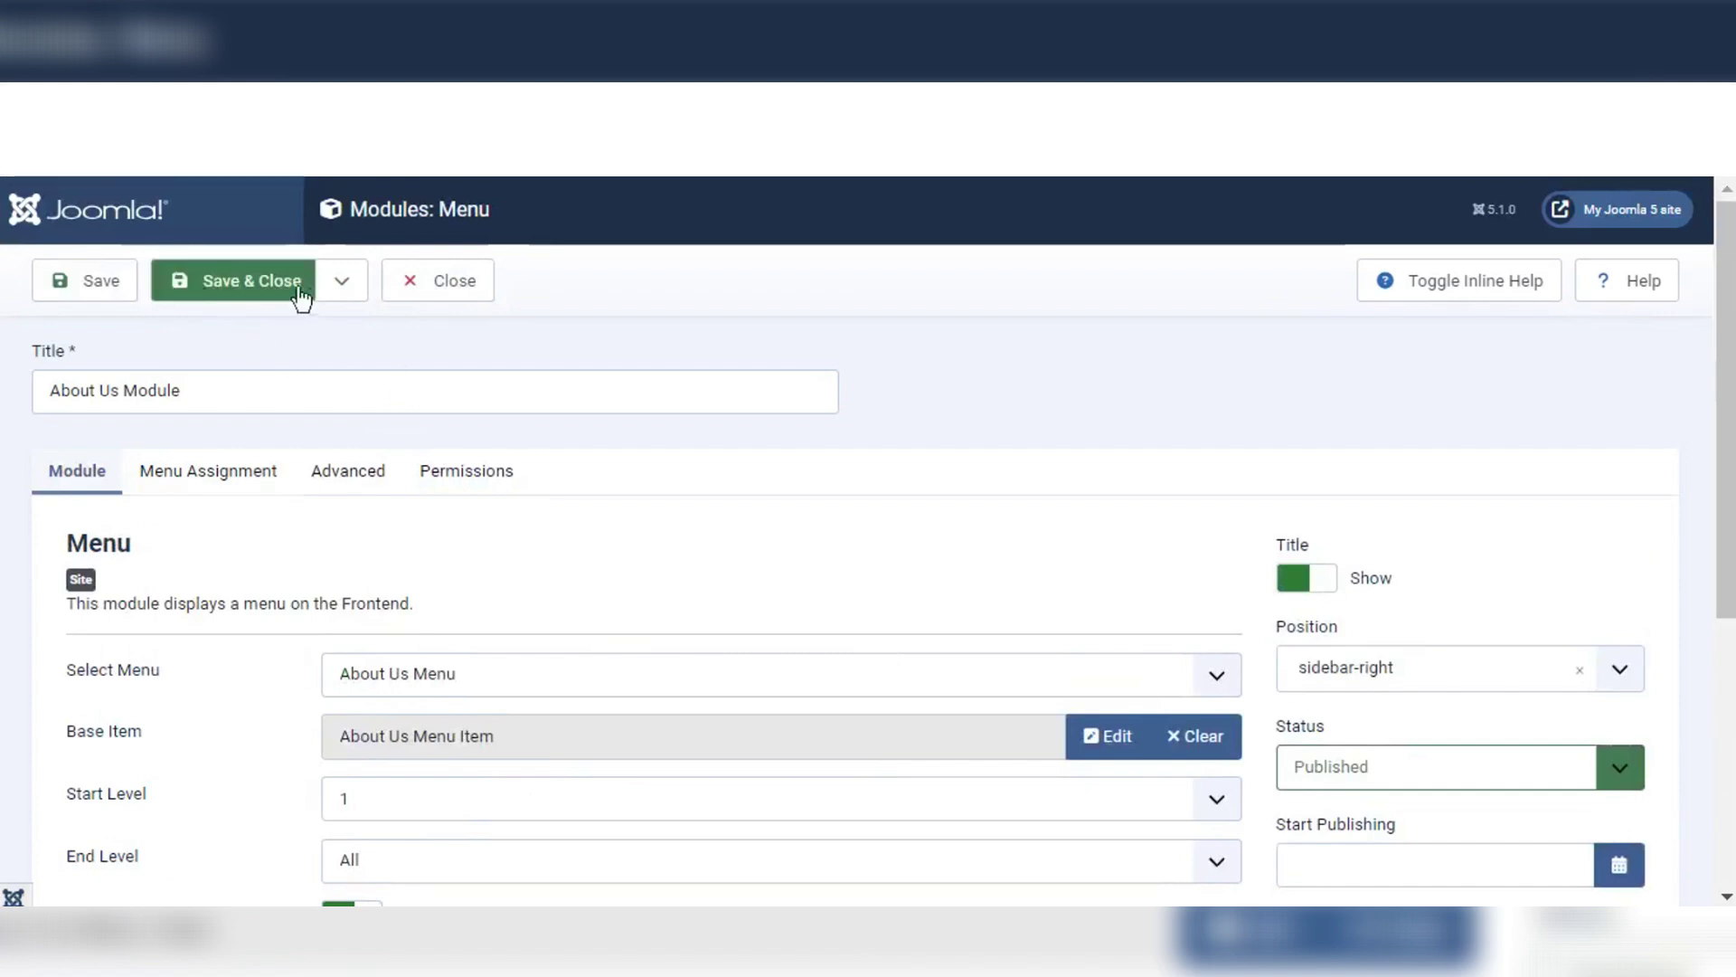
left_click(470, 271)
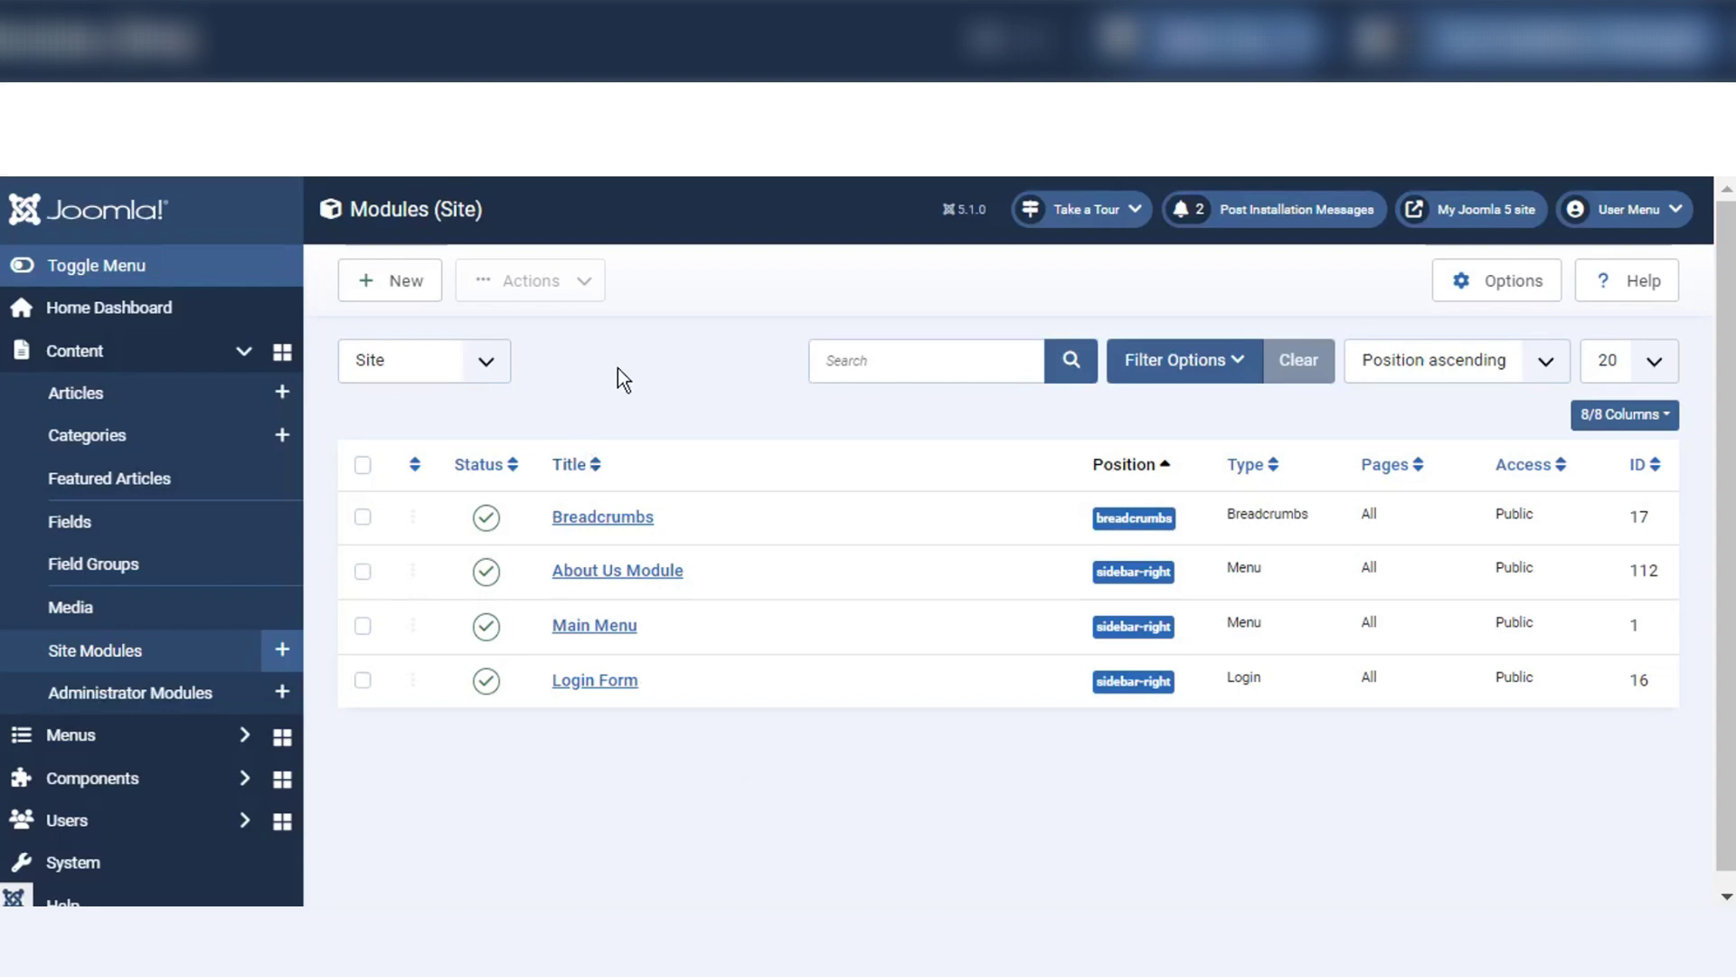
key("Tab")
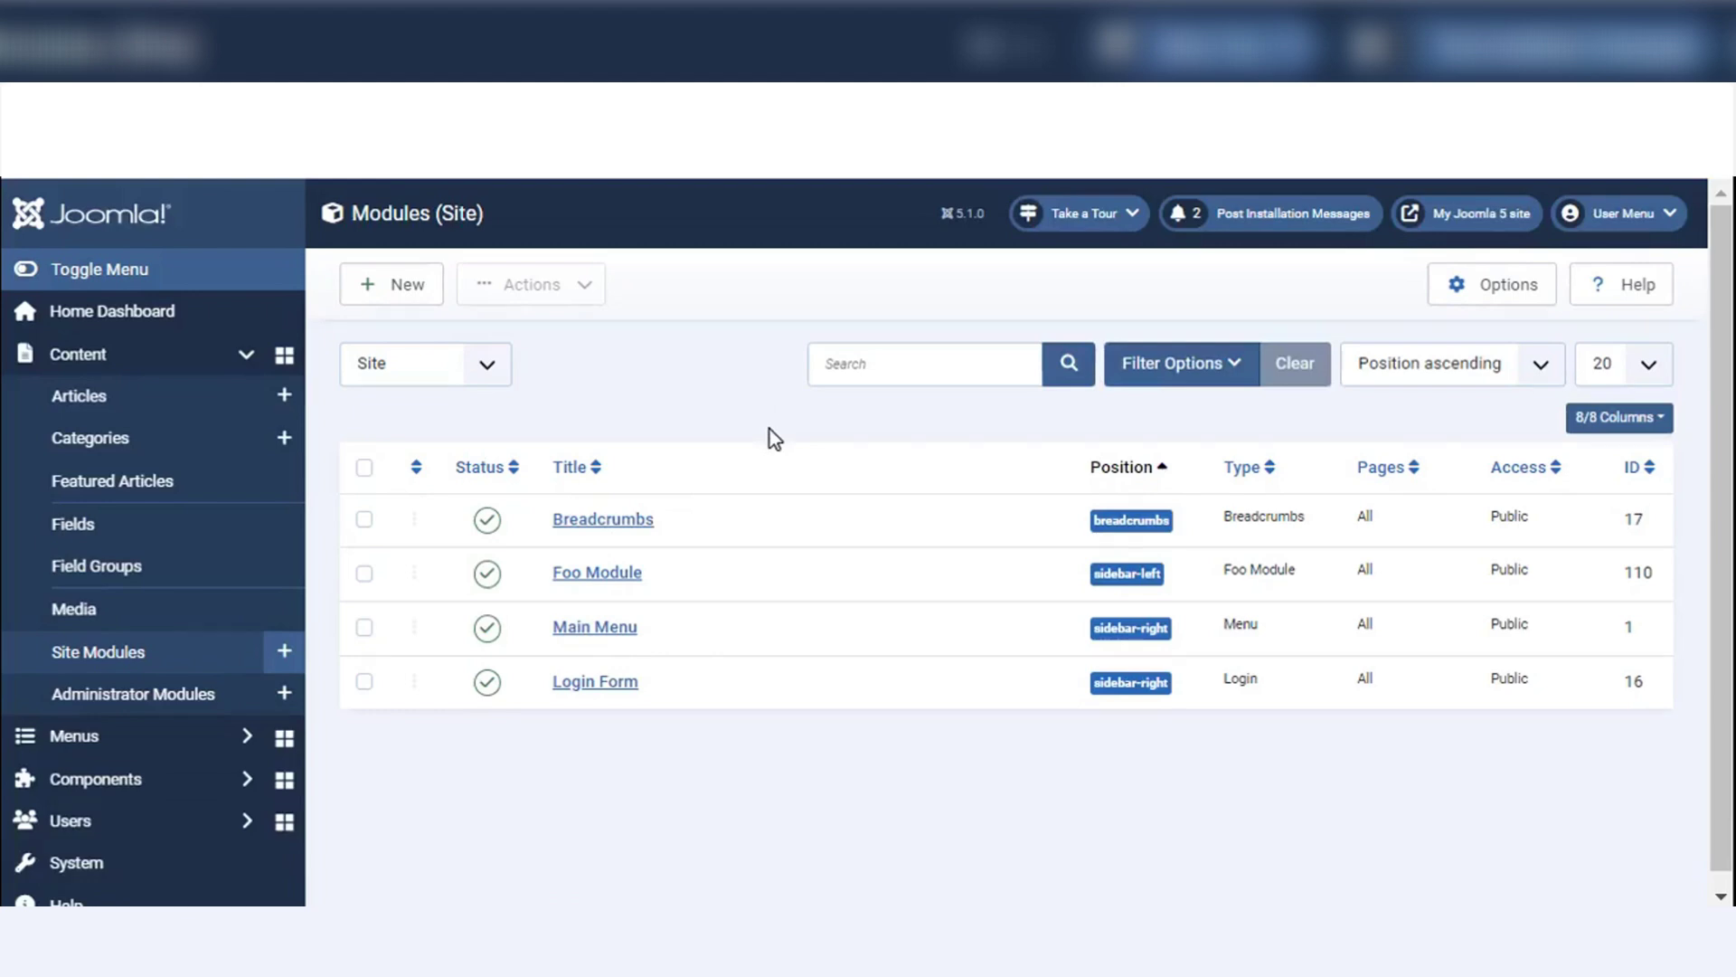
Start a new site module of the Footer type, filtering the available module types with "foote"
left_click(393, 291)
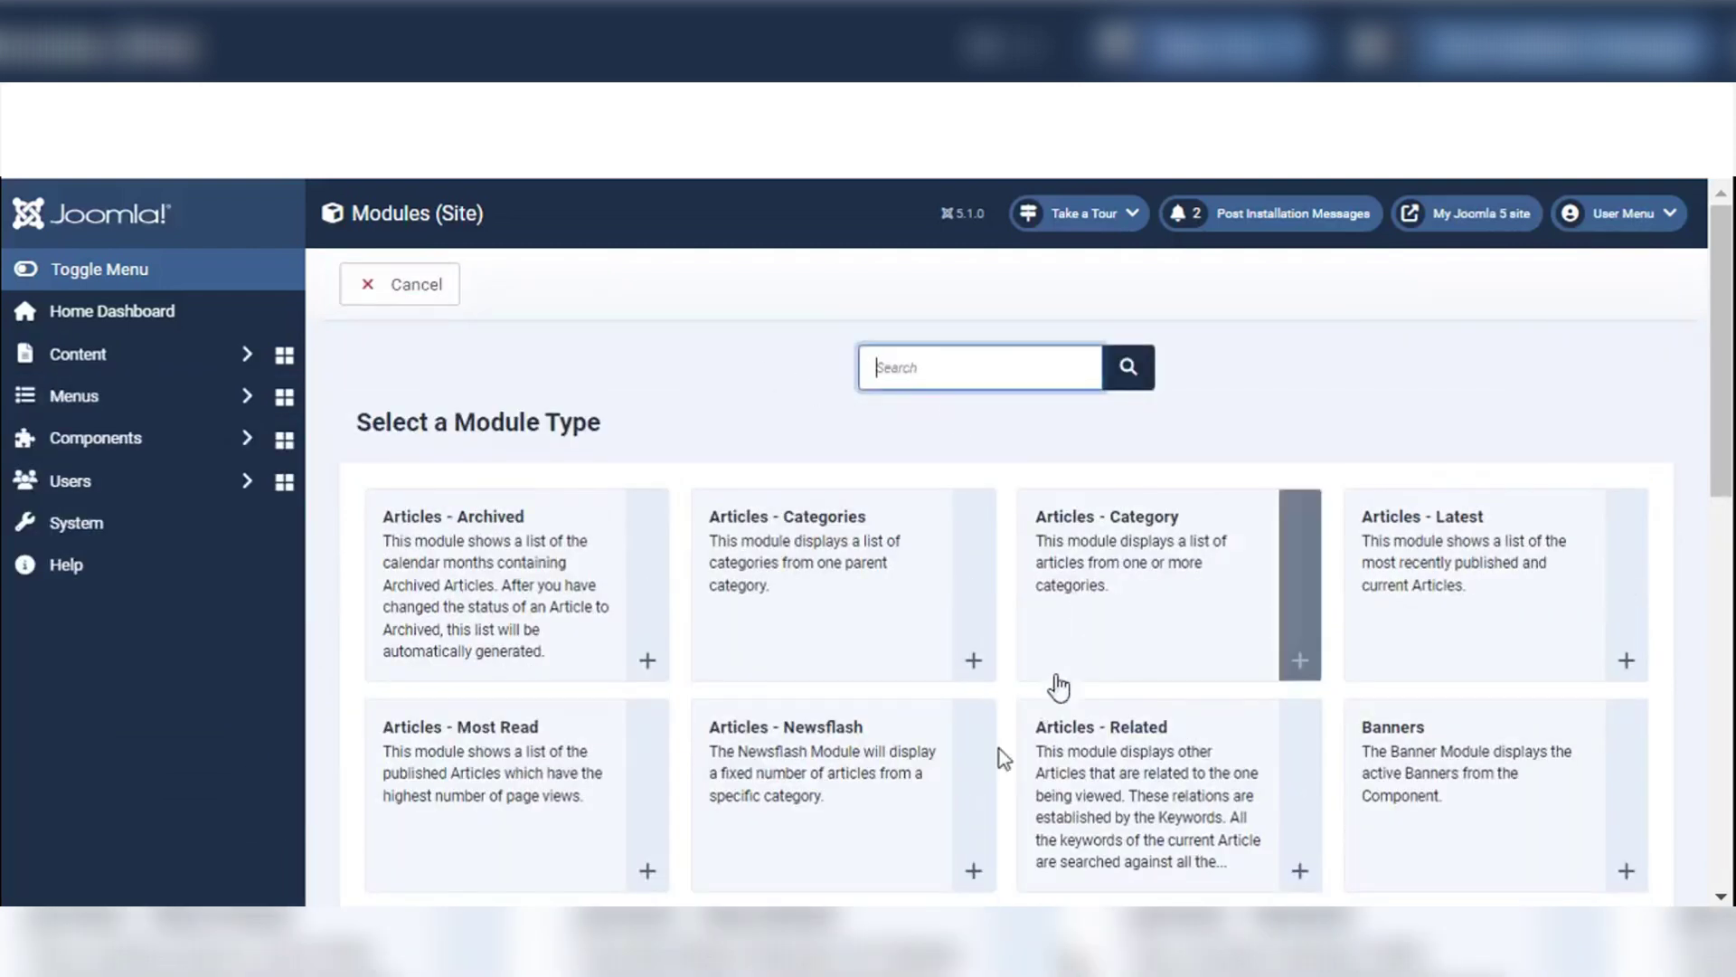
scroll(1000, 756, "down", 3)
scroll(1000, 756, "down", 8)
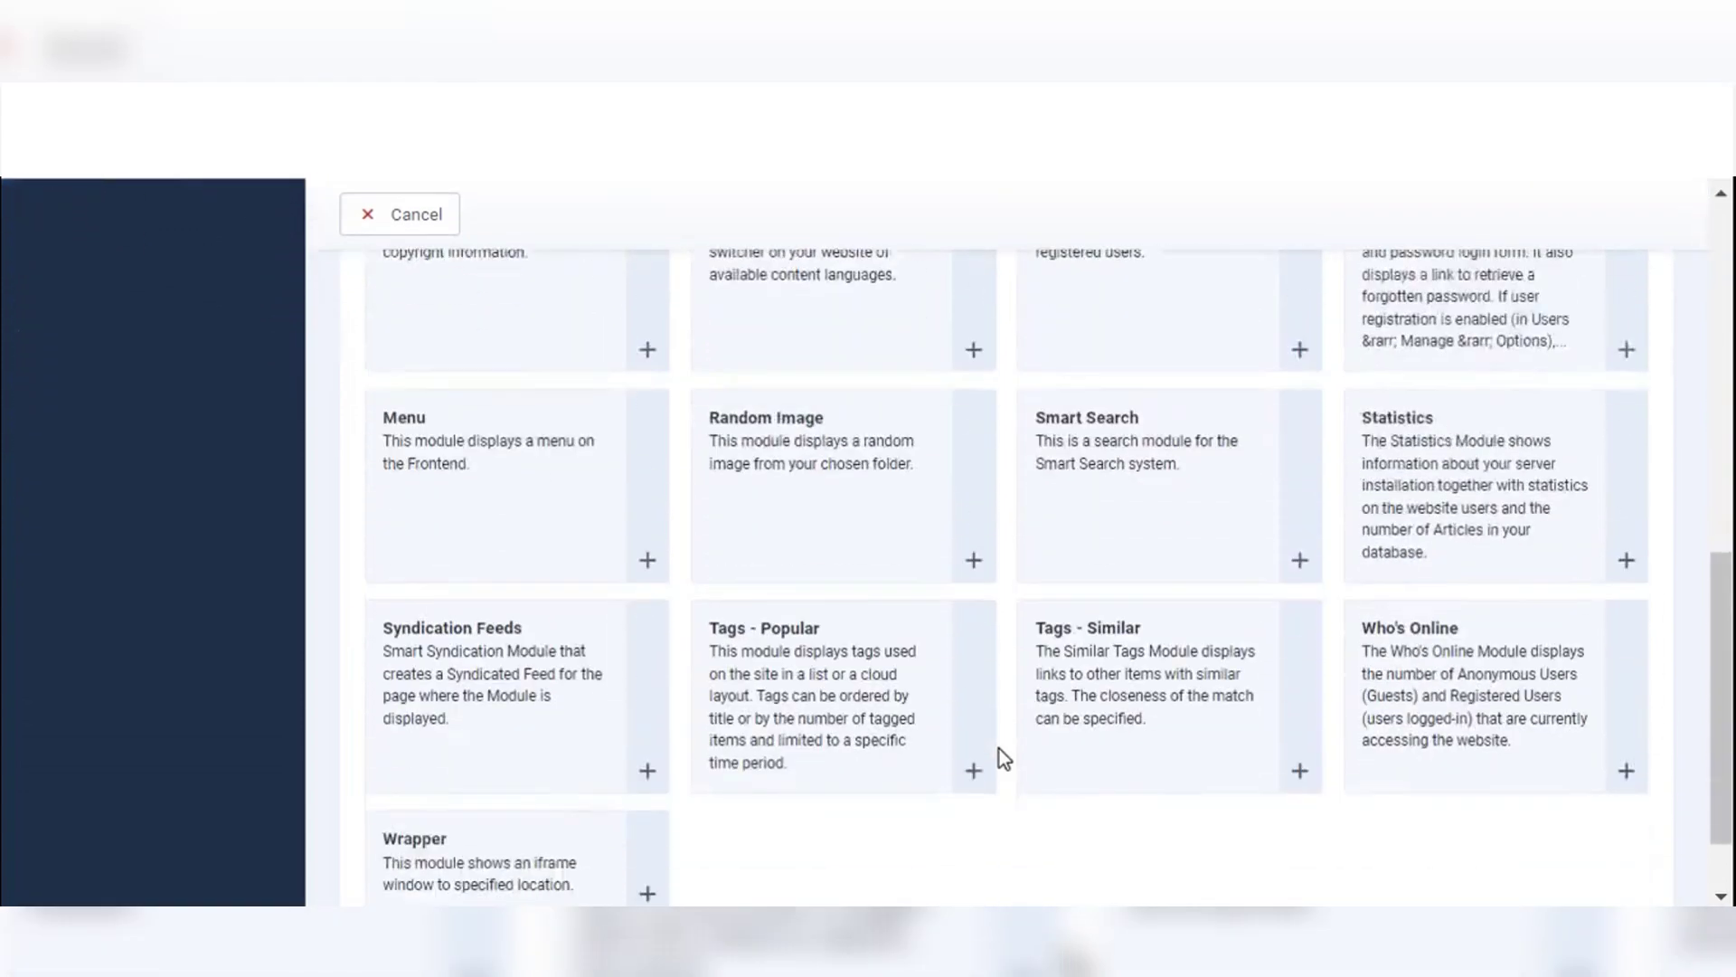
scroll(1000, 749, "up", 11)
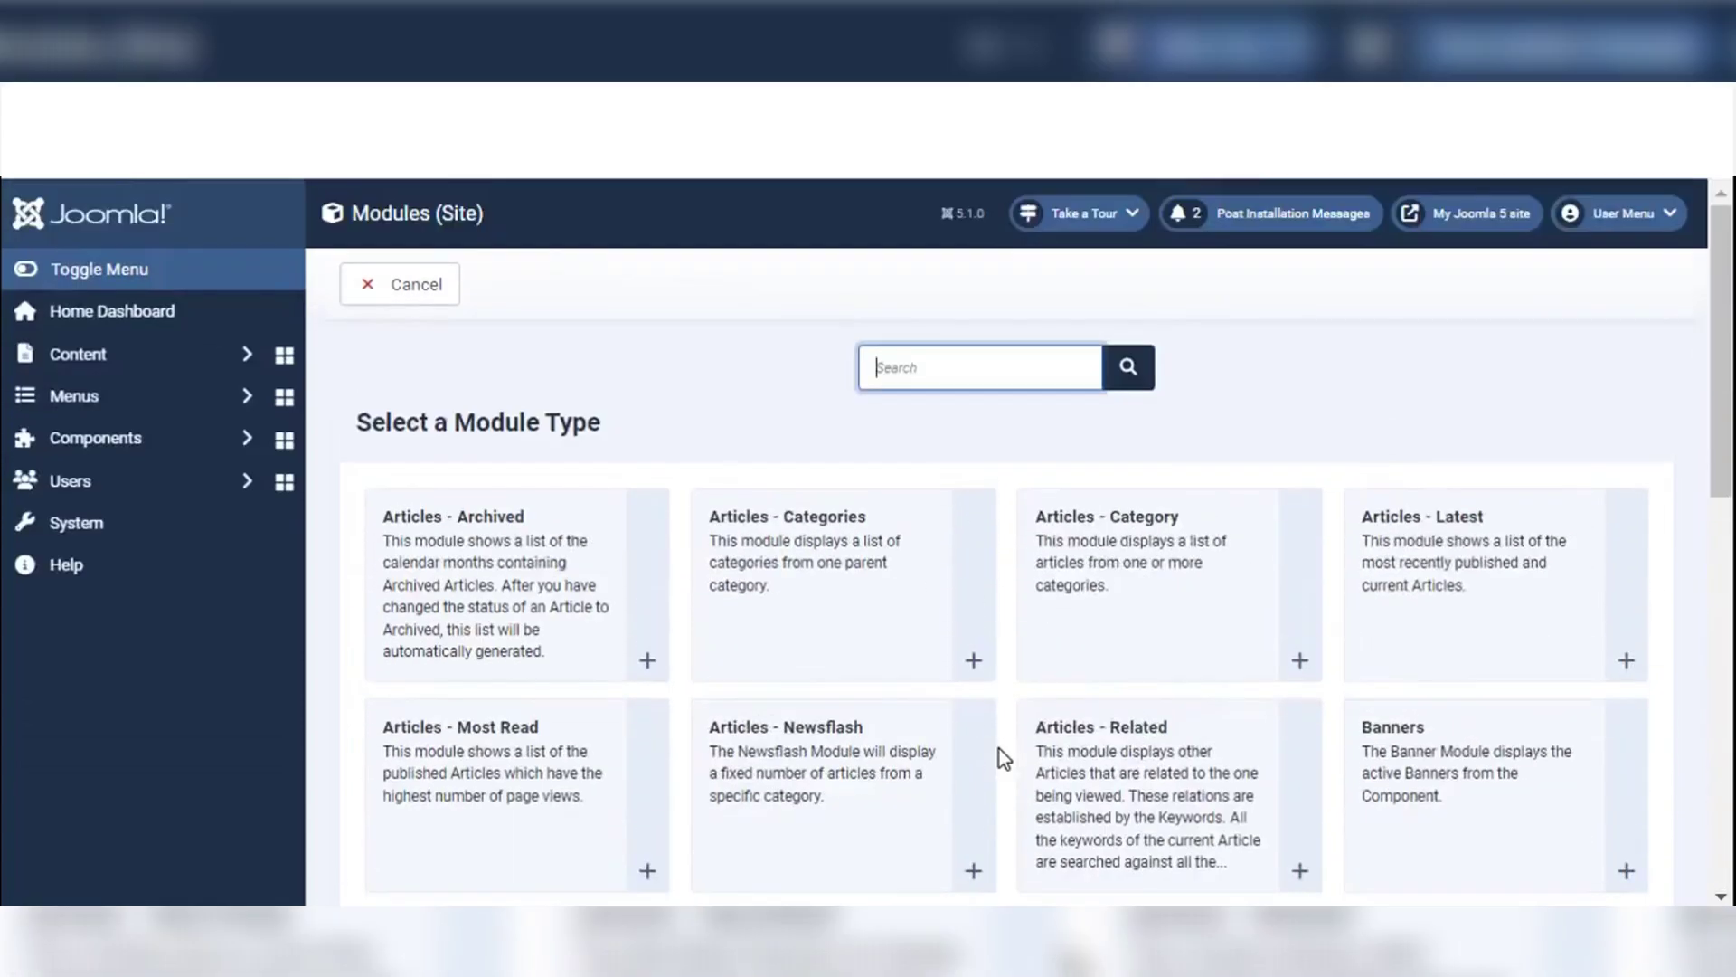
type("foote")
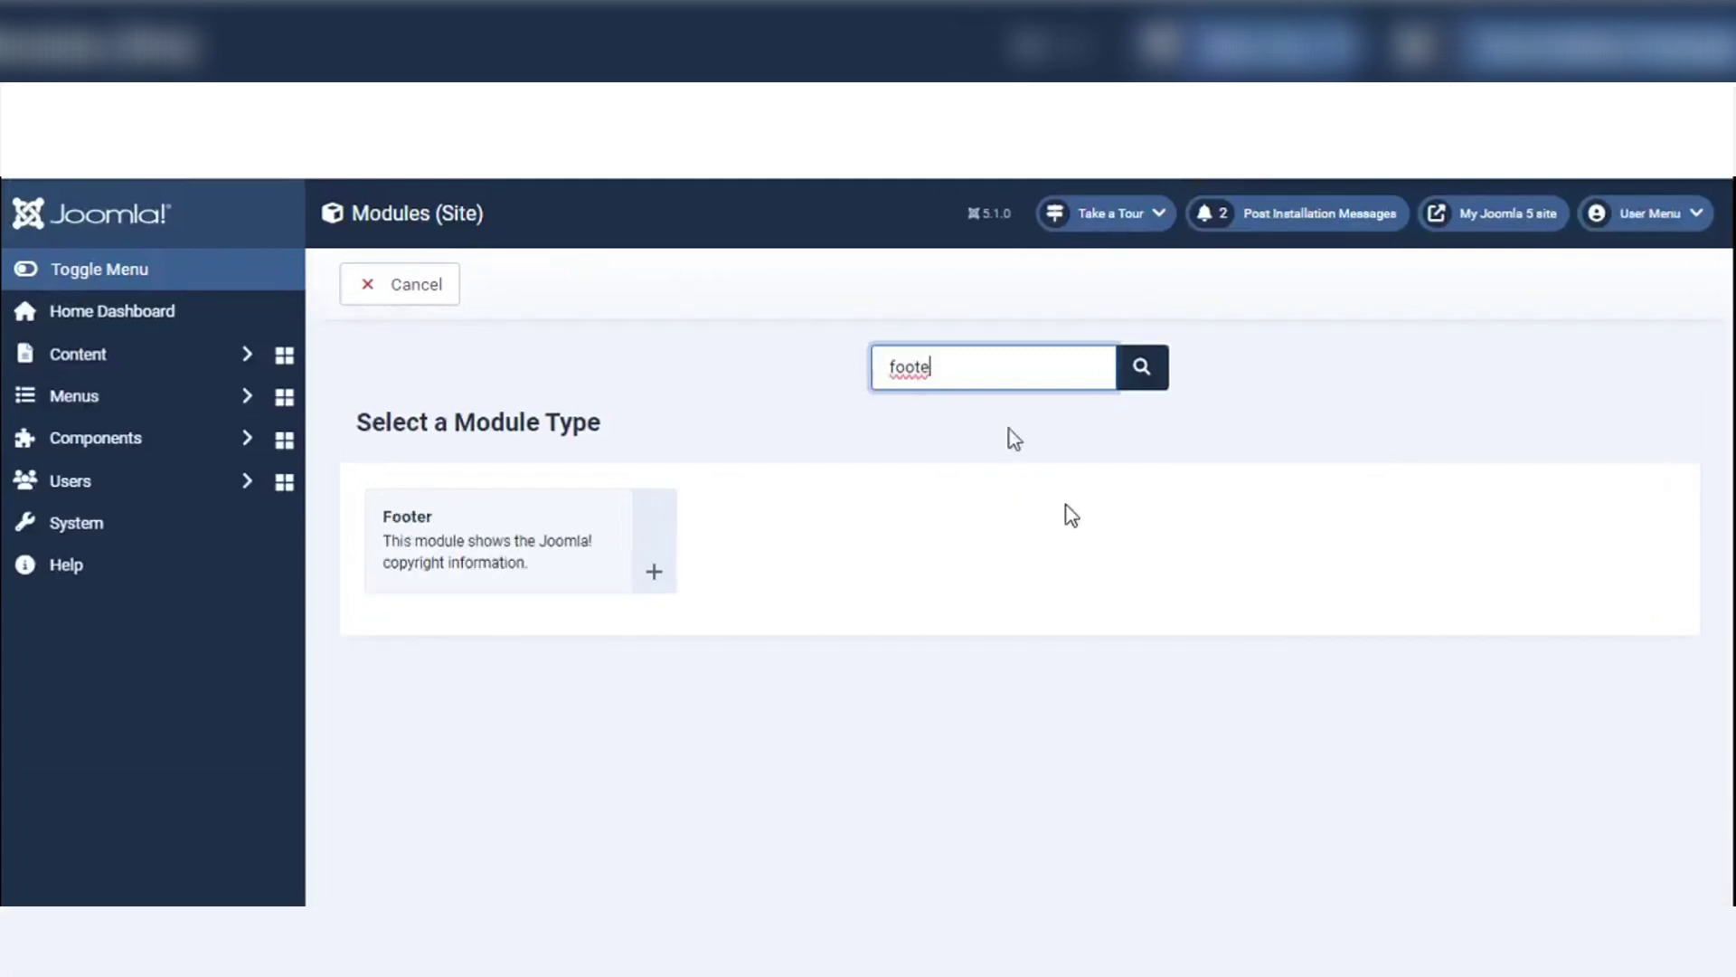
left_click(662, 561)
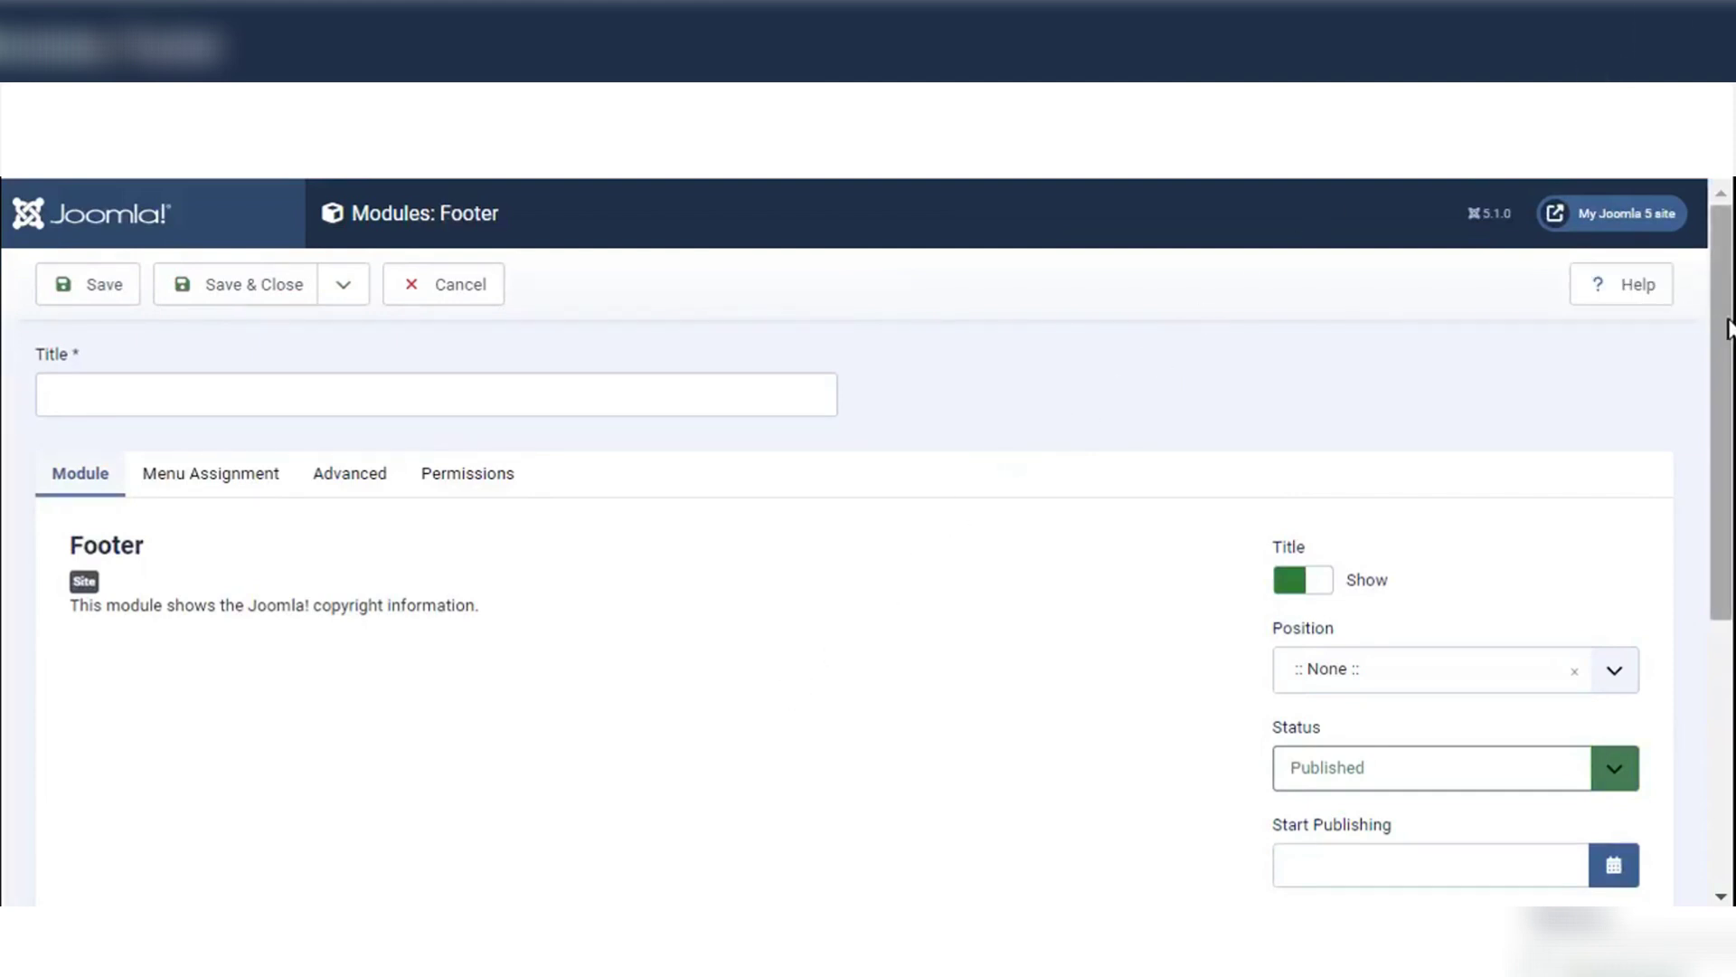
Assign the new module to the Footer [footer] position and keep its status as Published
left_click_drag(1729, 331, 1730, 557)
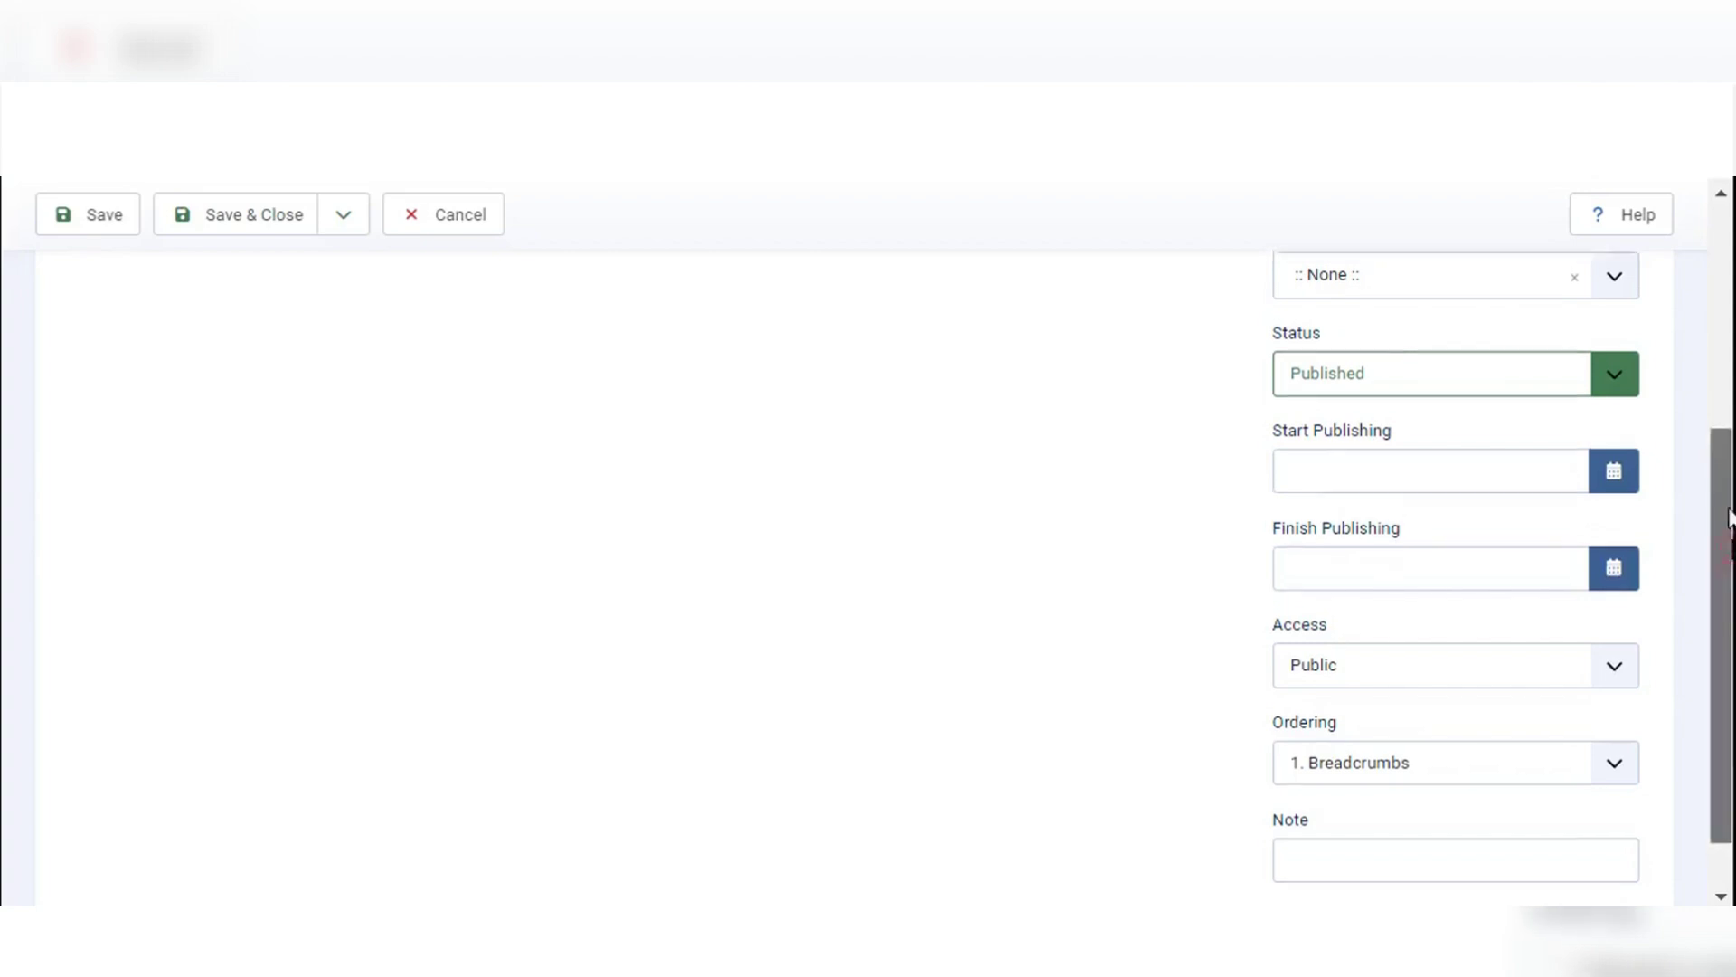
left_click_drag(1728, 516, 1728, 425)
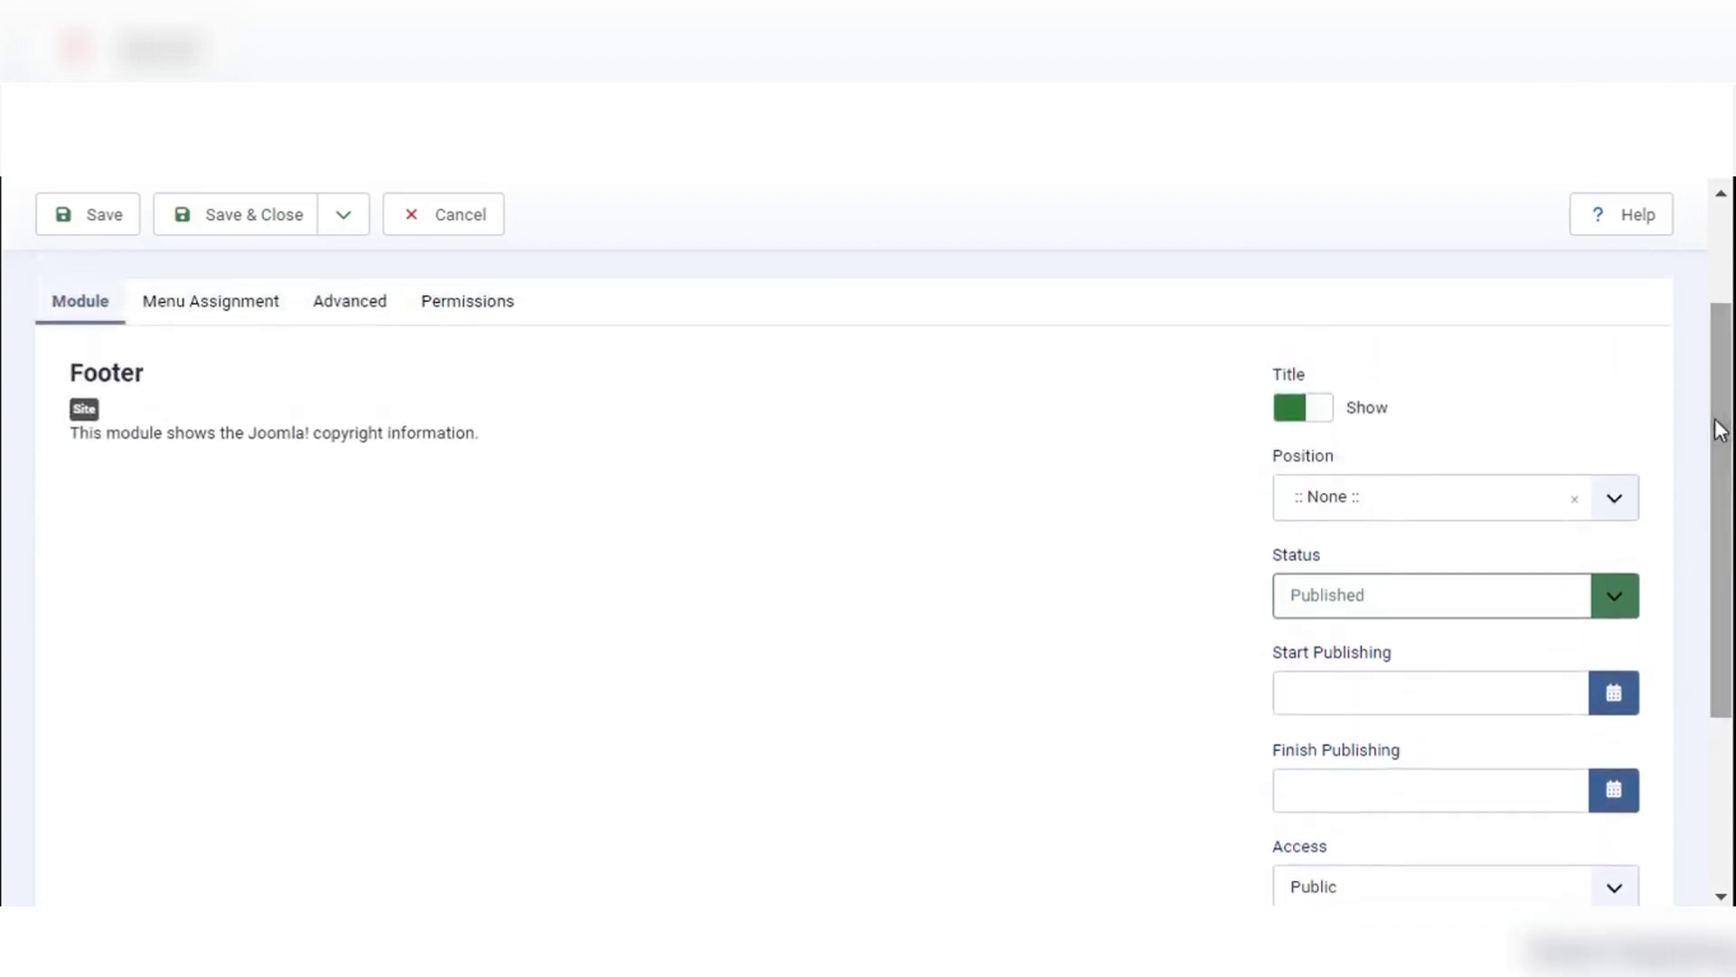
left_click(1333, 496)
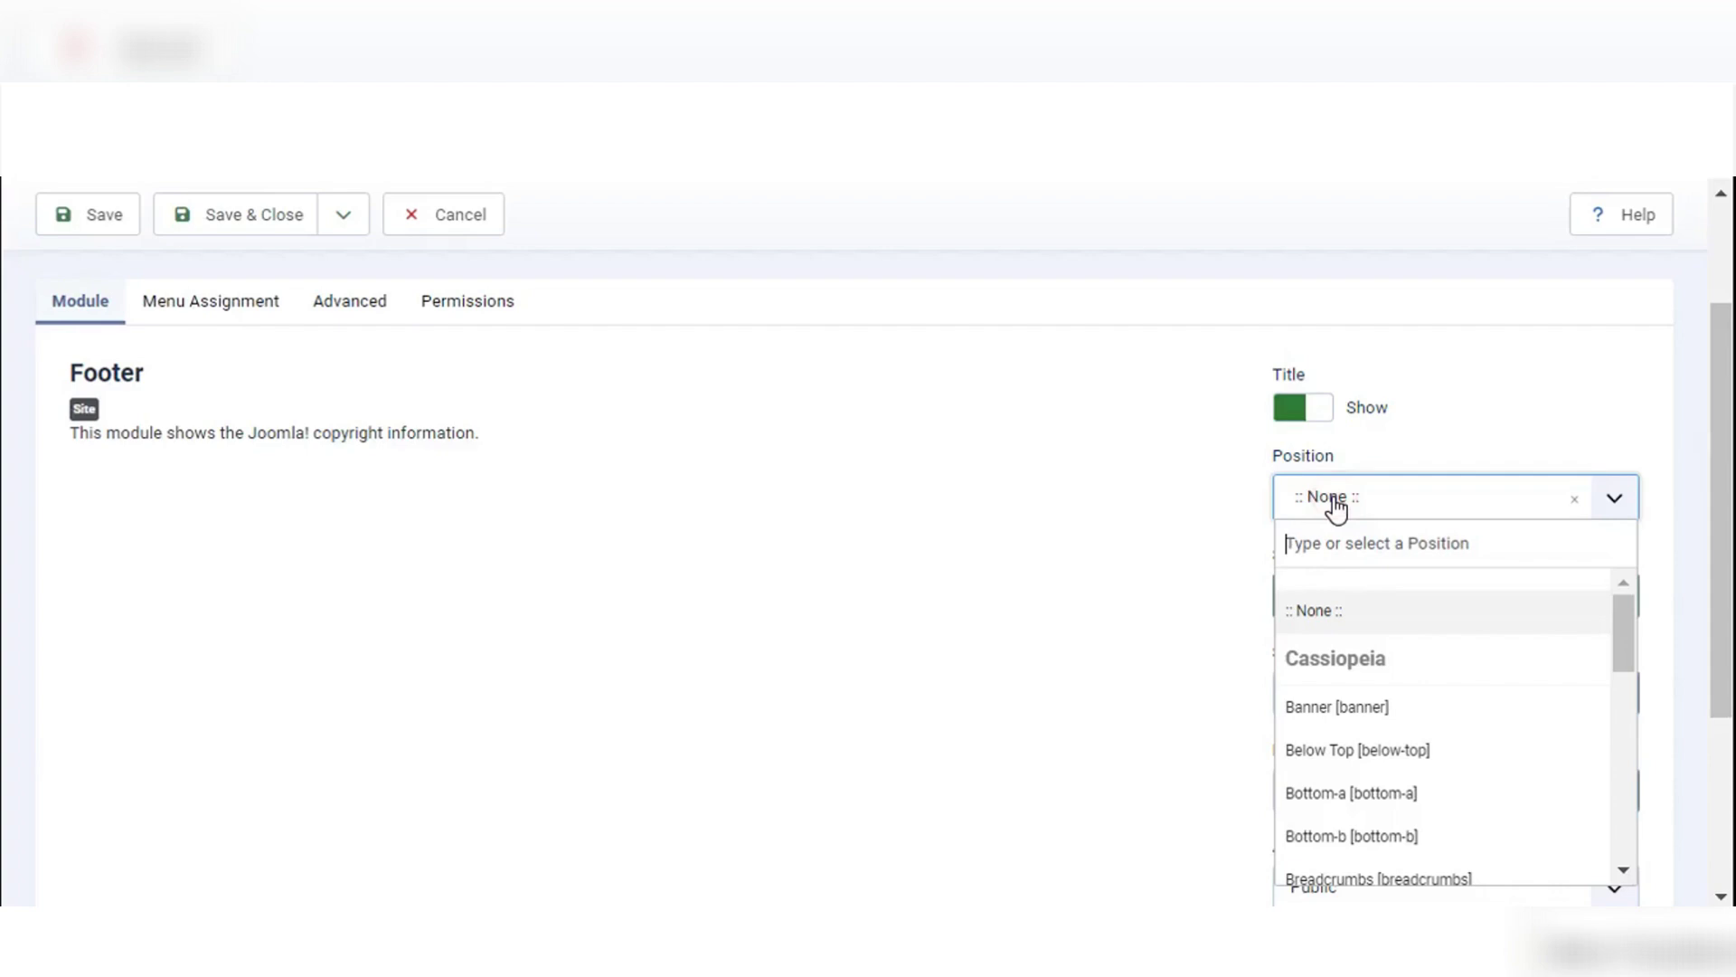
type("foo")
type("ter")
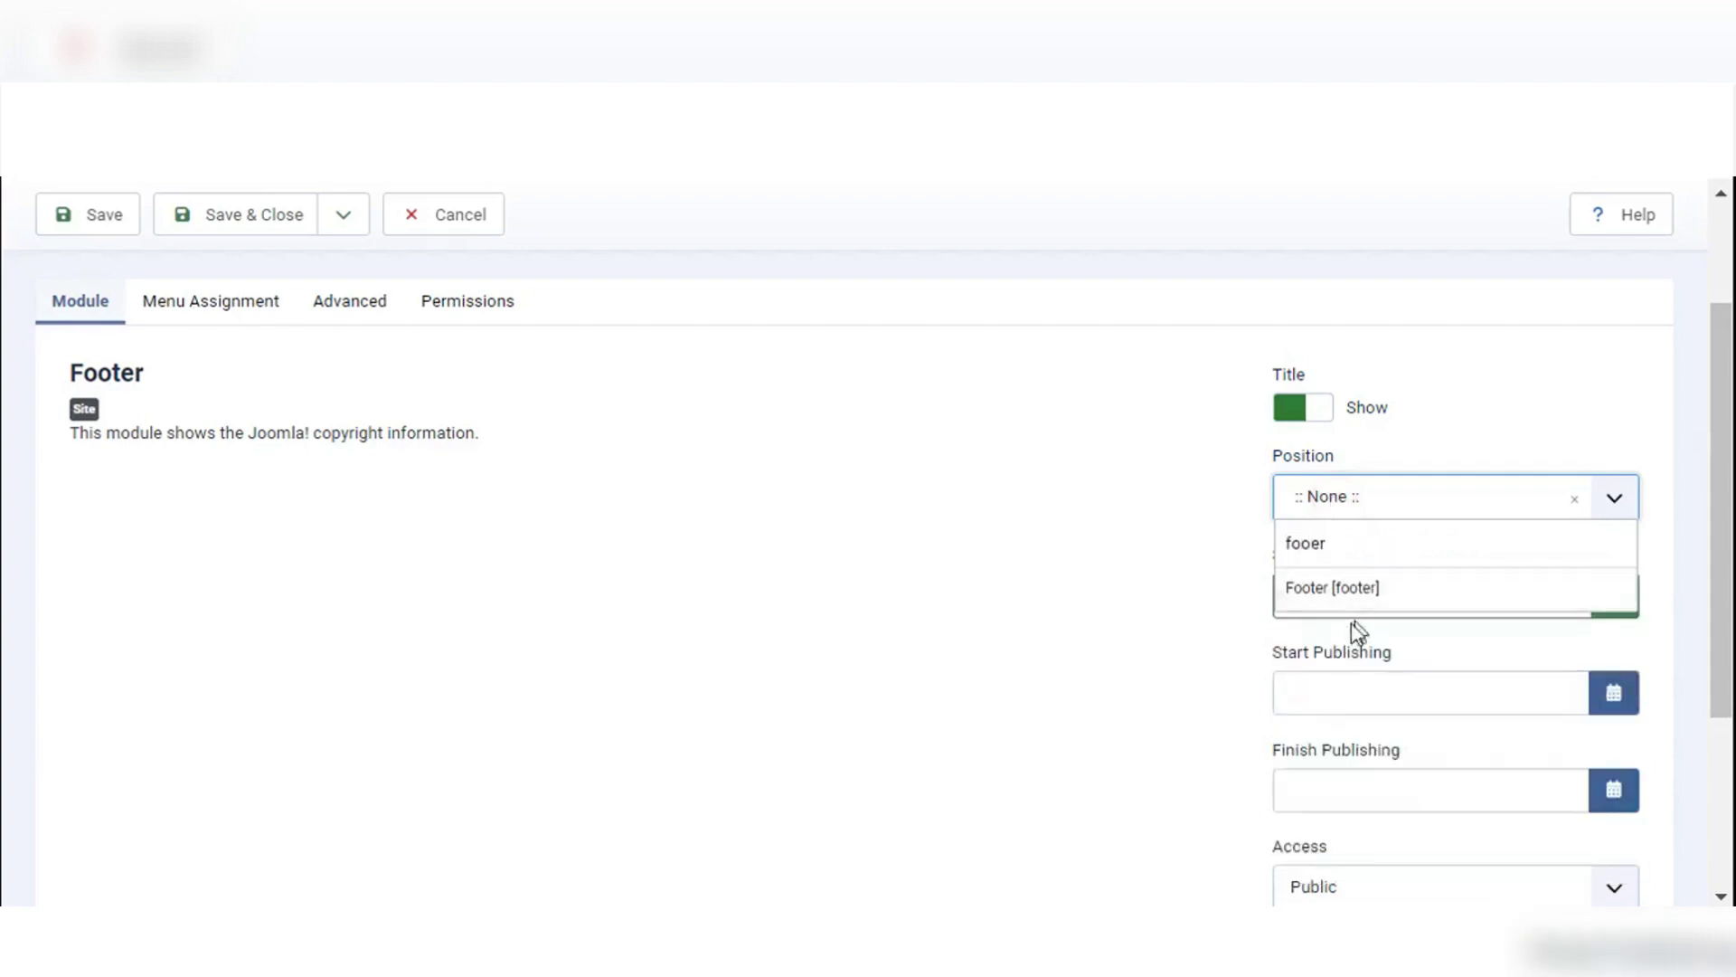
left_click(1355, 589)
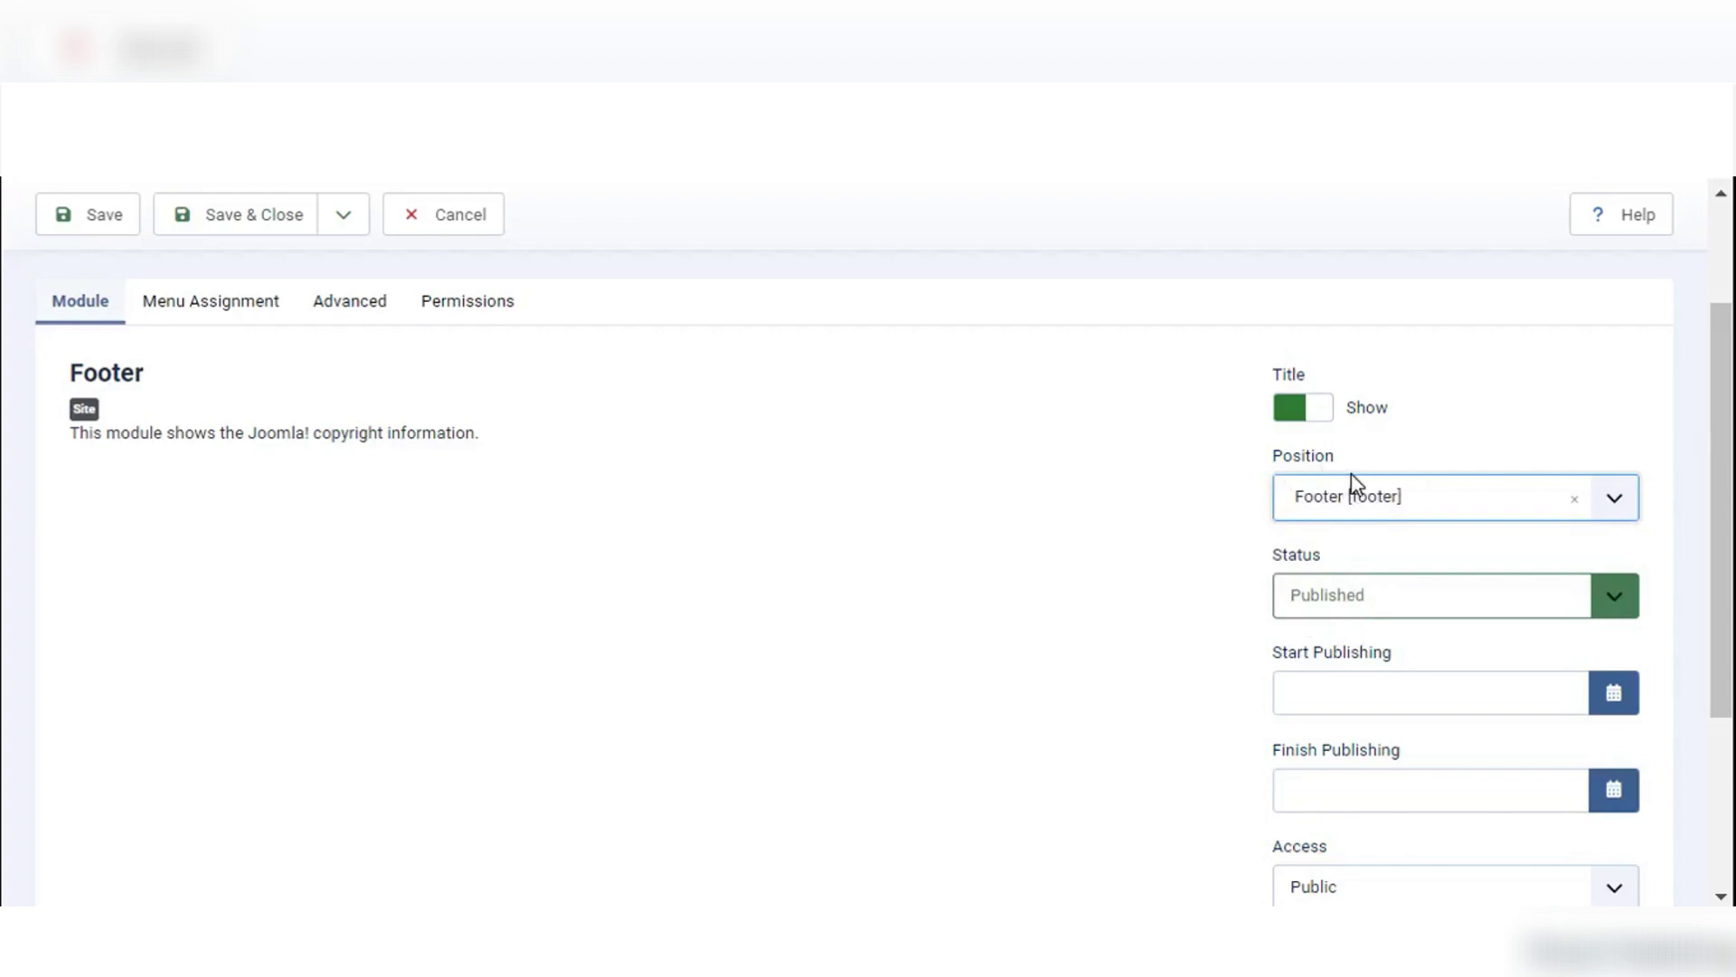
left_click(1615, 599)
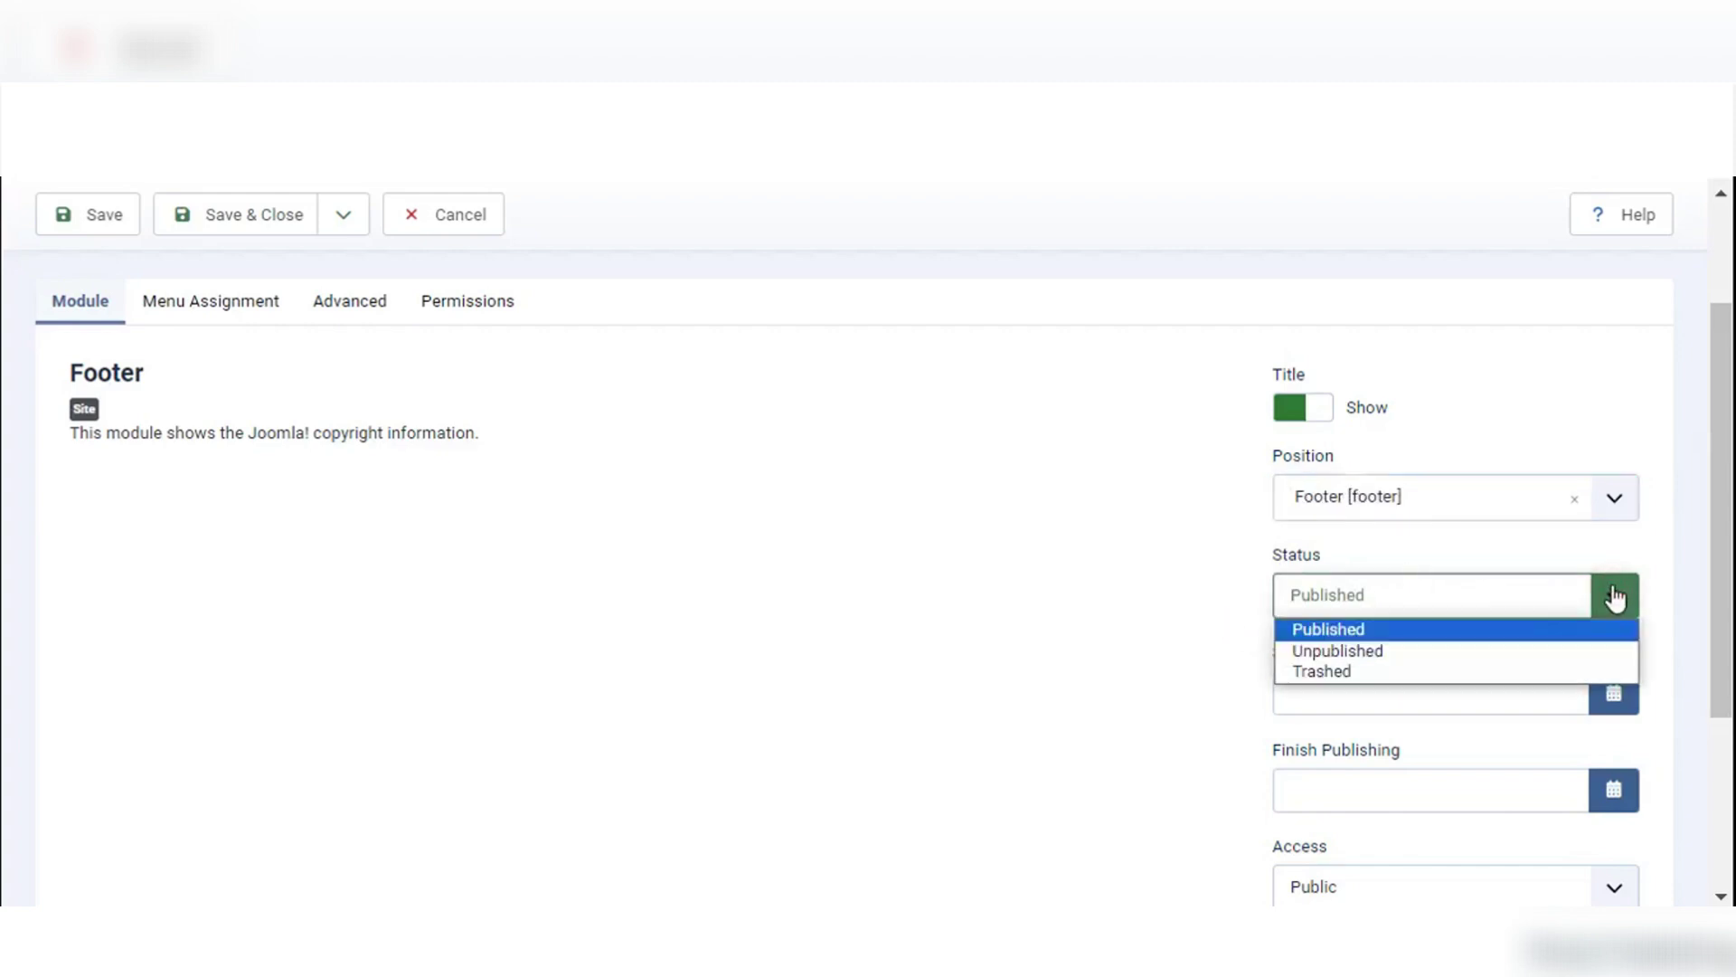
left_click(1211, 588)
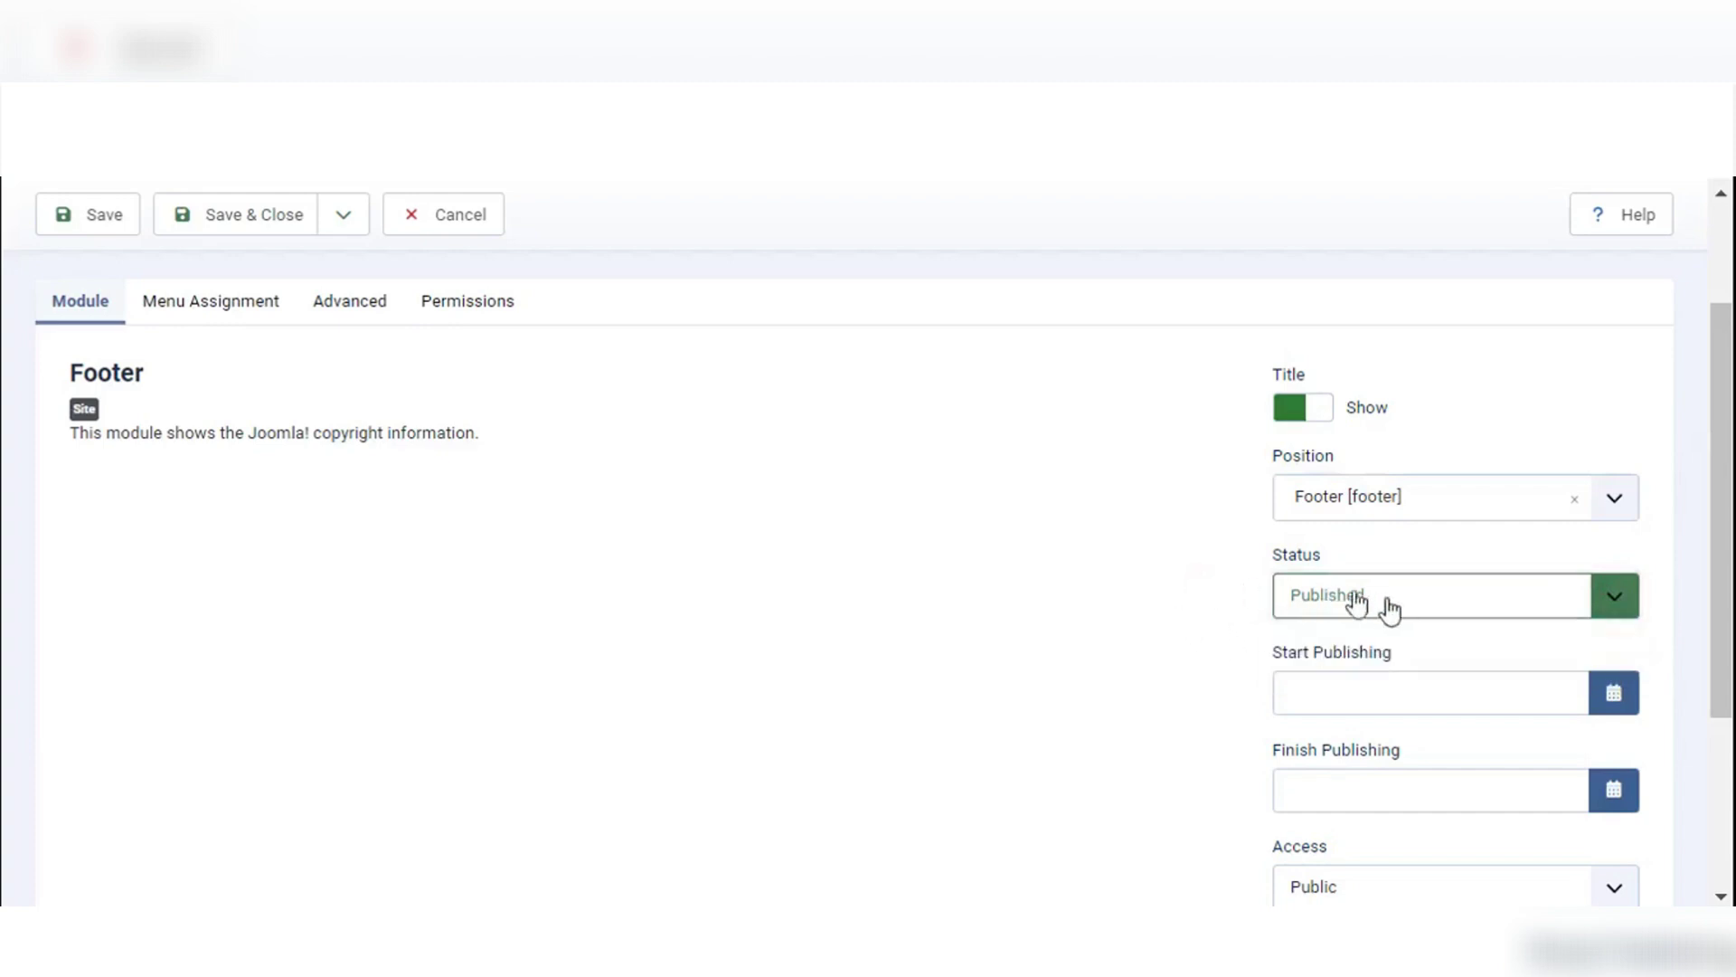
Keep the new module's access level as Public and review its publishing, ordering and note settings
scroll(1395, 610, "down", 2)
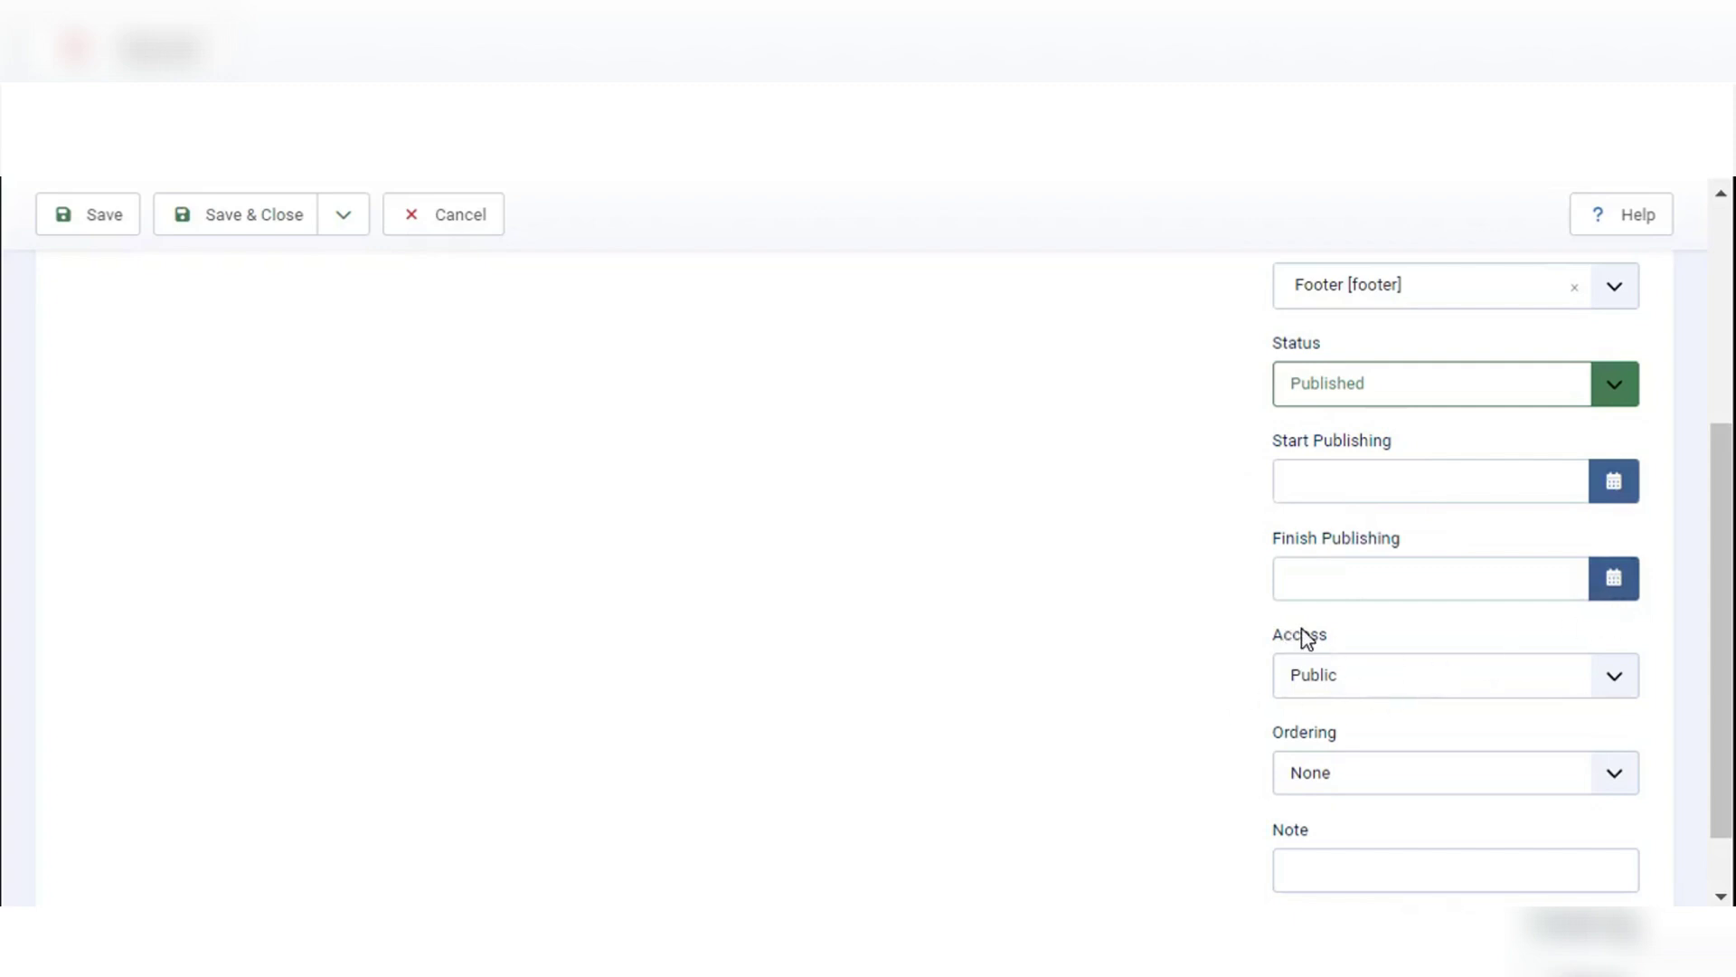
left_click(1368, 682)
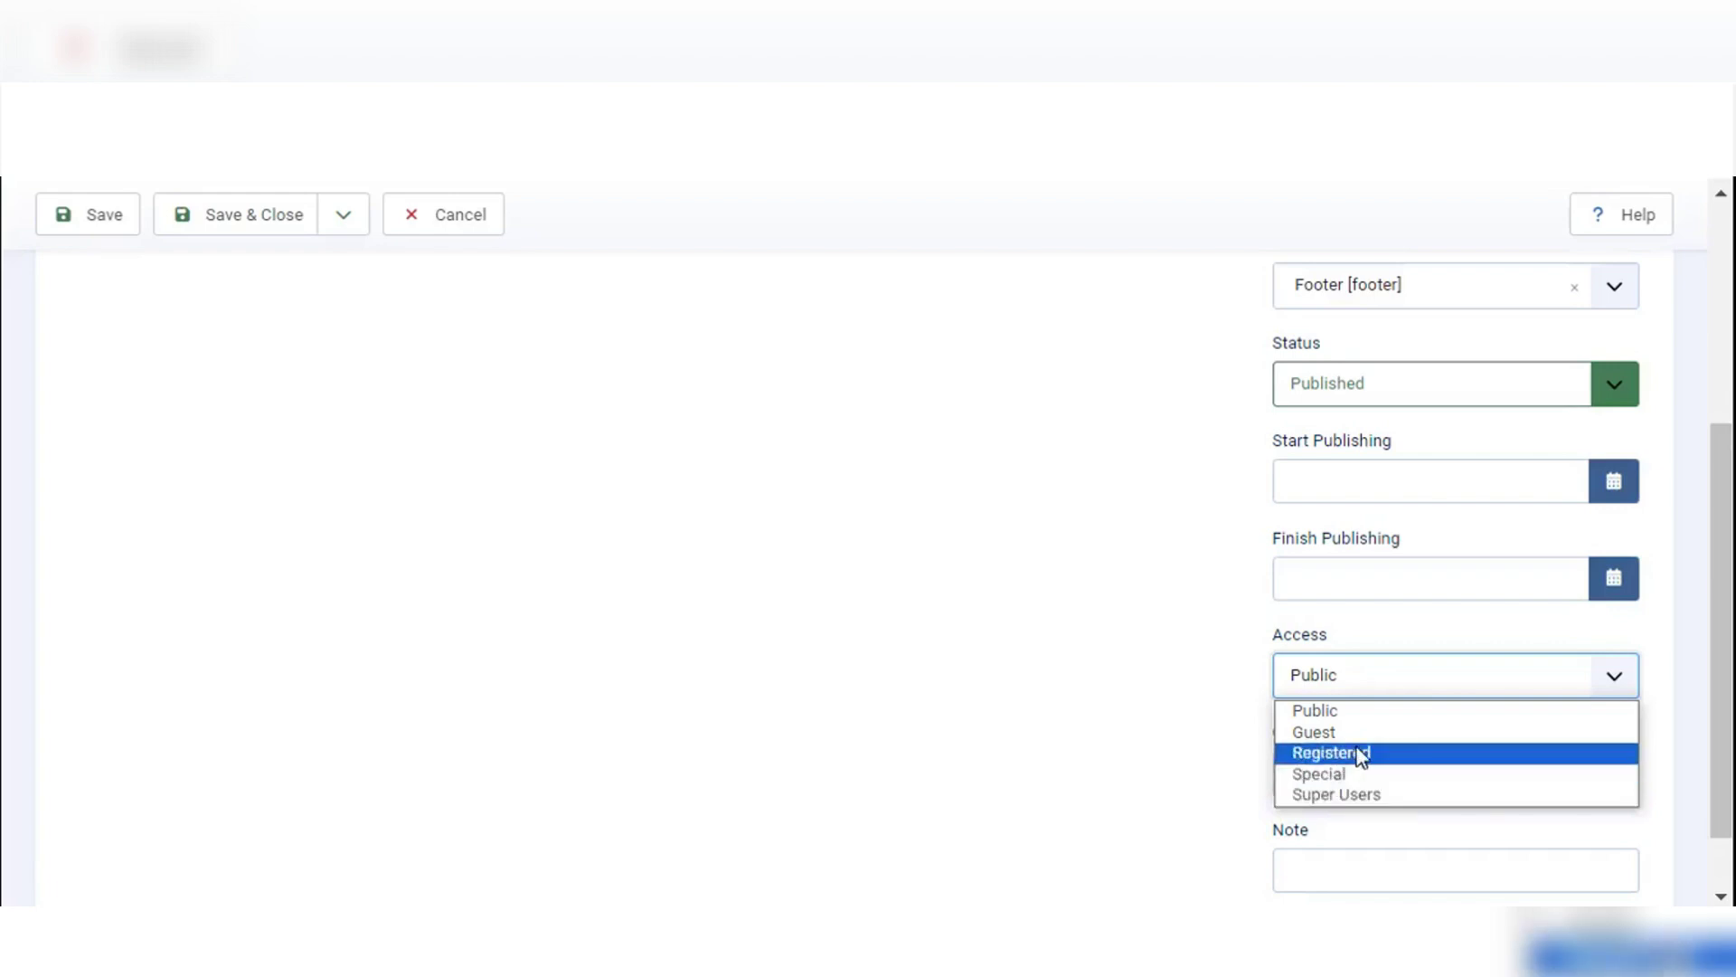
left_click(1330, 714)
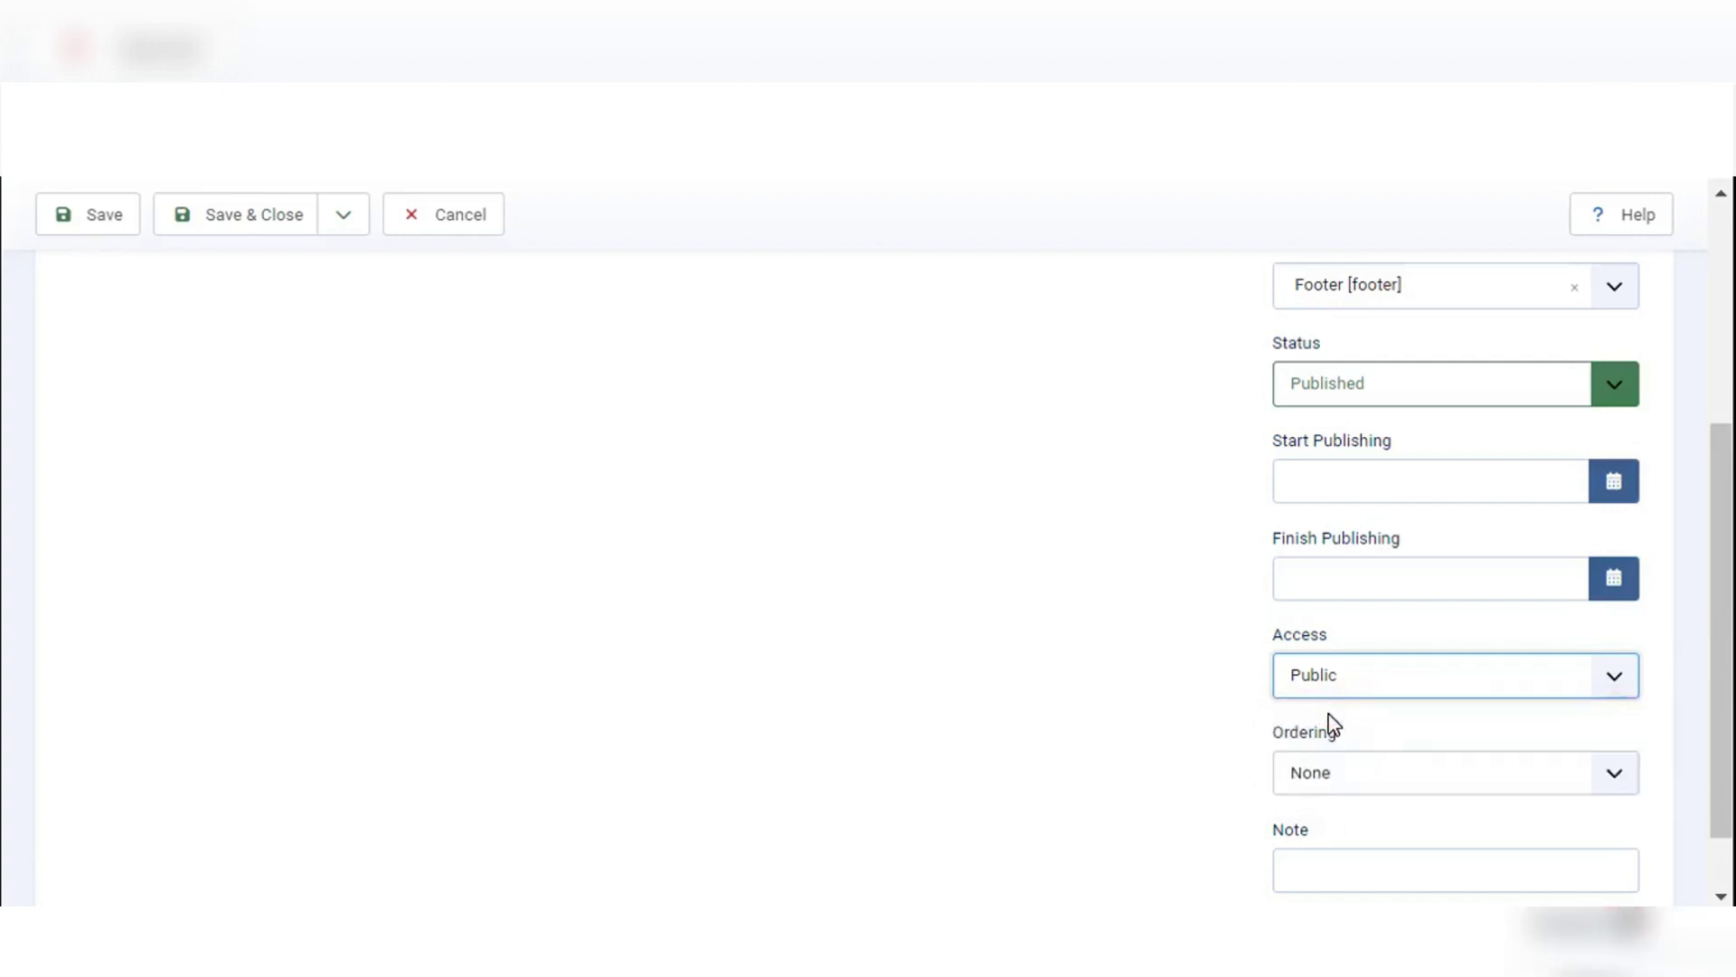
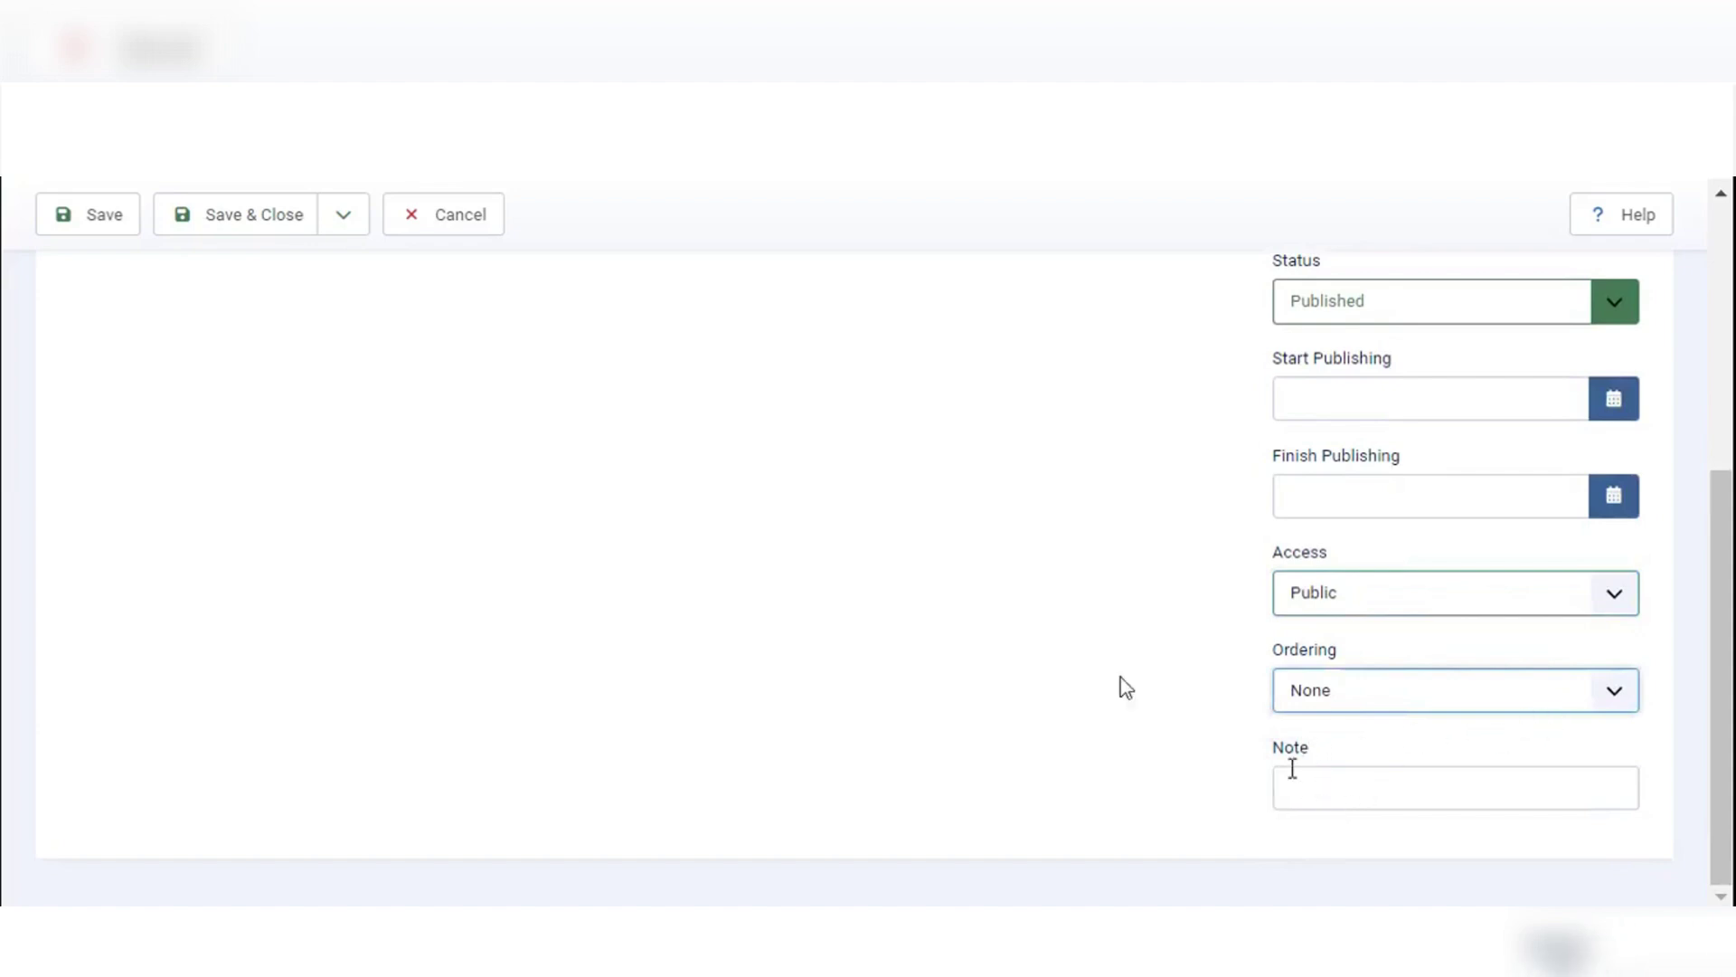
scroll(891, 602, "up", 1)
scroll(892, 596, "up", 1)
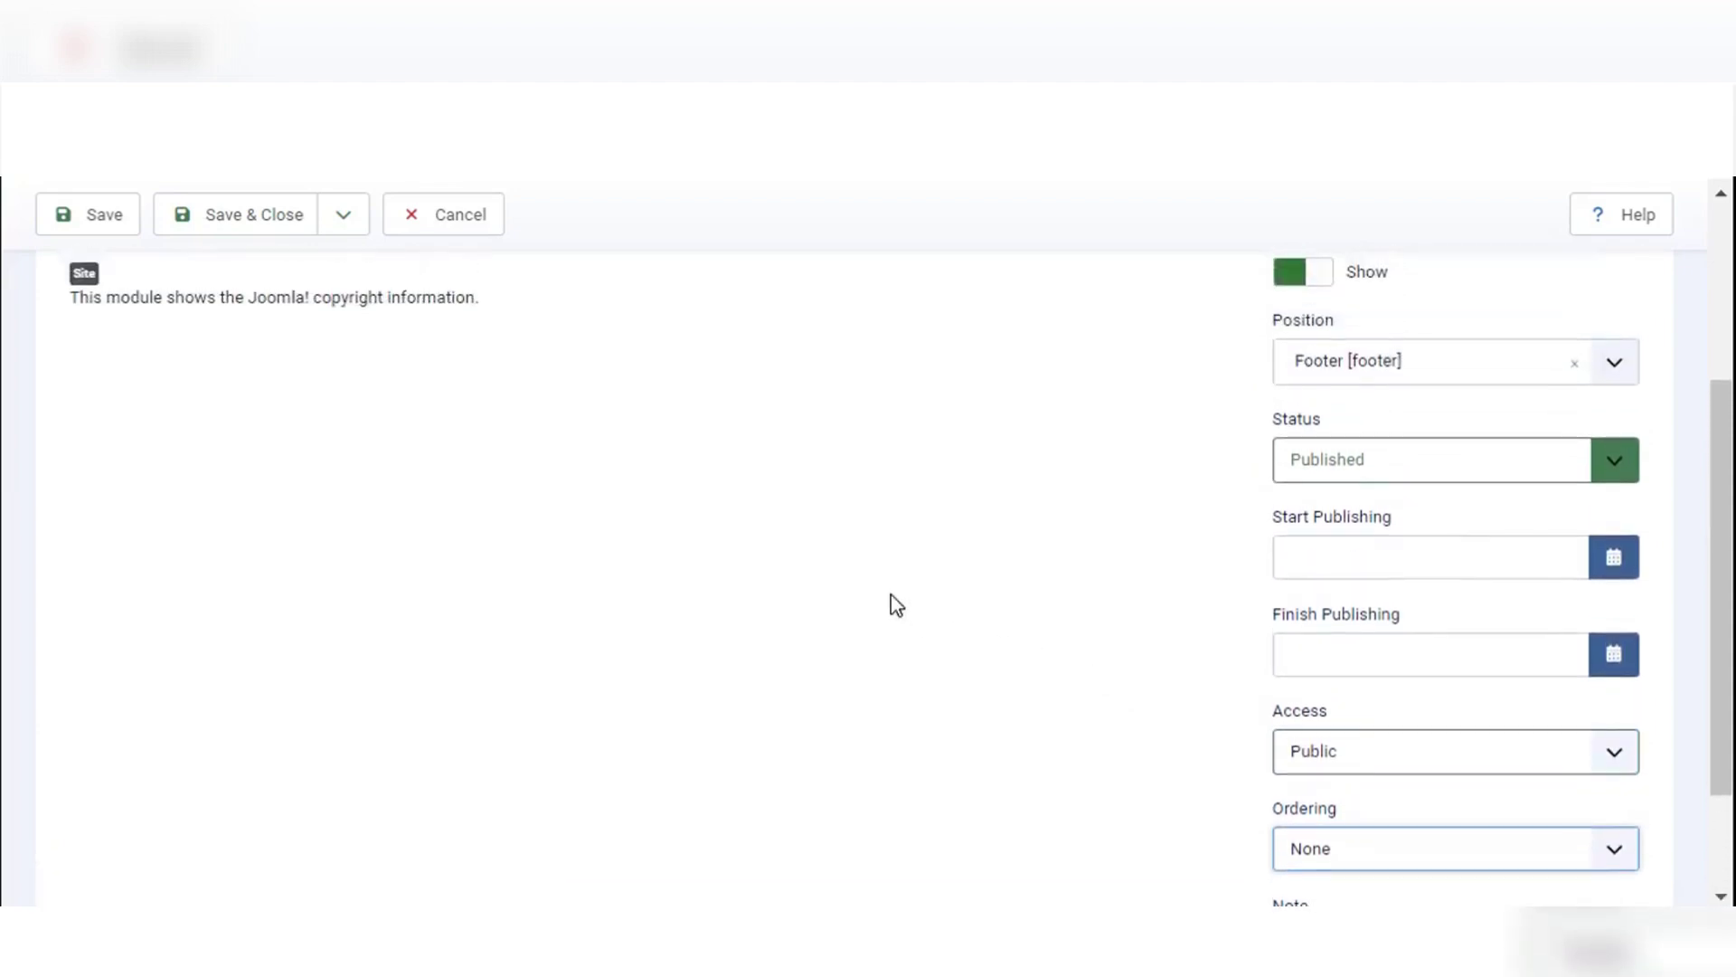
scroll(892, 595, "up", 1)
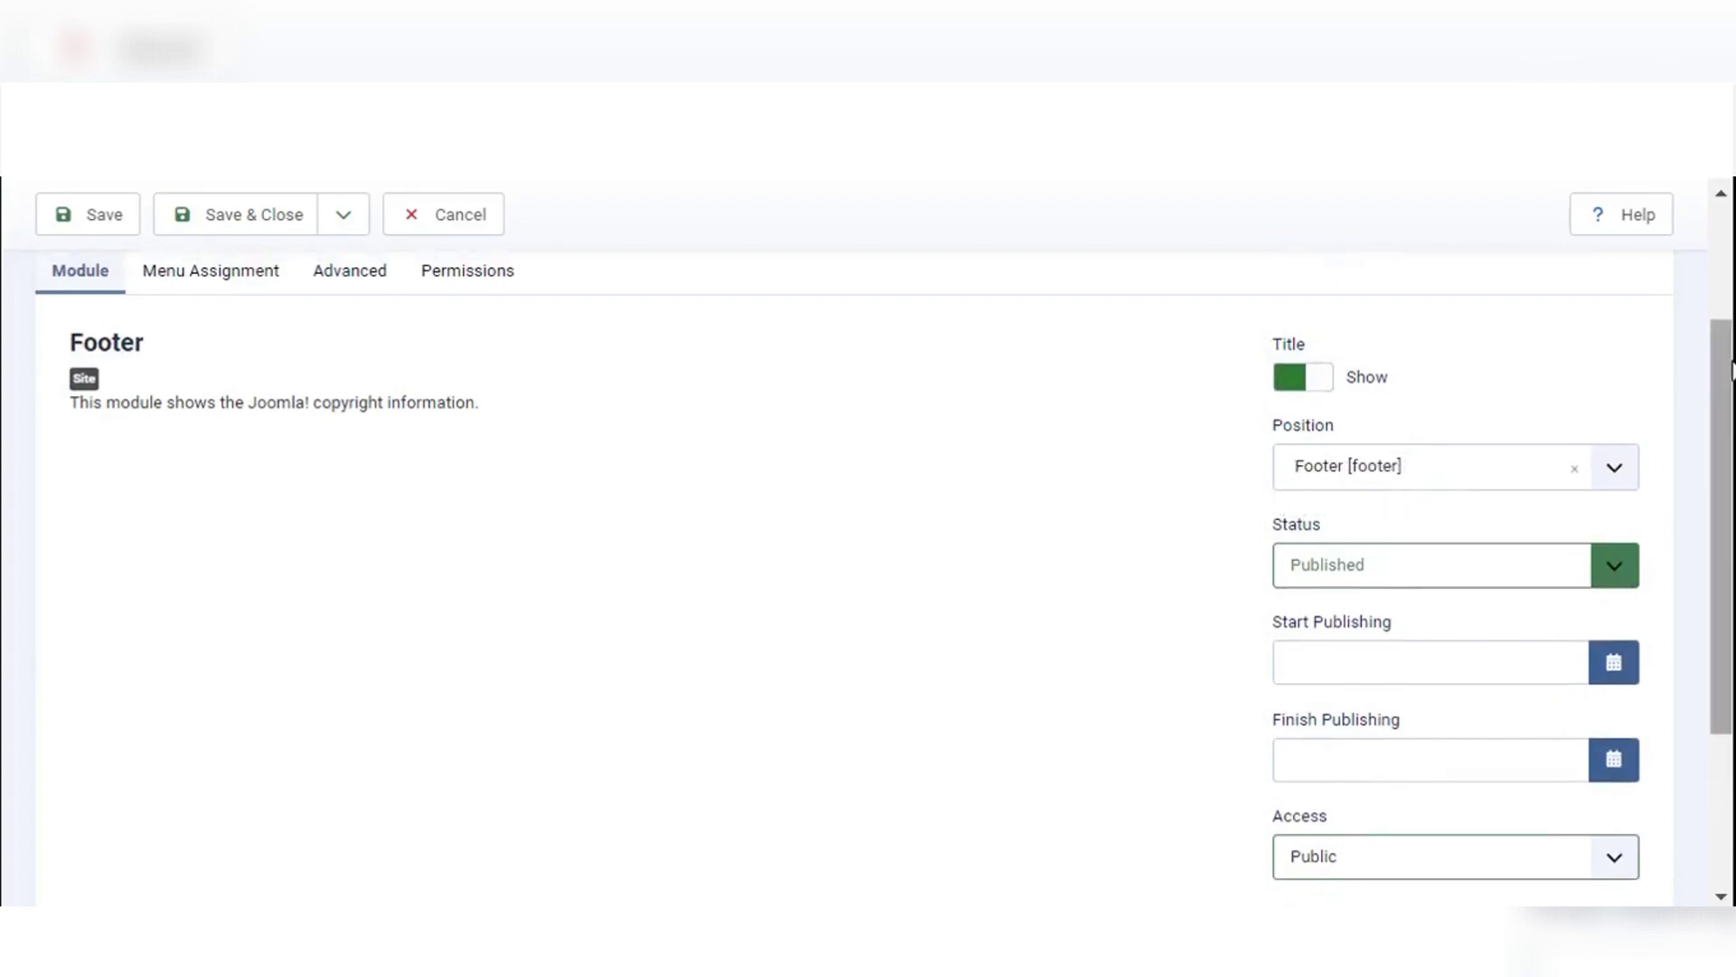
left_click_drag(1729, 366, 1729, 421)
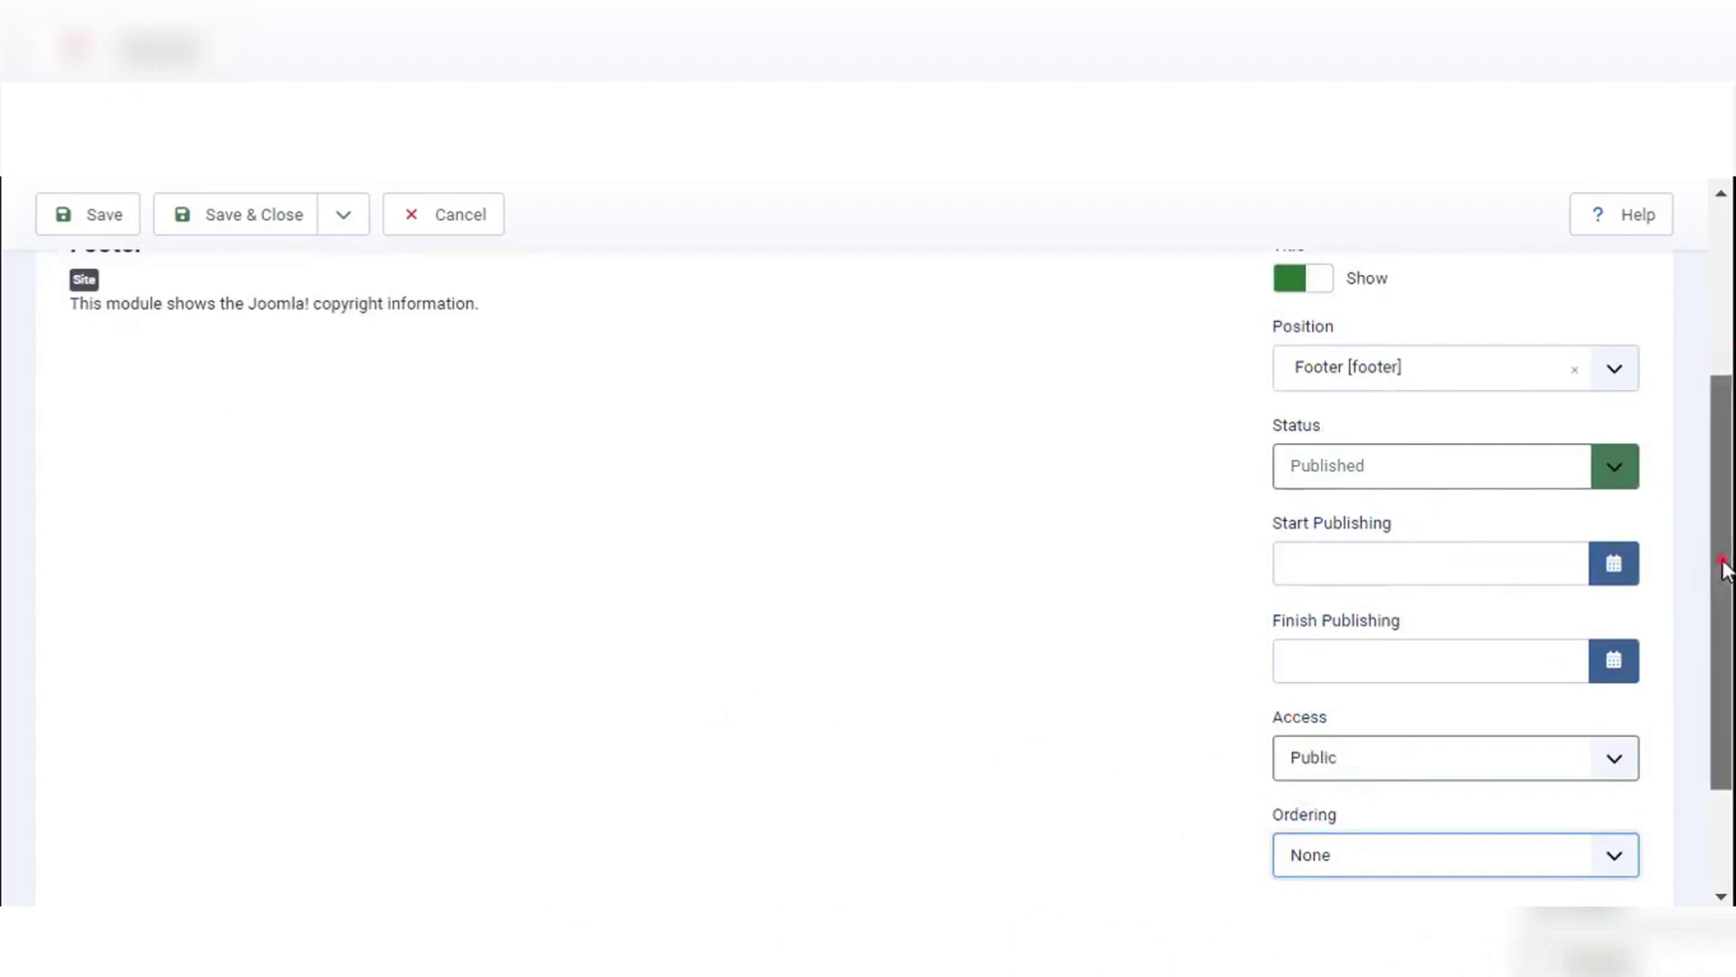
left_click_drag(1726, 570, 1725, 454)
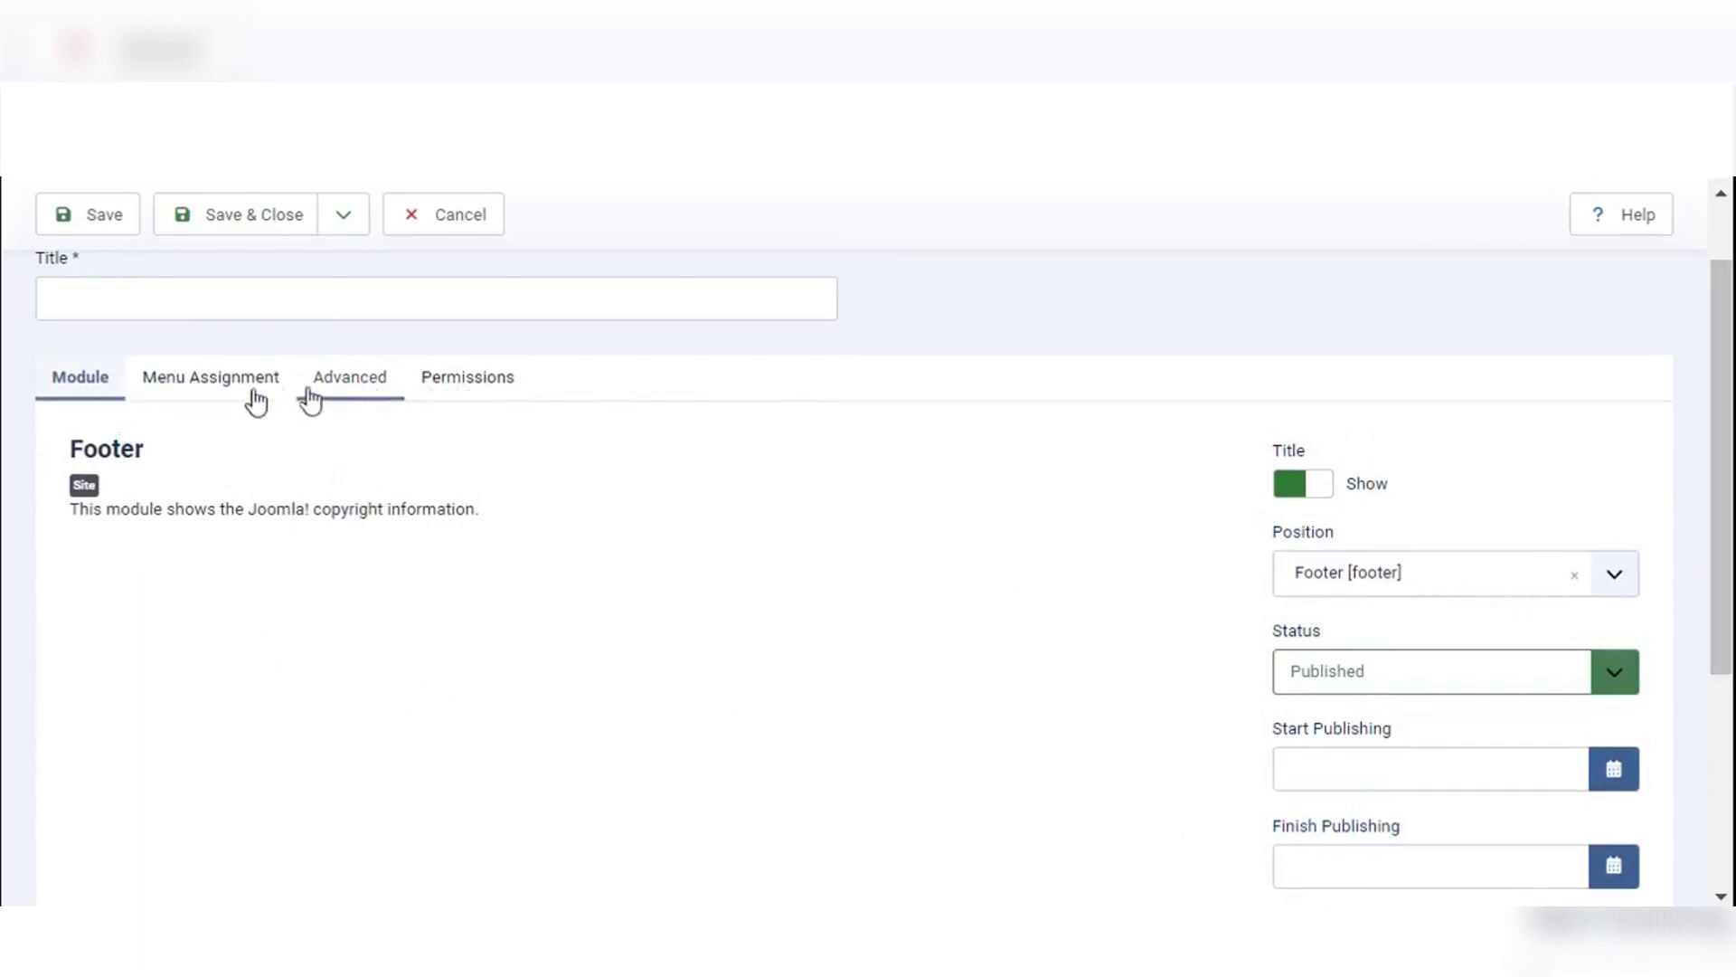
Assign the module to display on all pages in its menu assignment settings
left_click(197, 389)
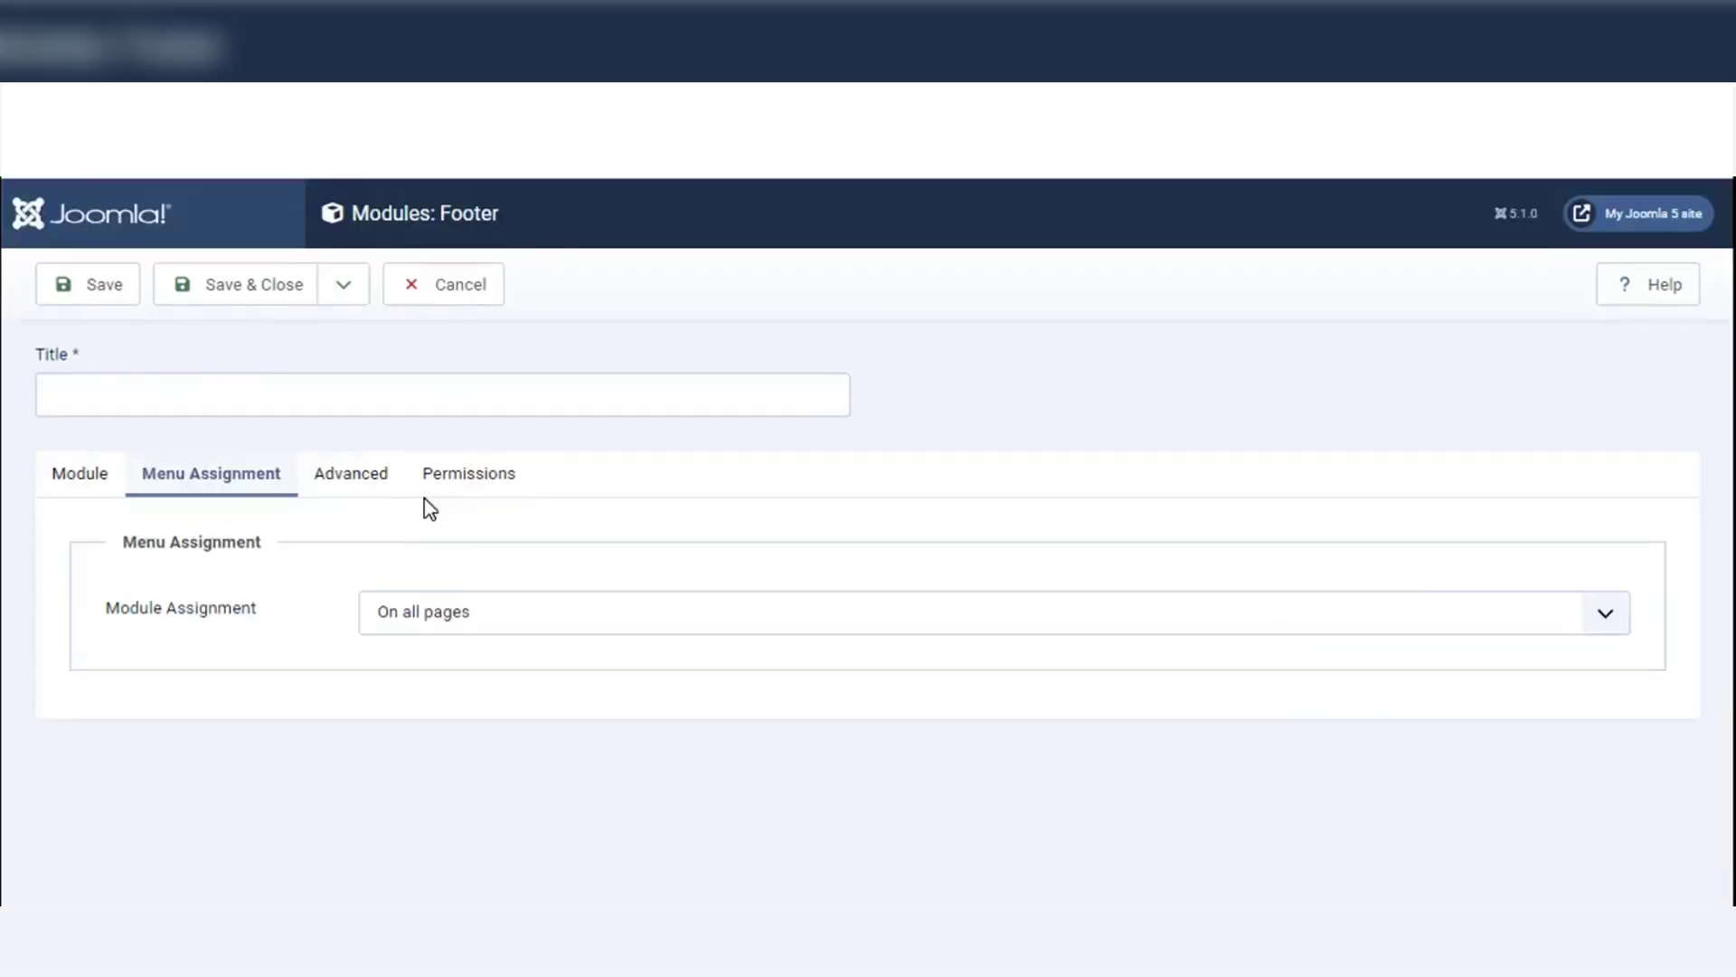
left_click(515, 612)
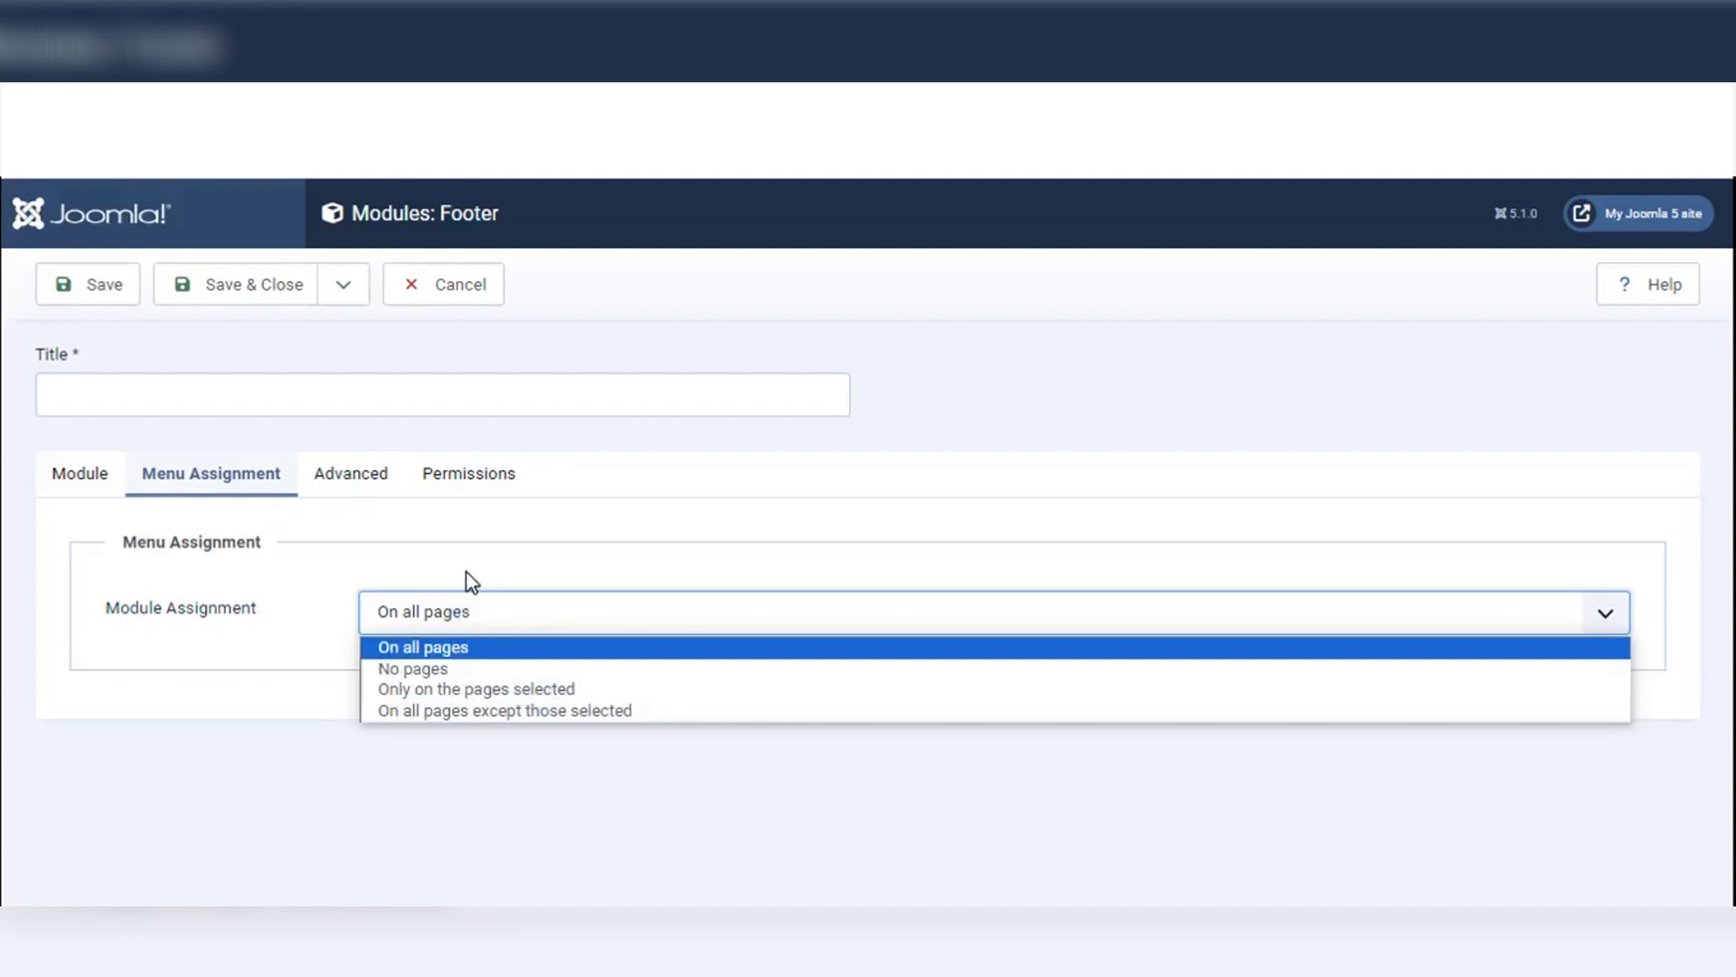
left_click(475, 615)
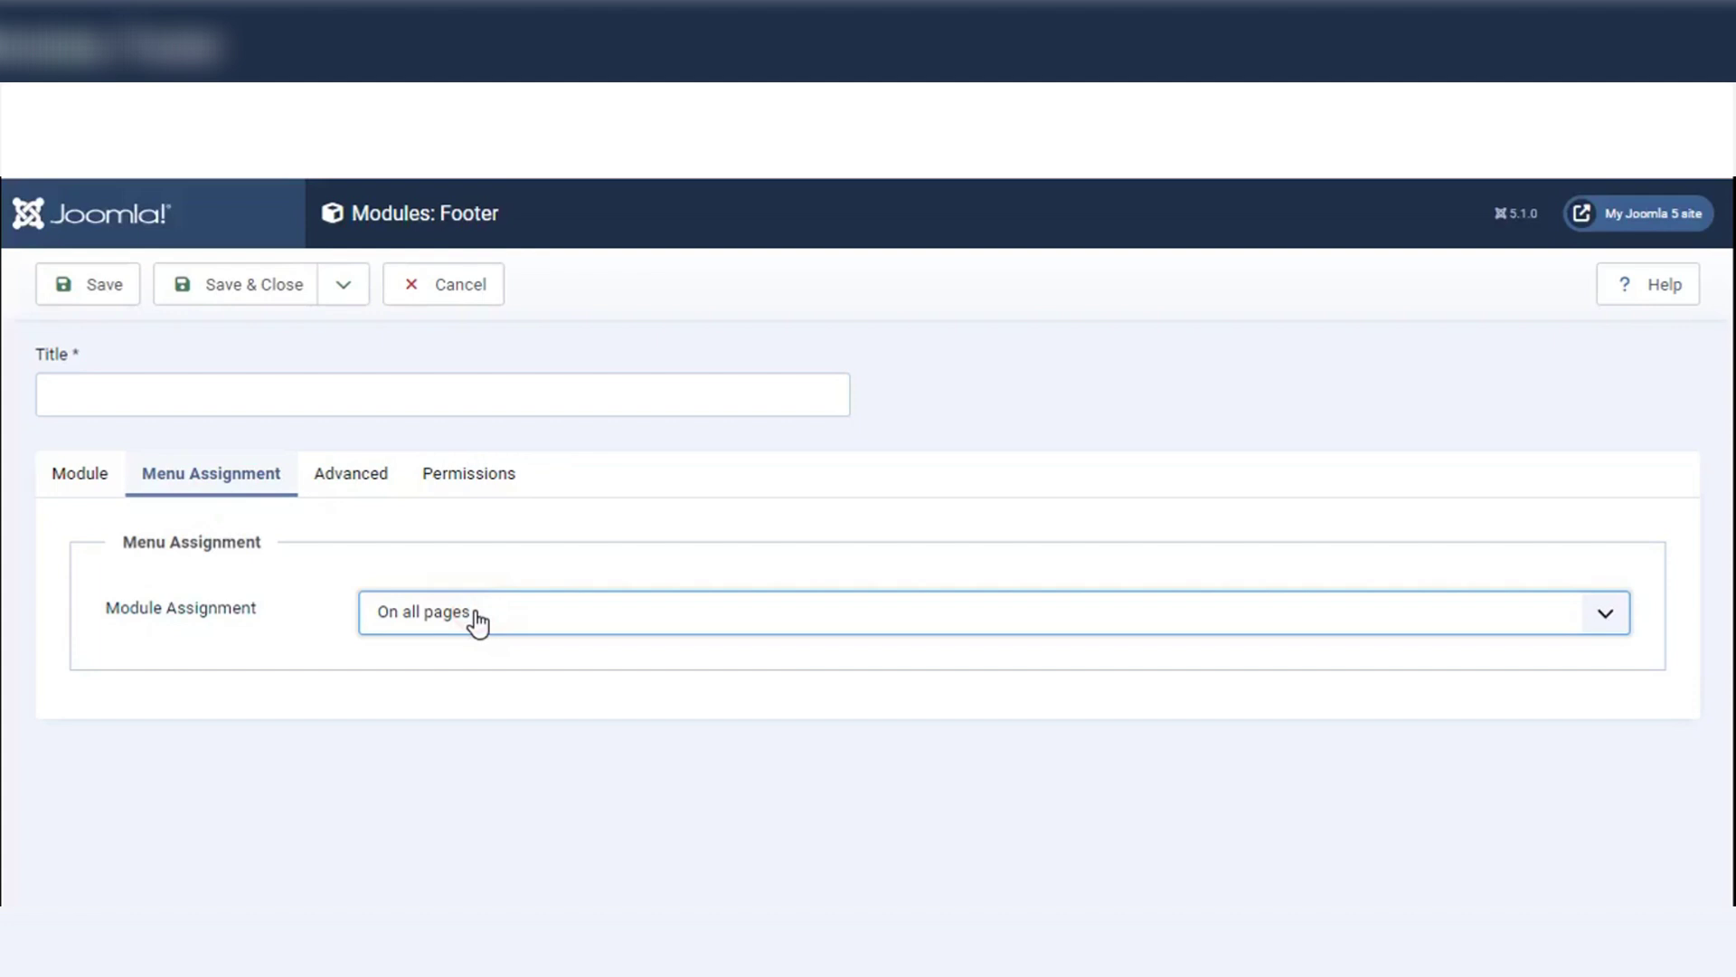
left_click(416, 617)
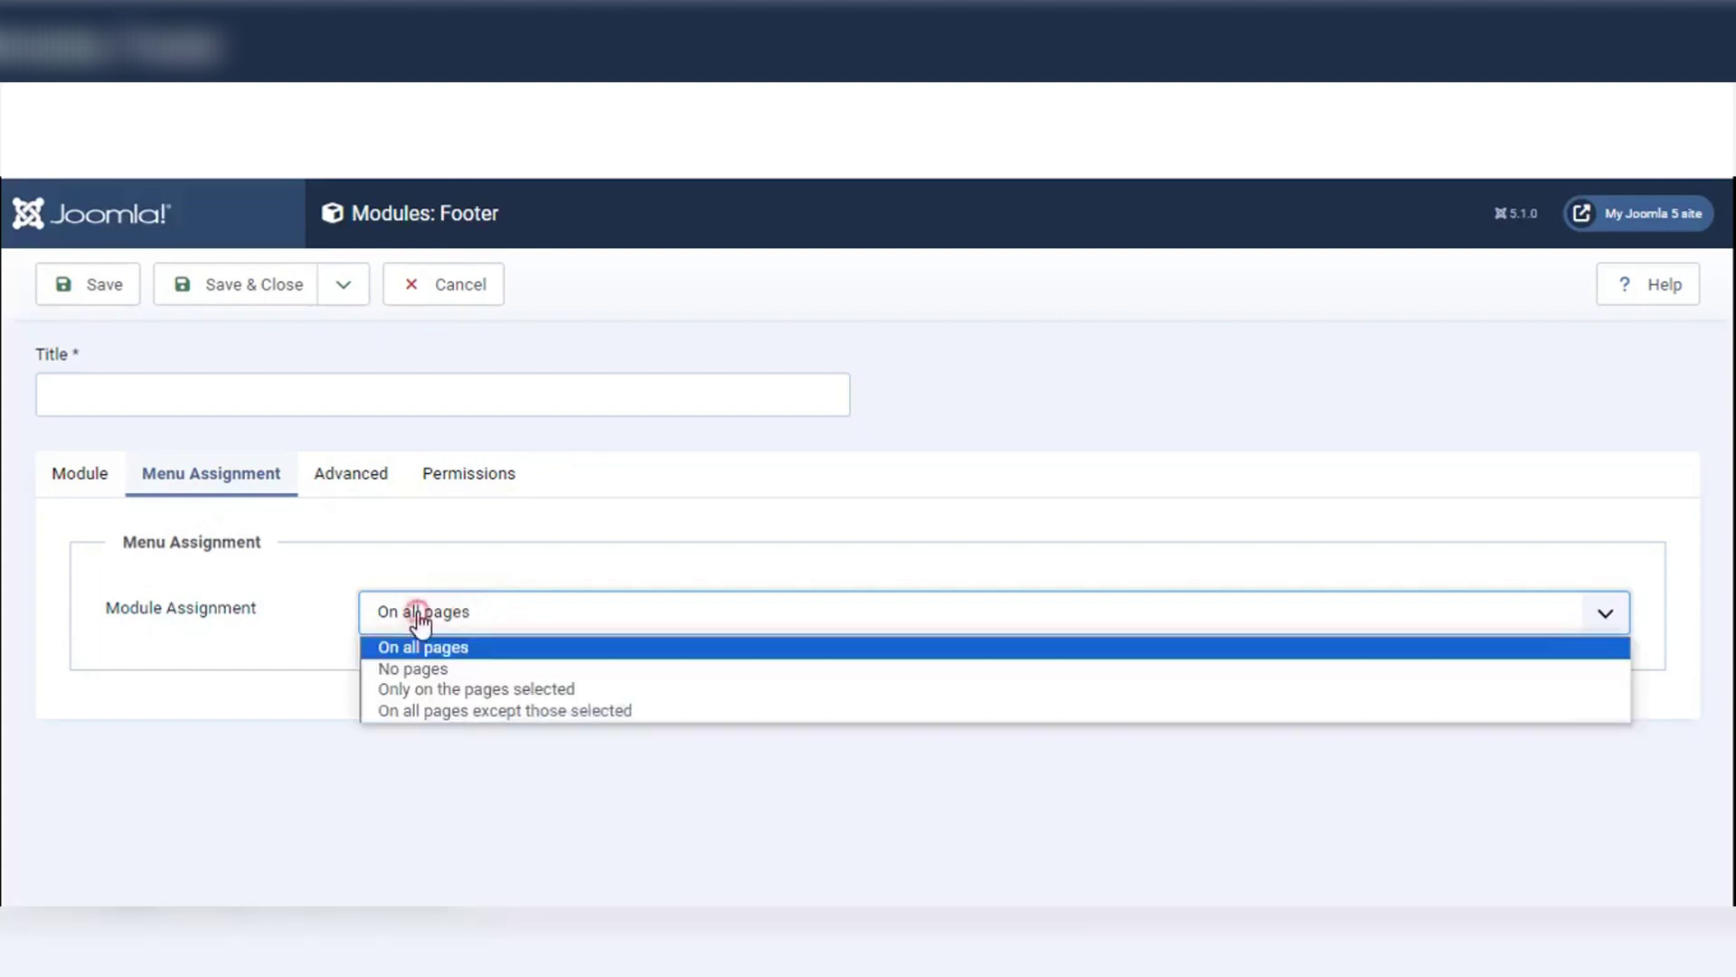
left_click(471, 648)
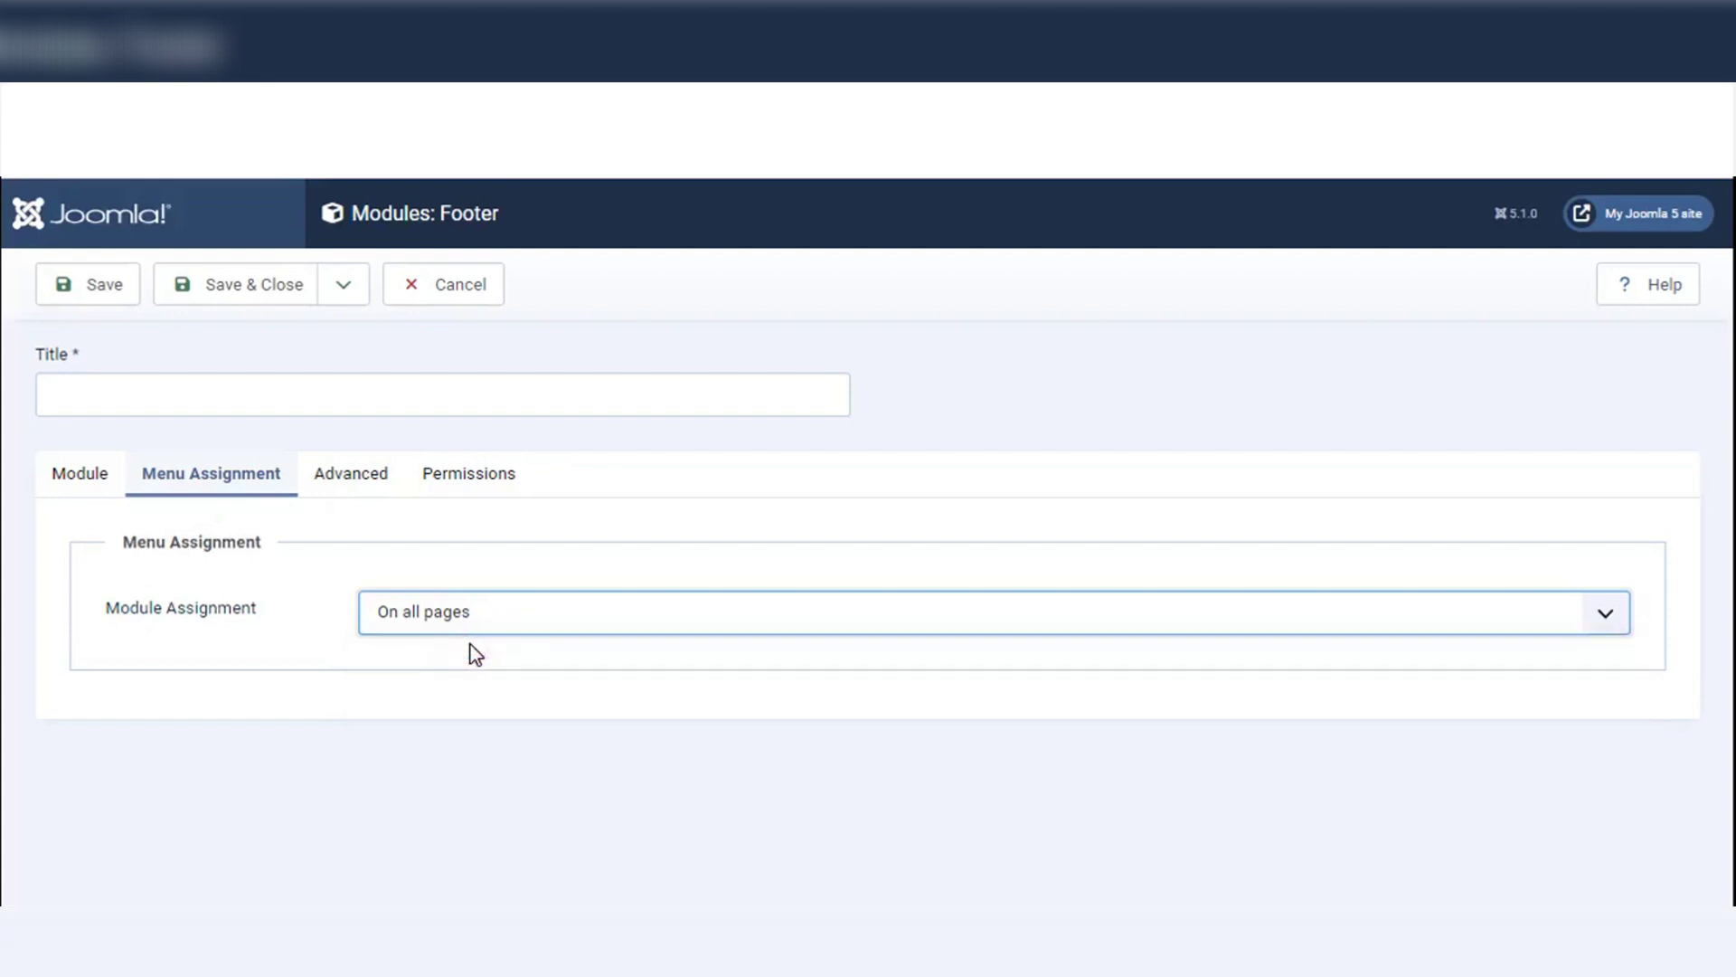
Review the new module's advanced options and permissions, and recheck its general and menu assignment settings
left_click(358, 486)
scroll(314, 705, "down", 6)
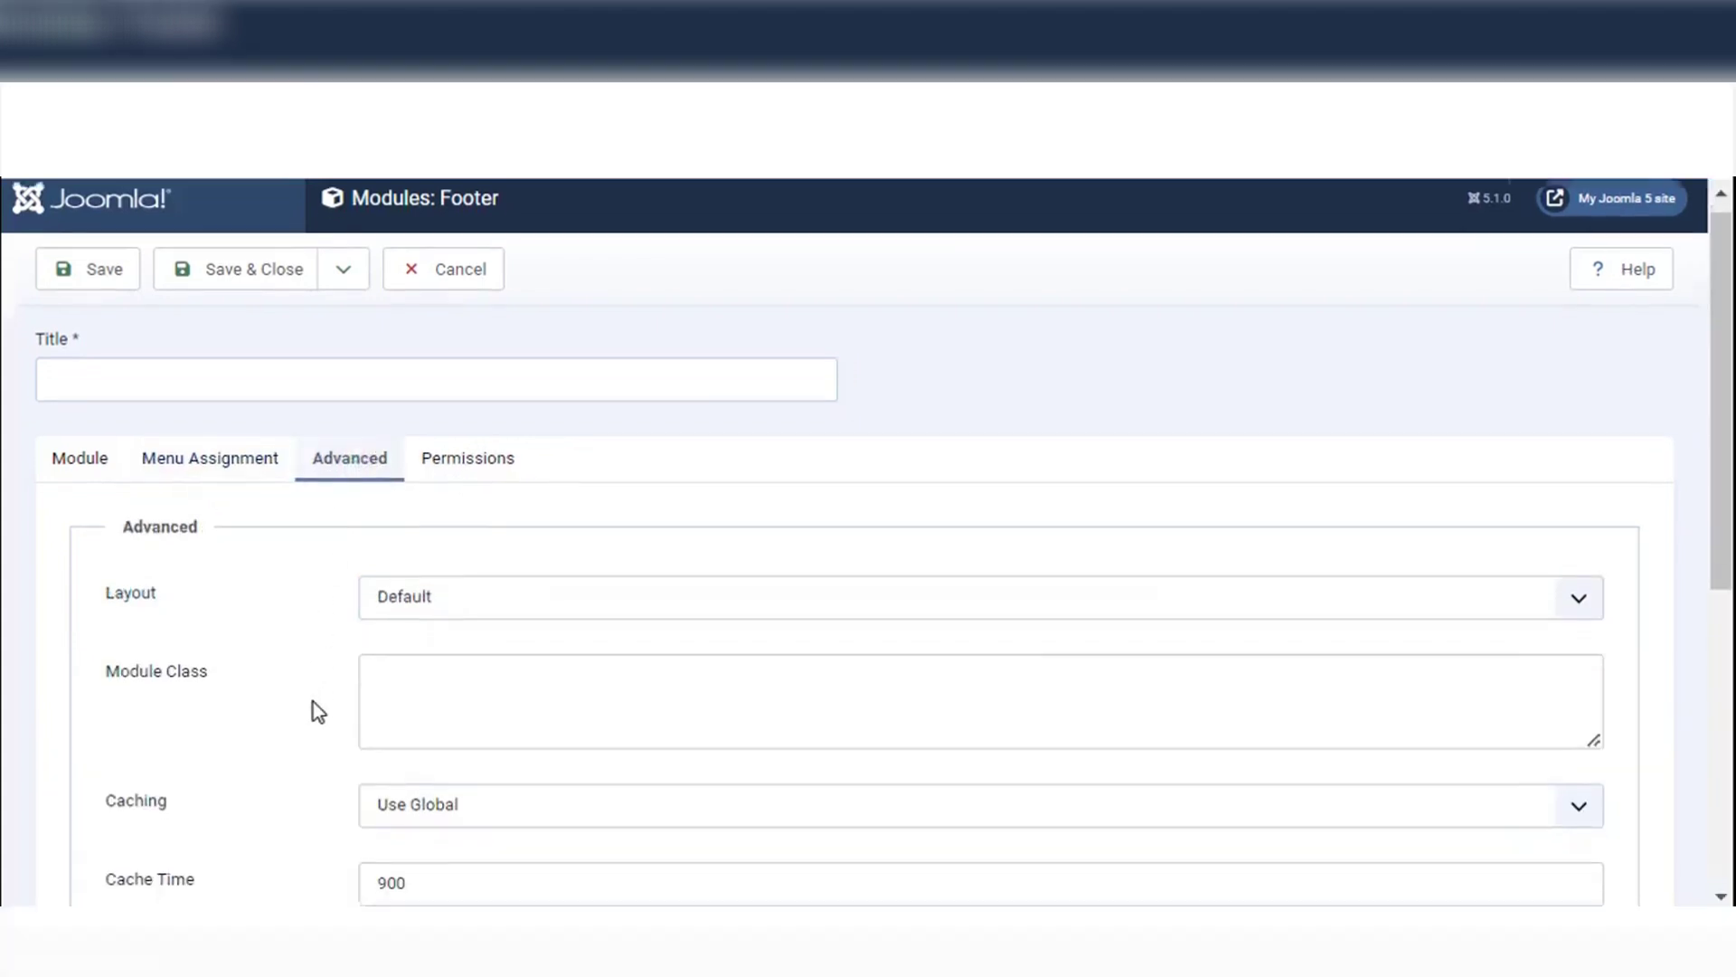
scroll(313, 701, "up", 6)
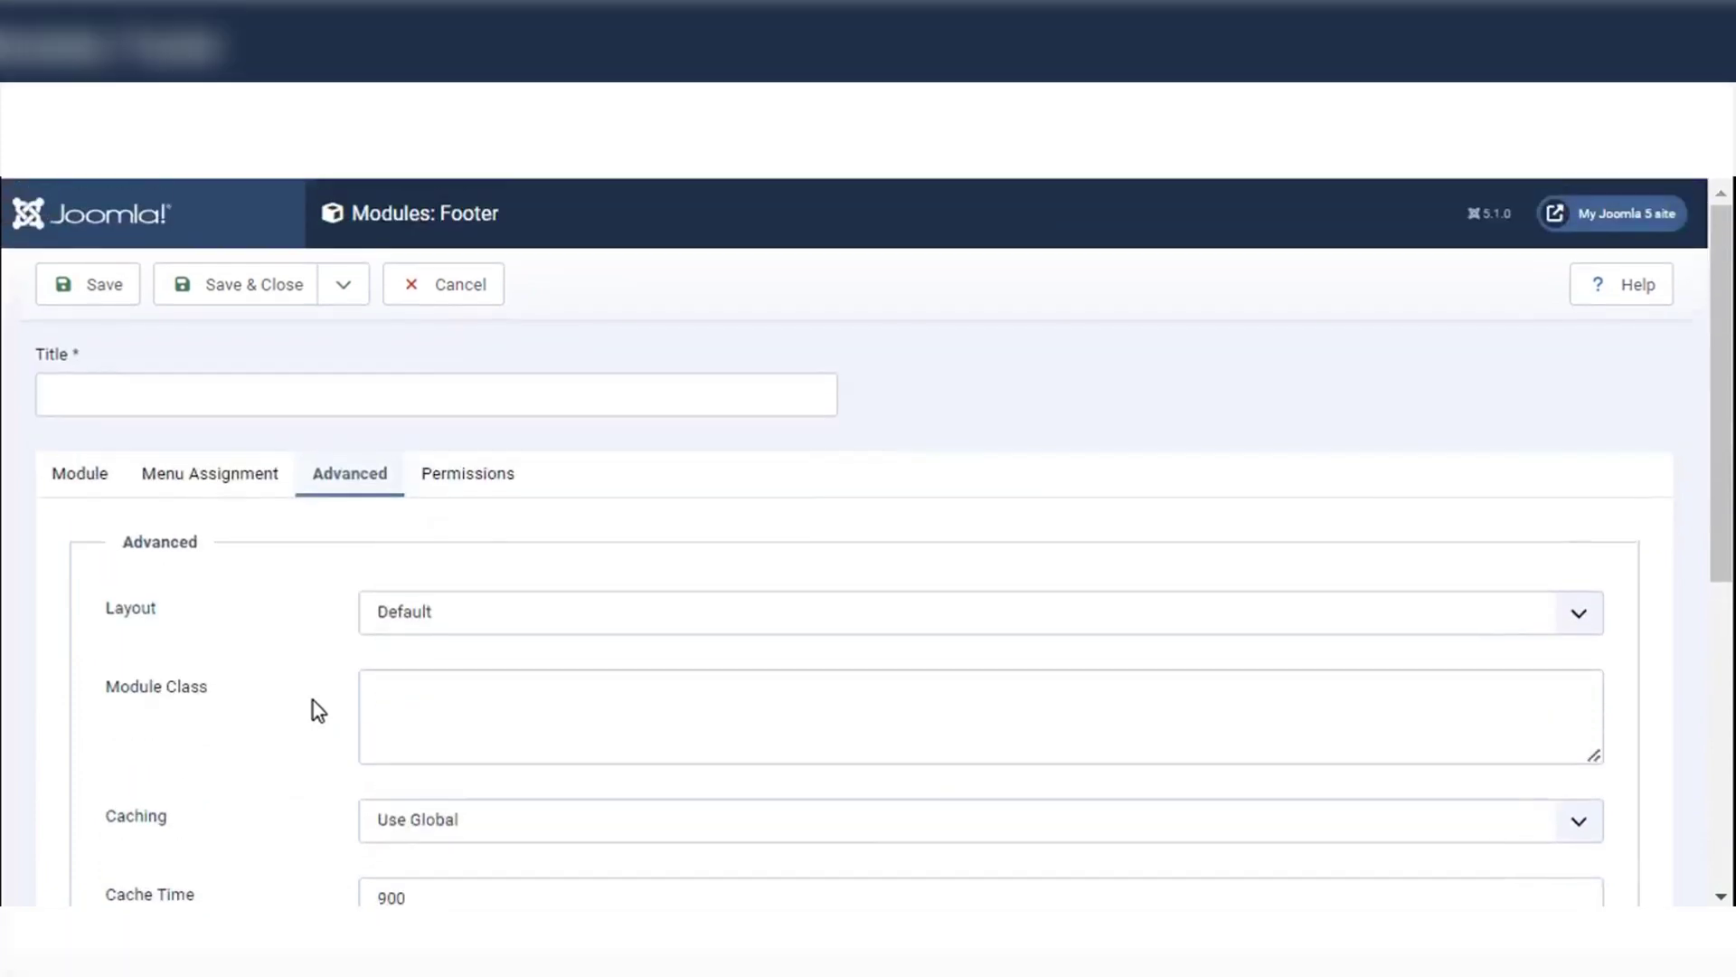
left_click(478, 479)
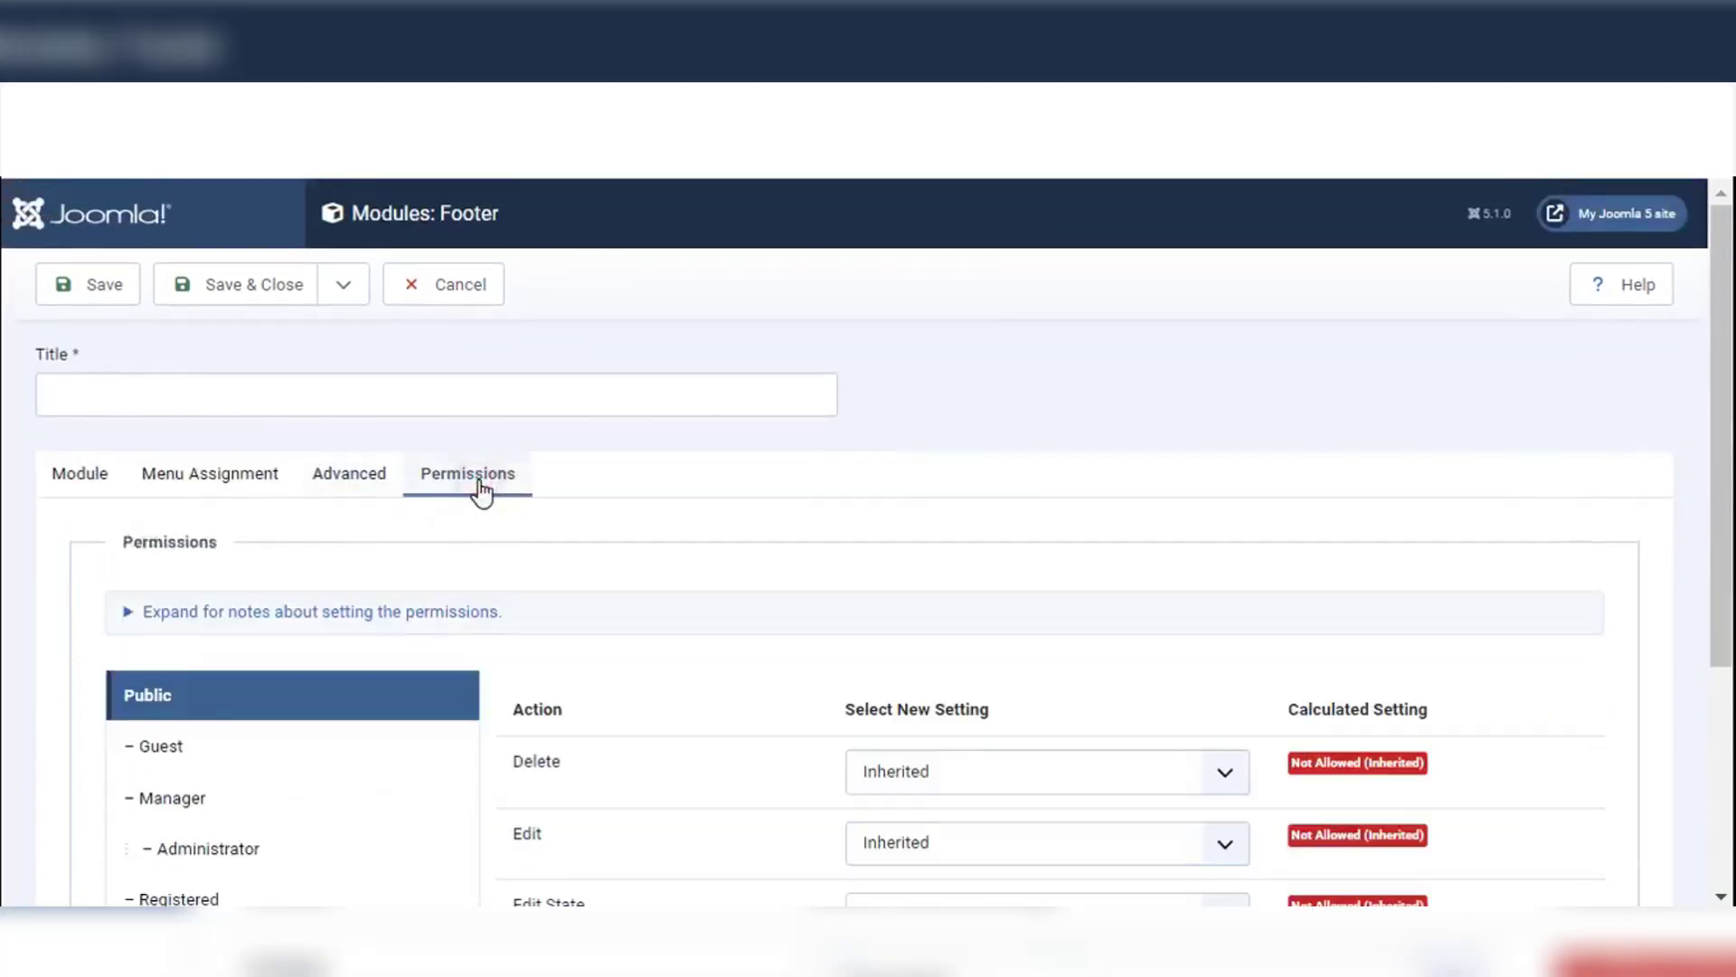
scroll(698, 539, "down", 4)
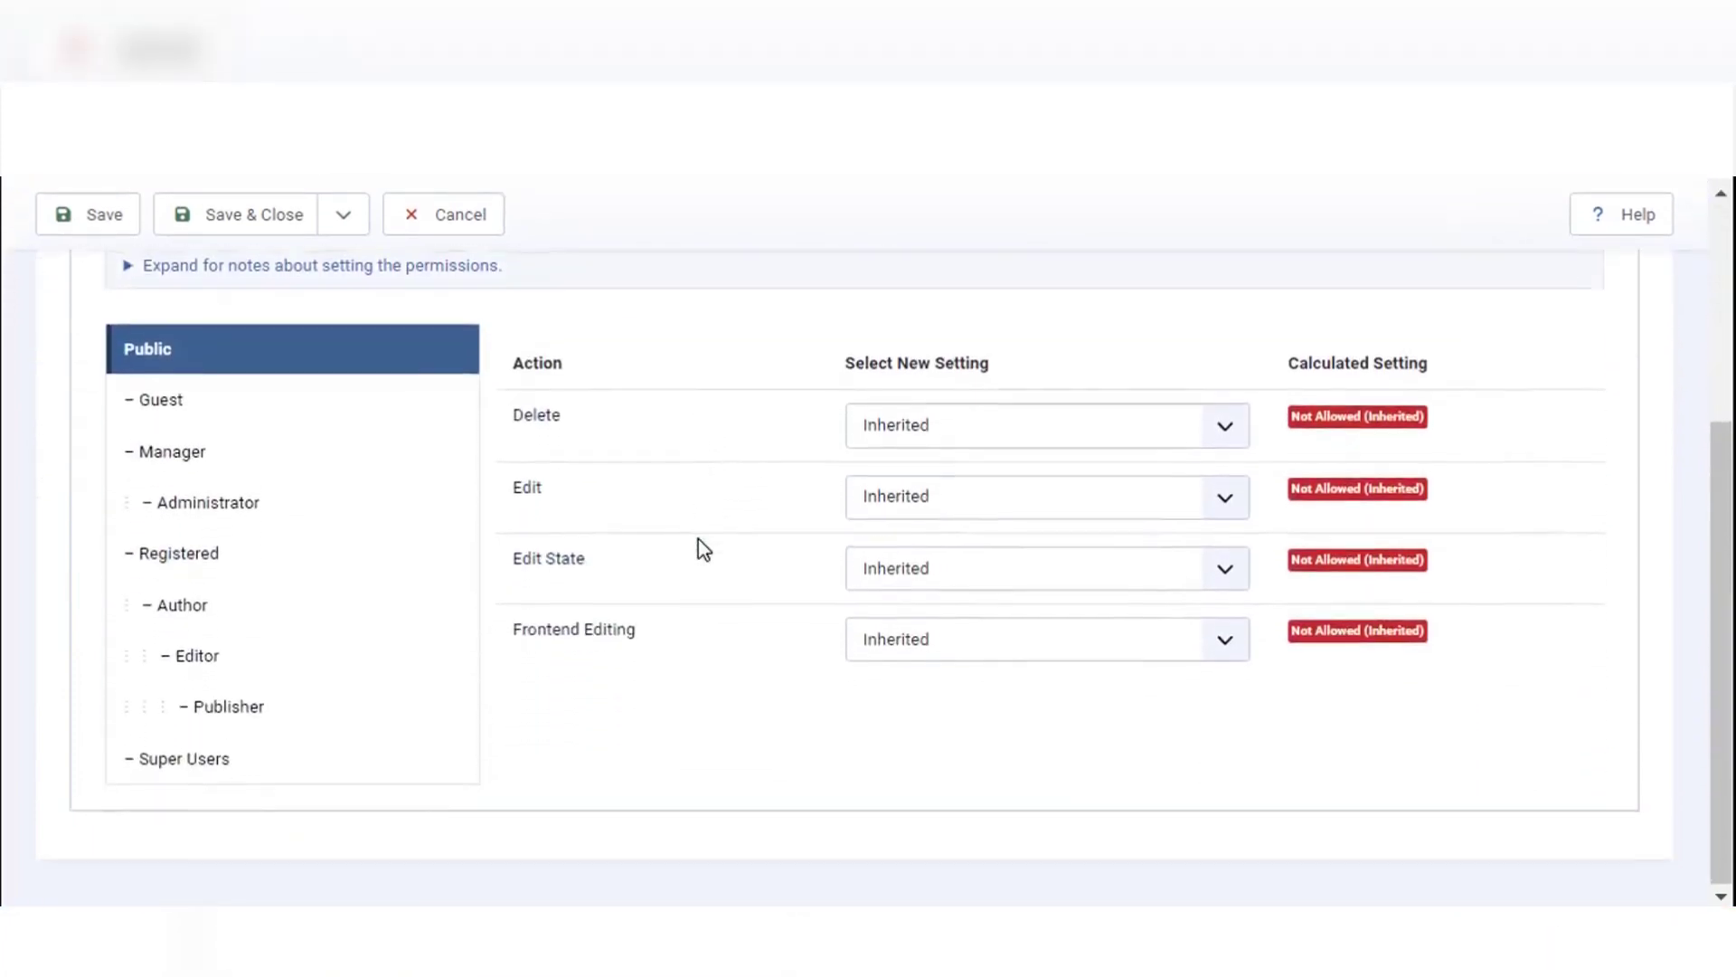
scroll(698, 539, "up", 4)
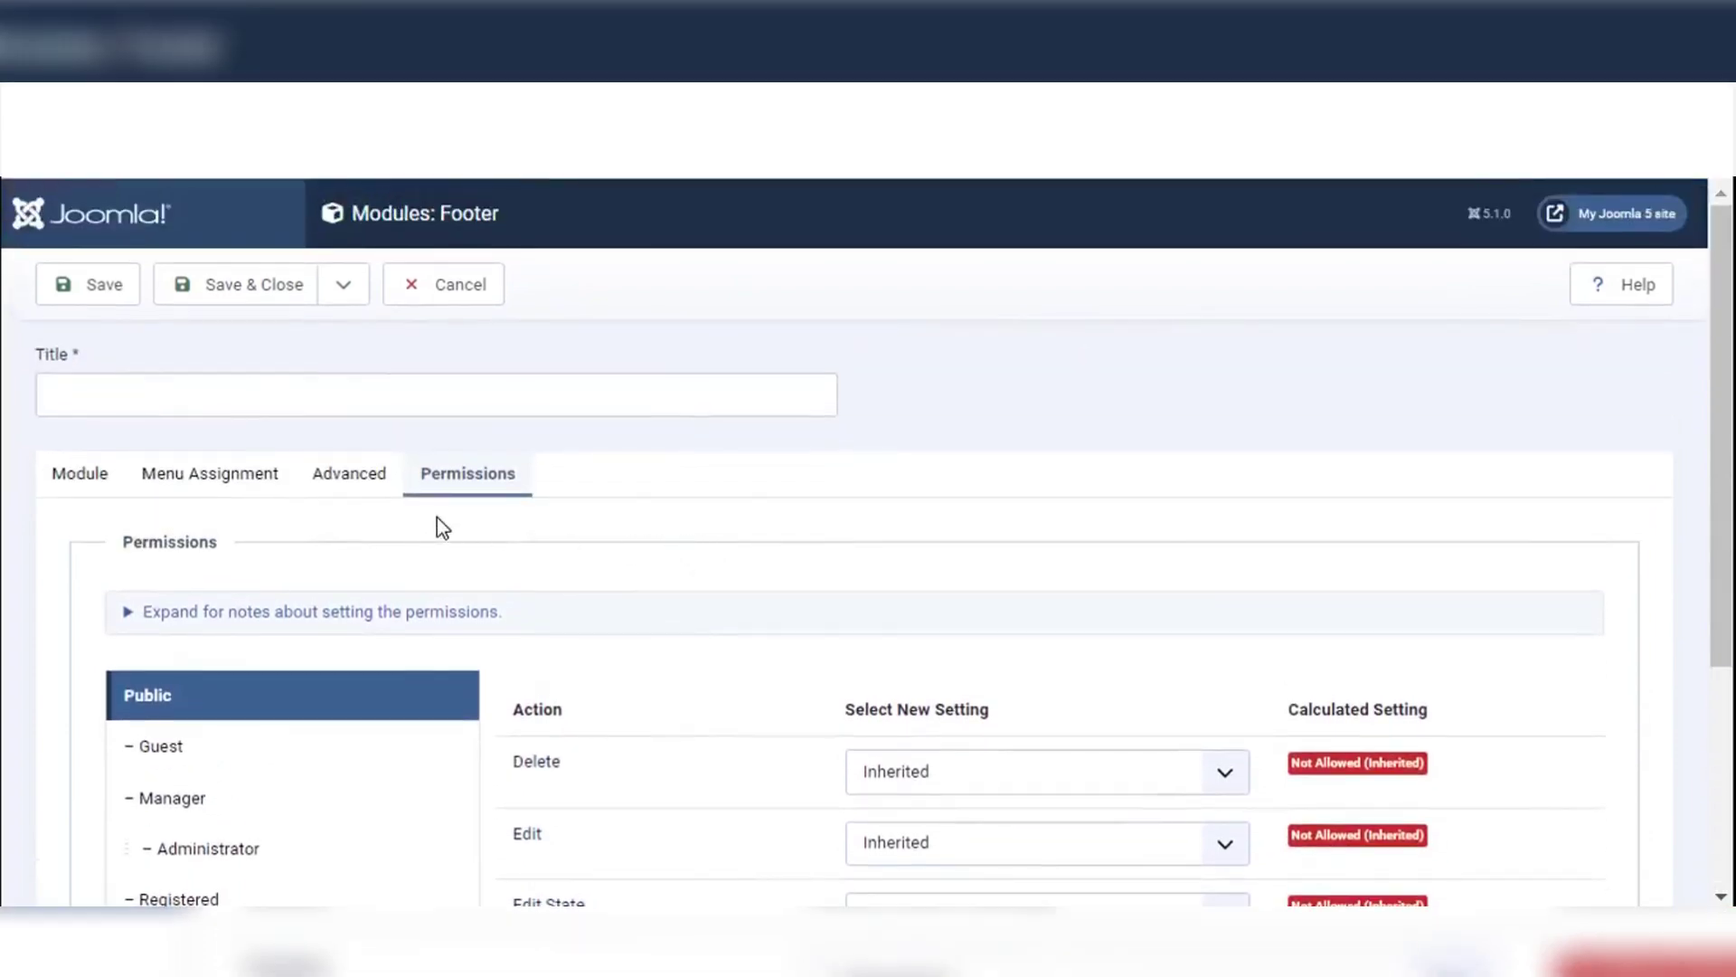
left_click(56, 471)
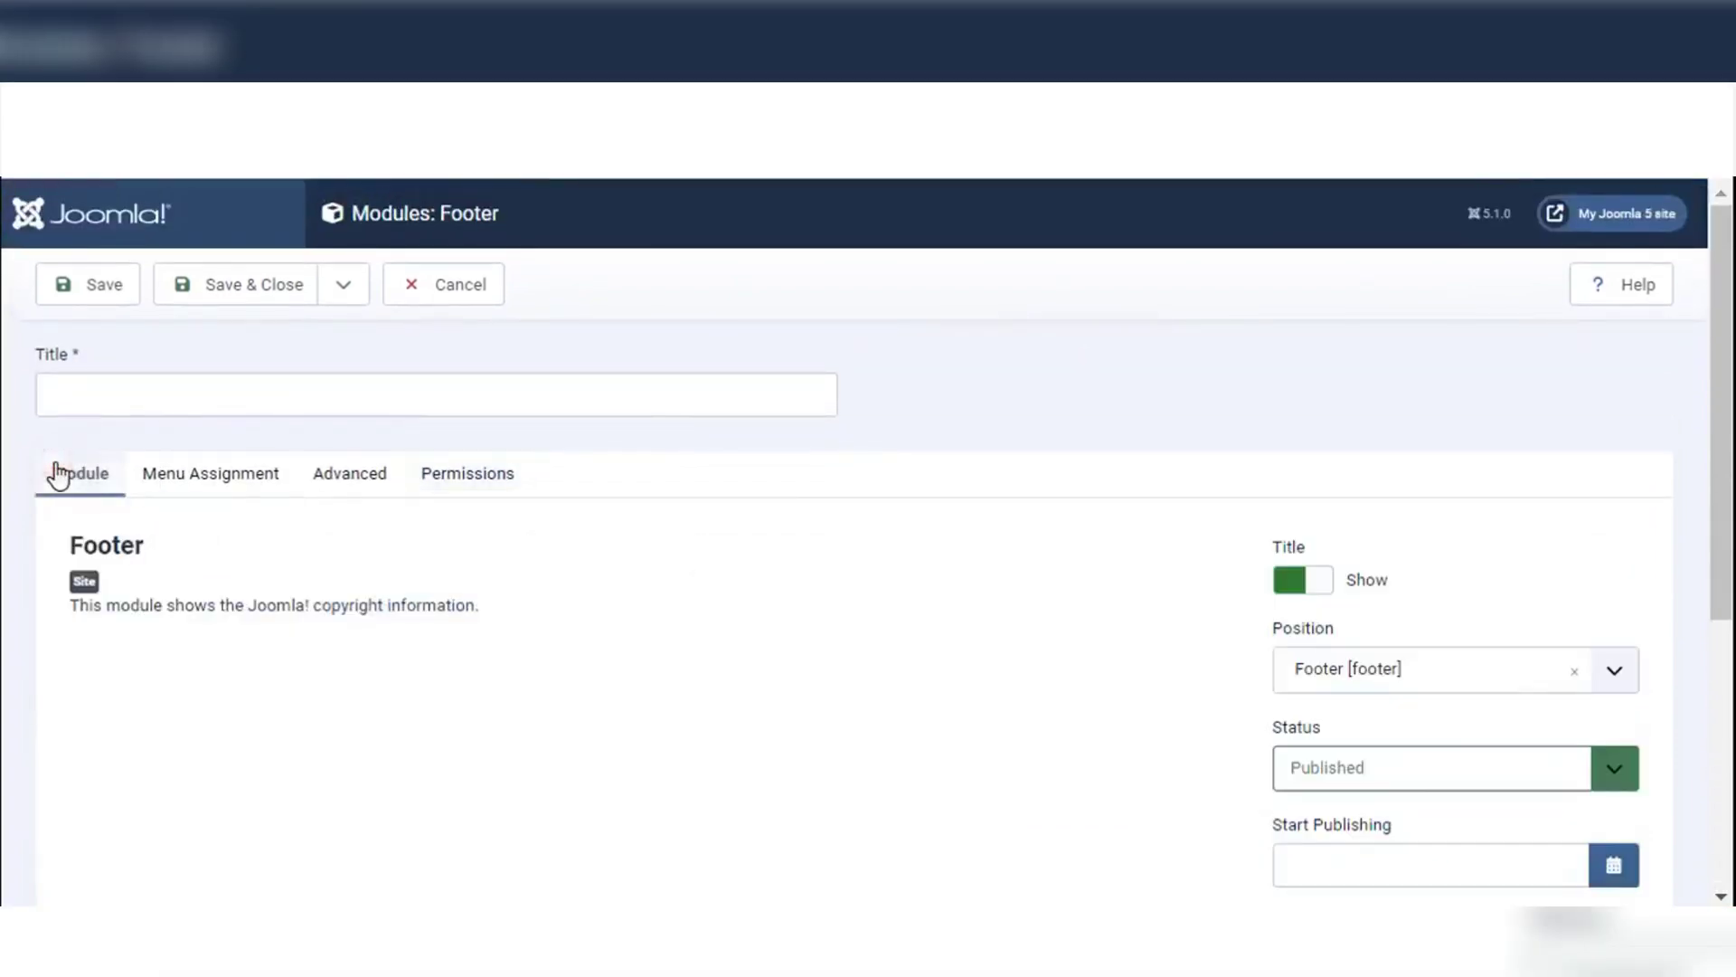
scroll(1175, 707, "down", 2)
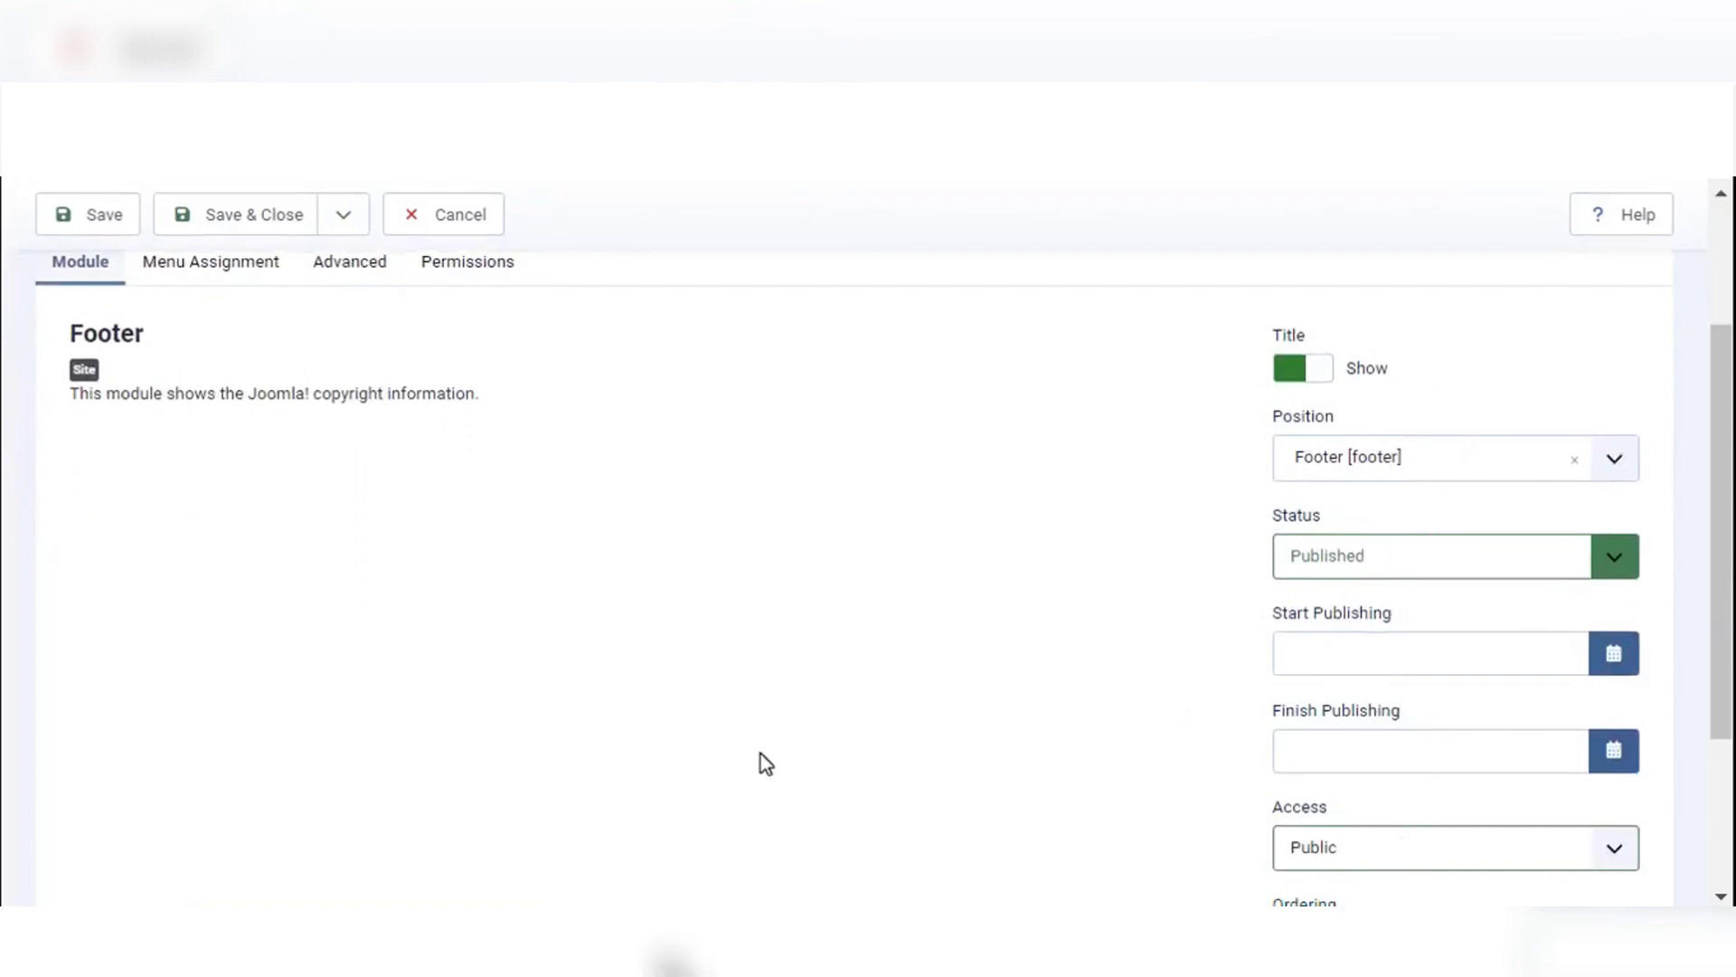
left_click(217, 264)
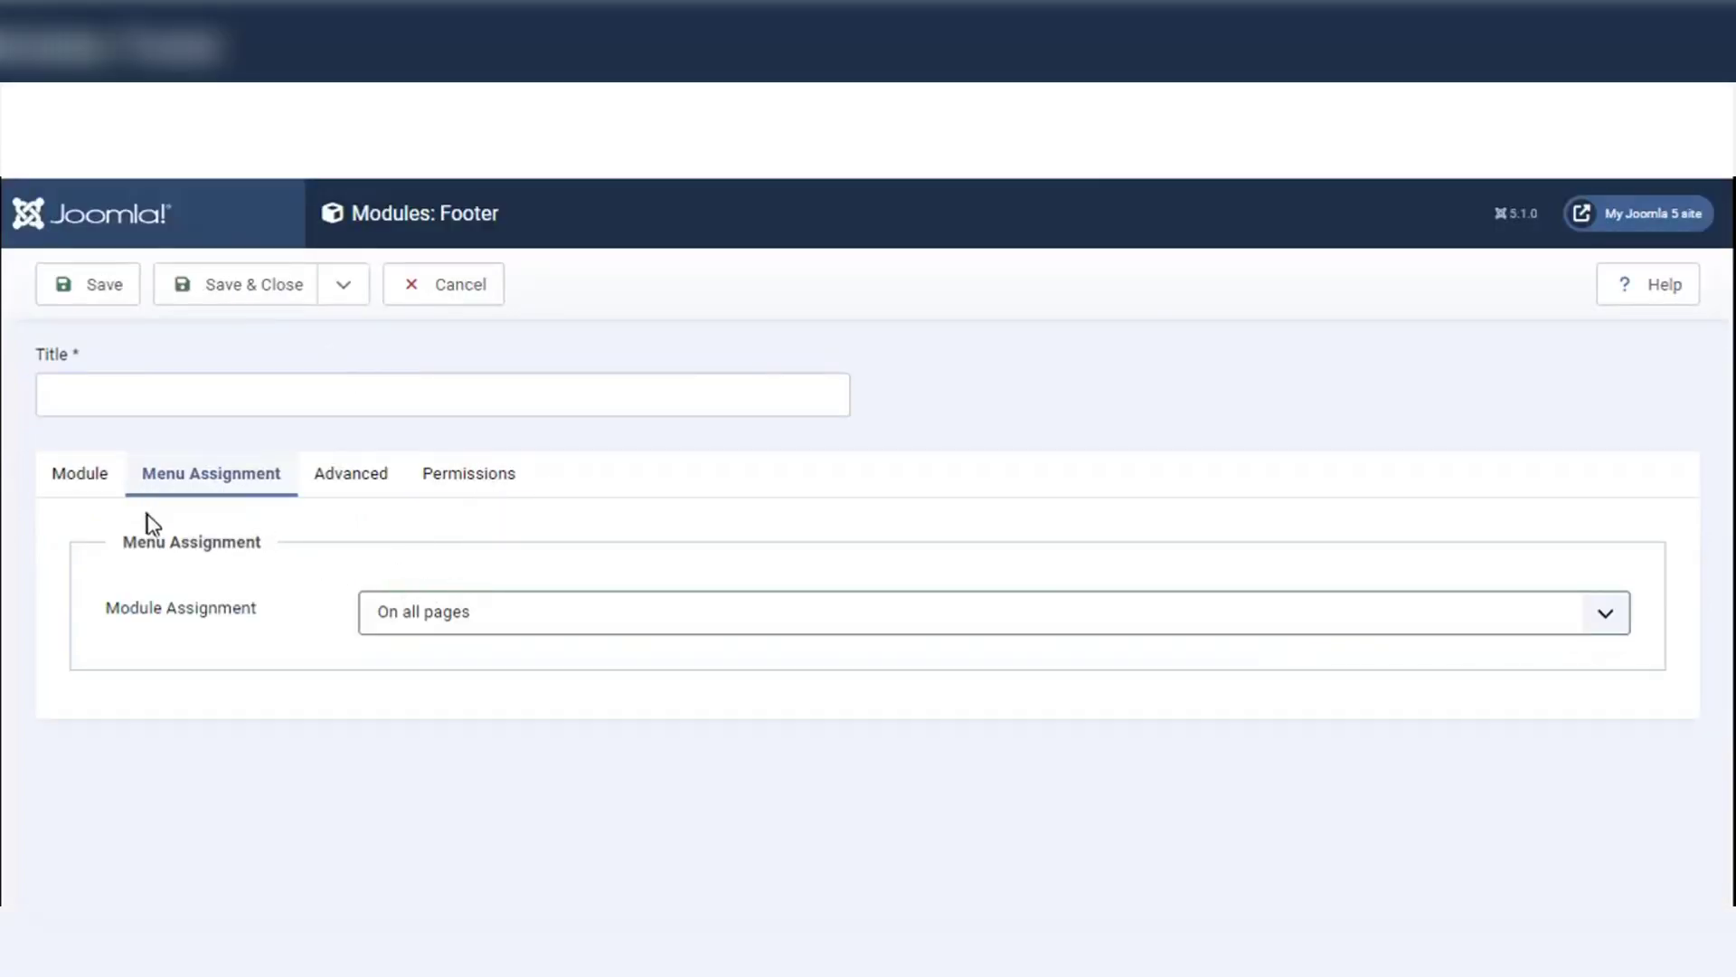
left_click(63, 493)
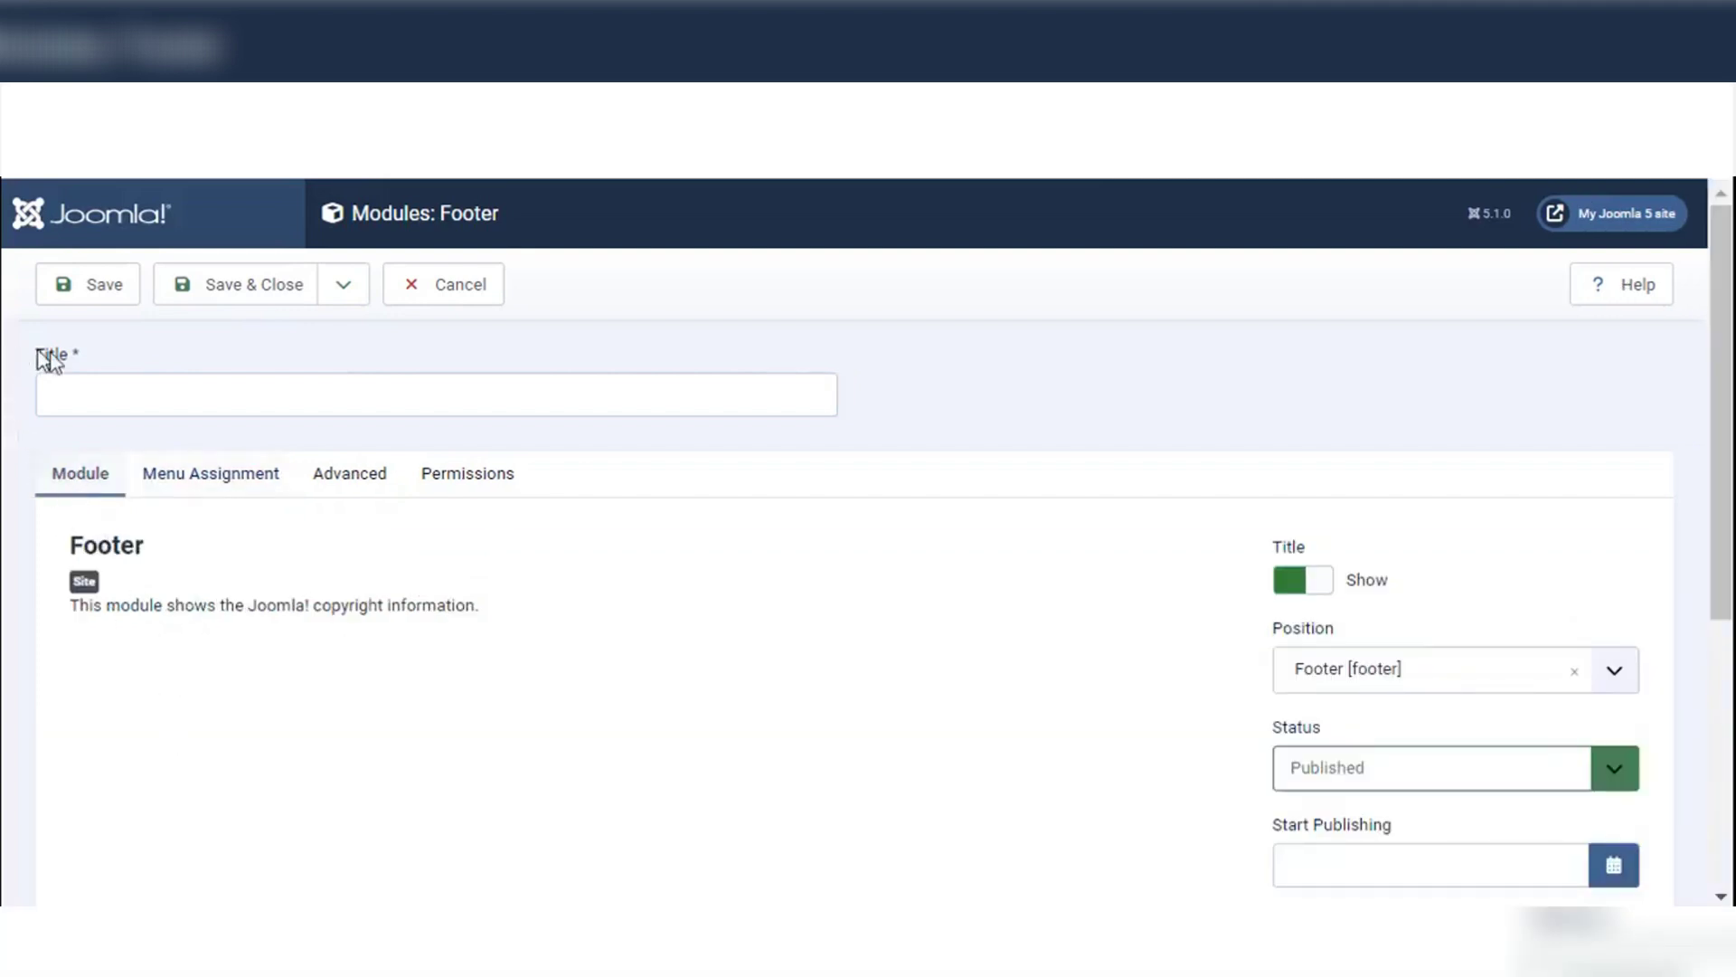
Title the module "Footer Module", and save and close it
left_click(93, 392)
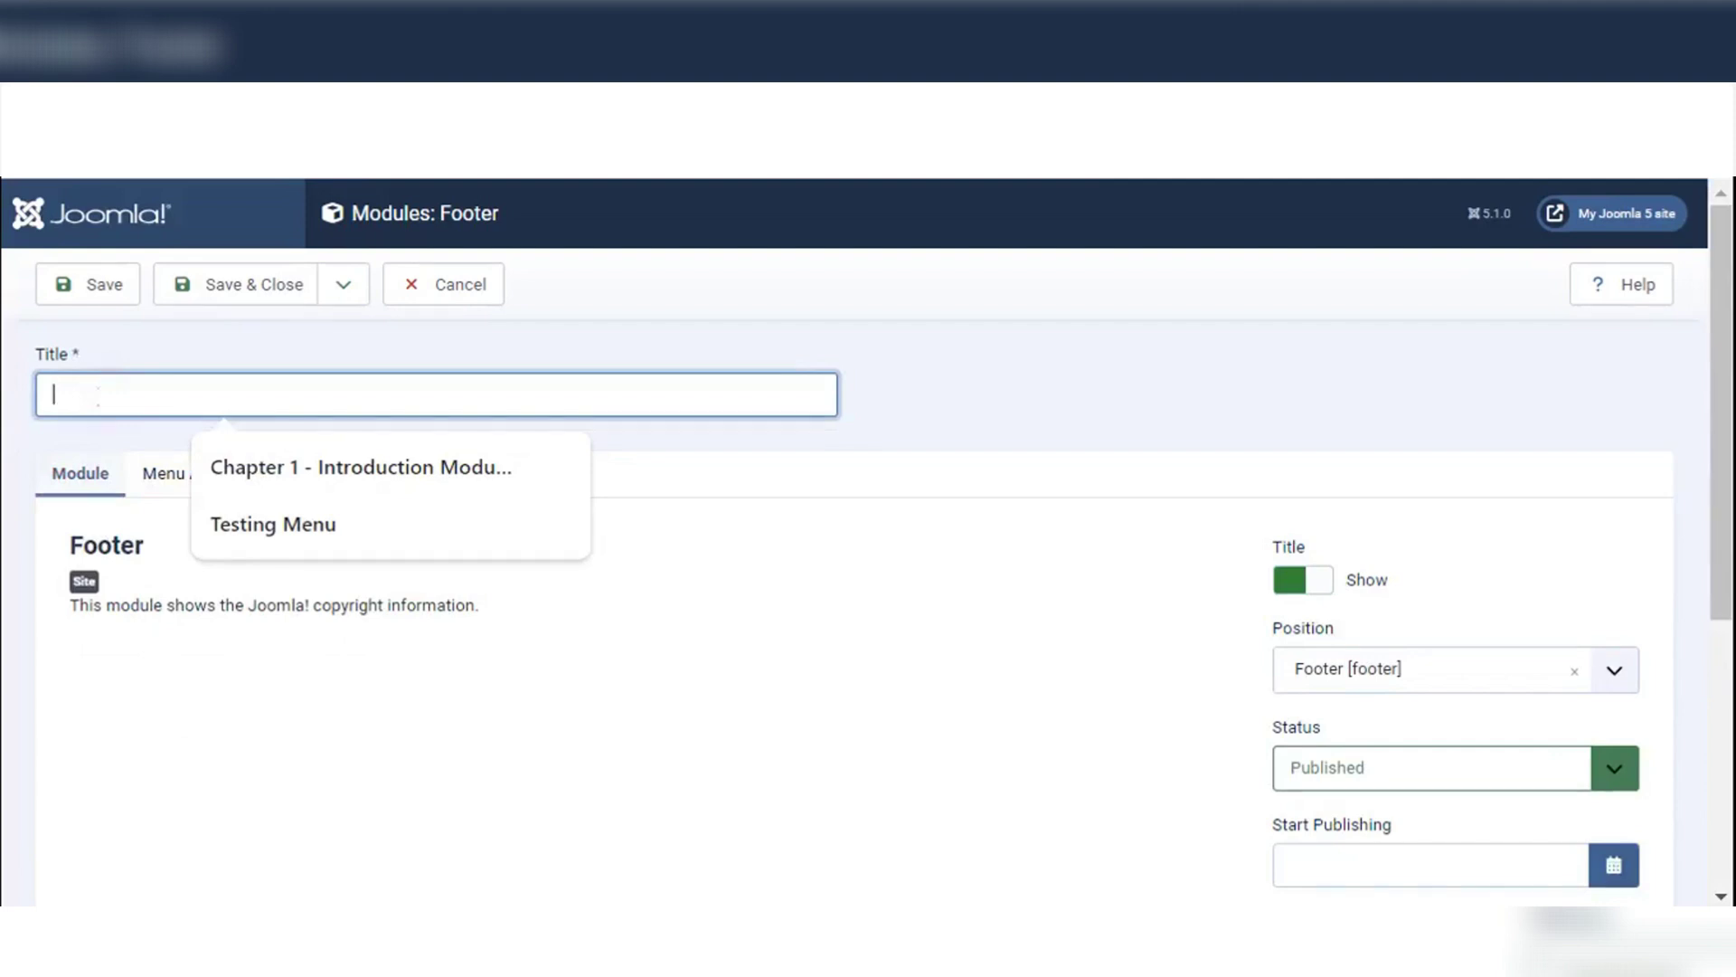
type("F")
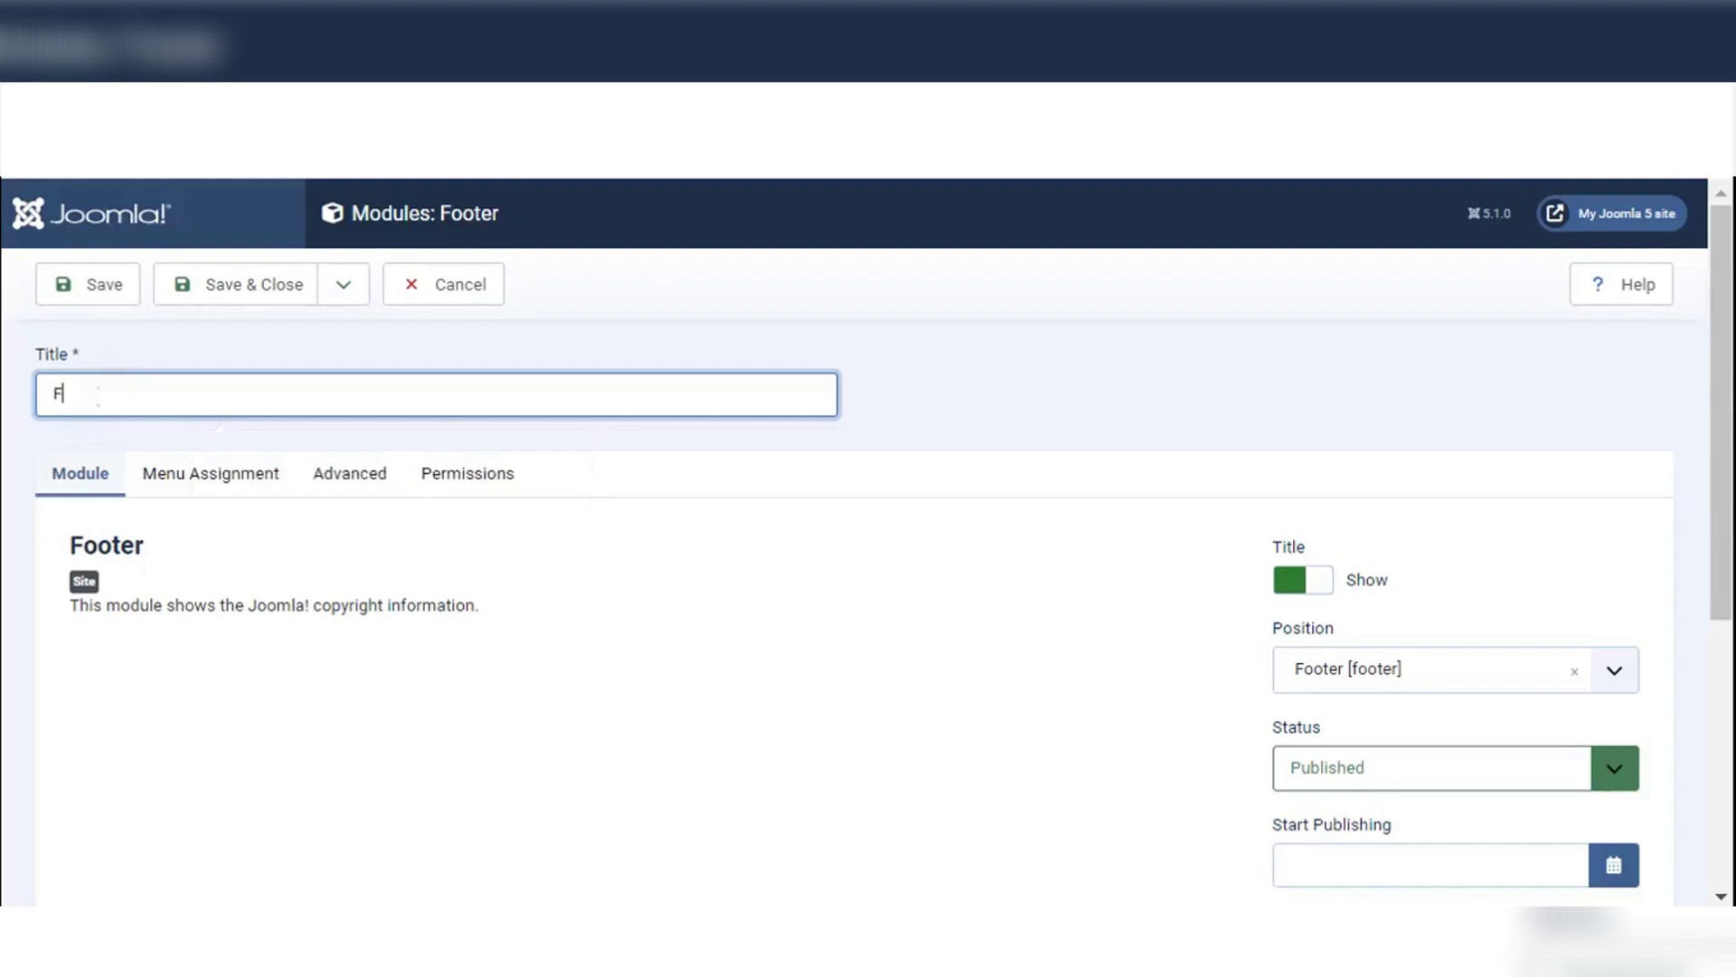
type("ooter Module")
scroll(633, 779, "down", 2)
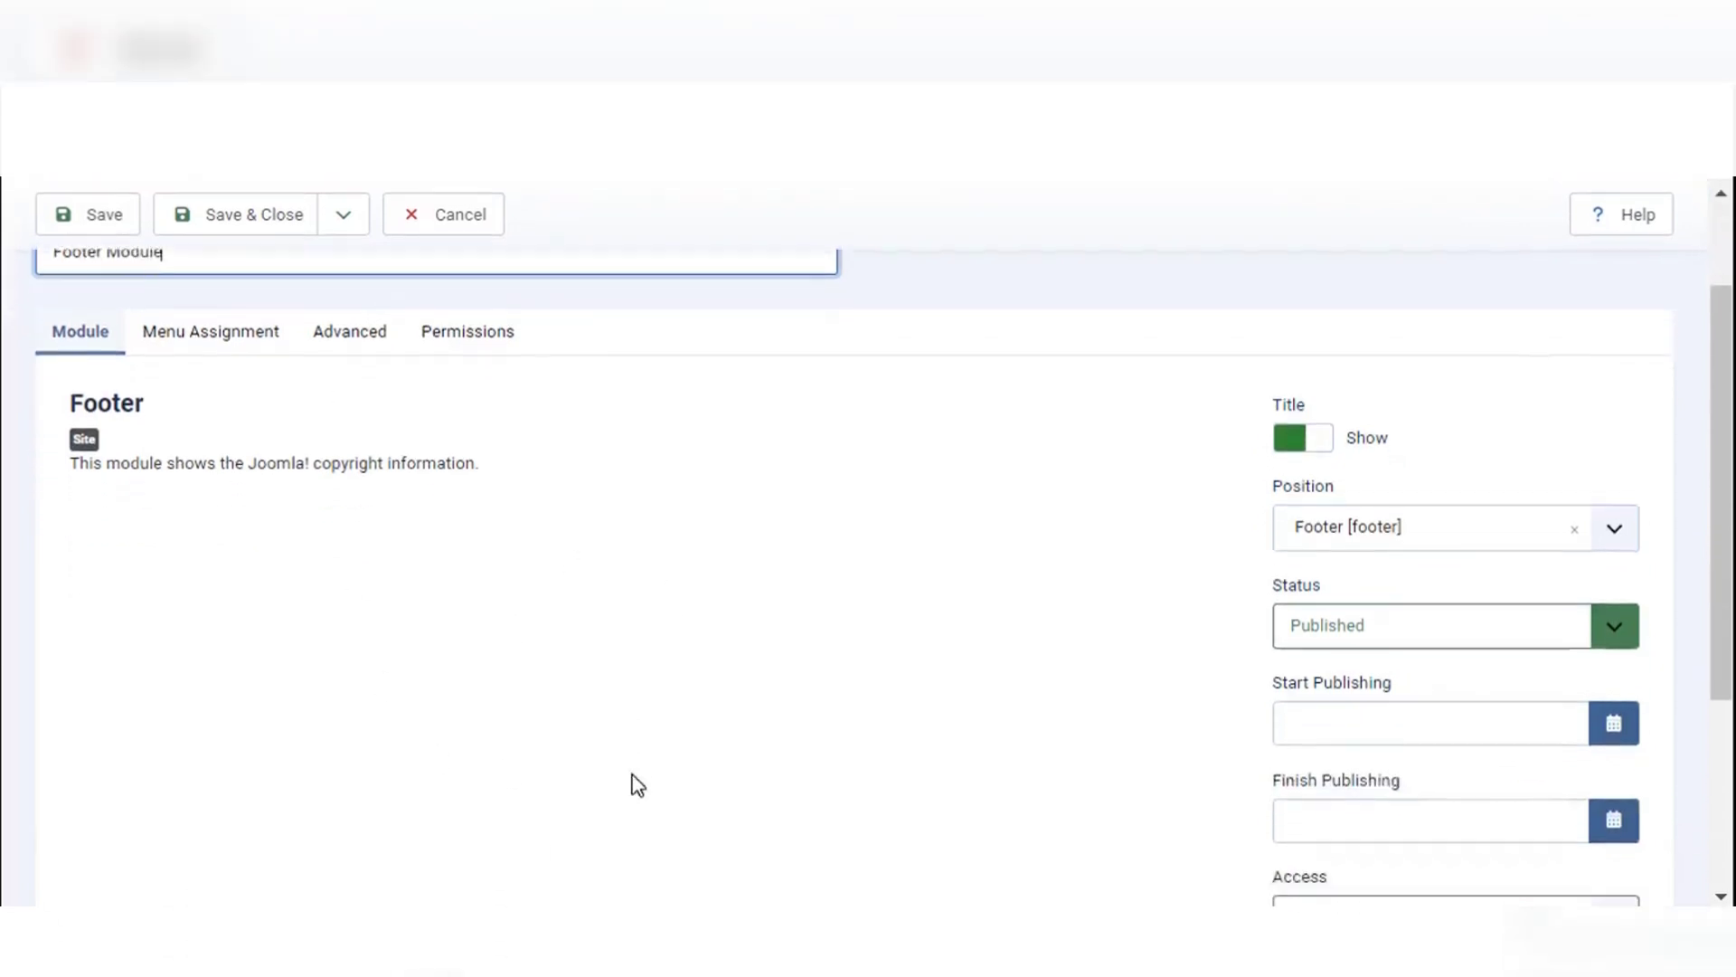
scroll(638, 785, "up", 2)
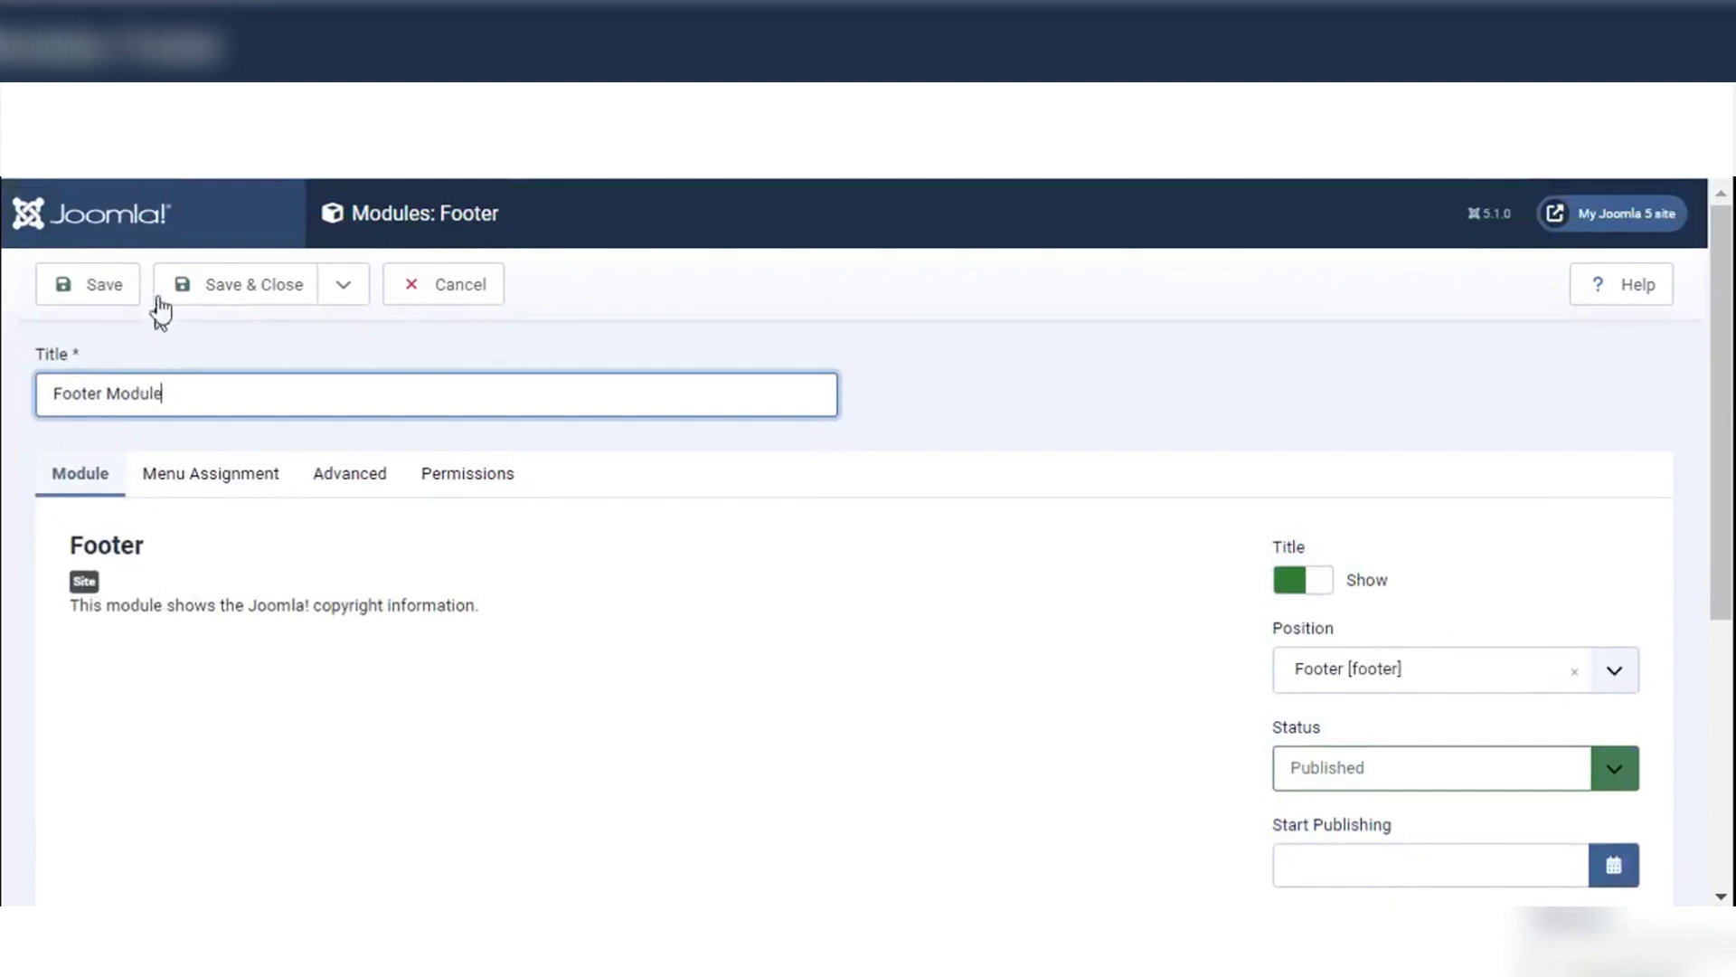
left_click(229, 287)
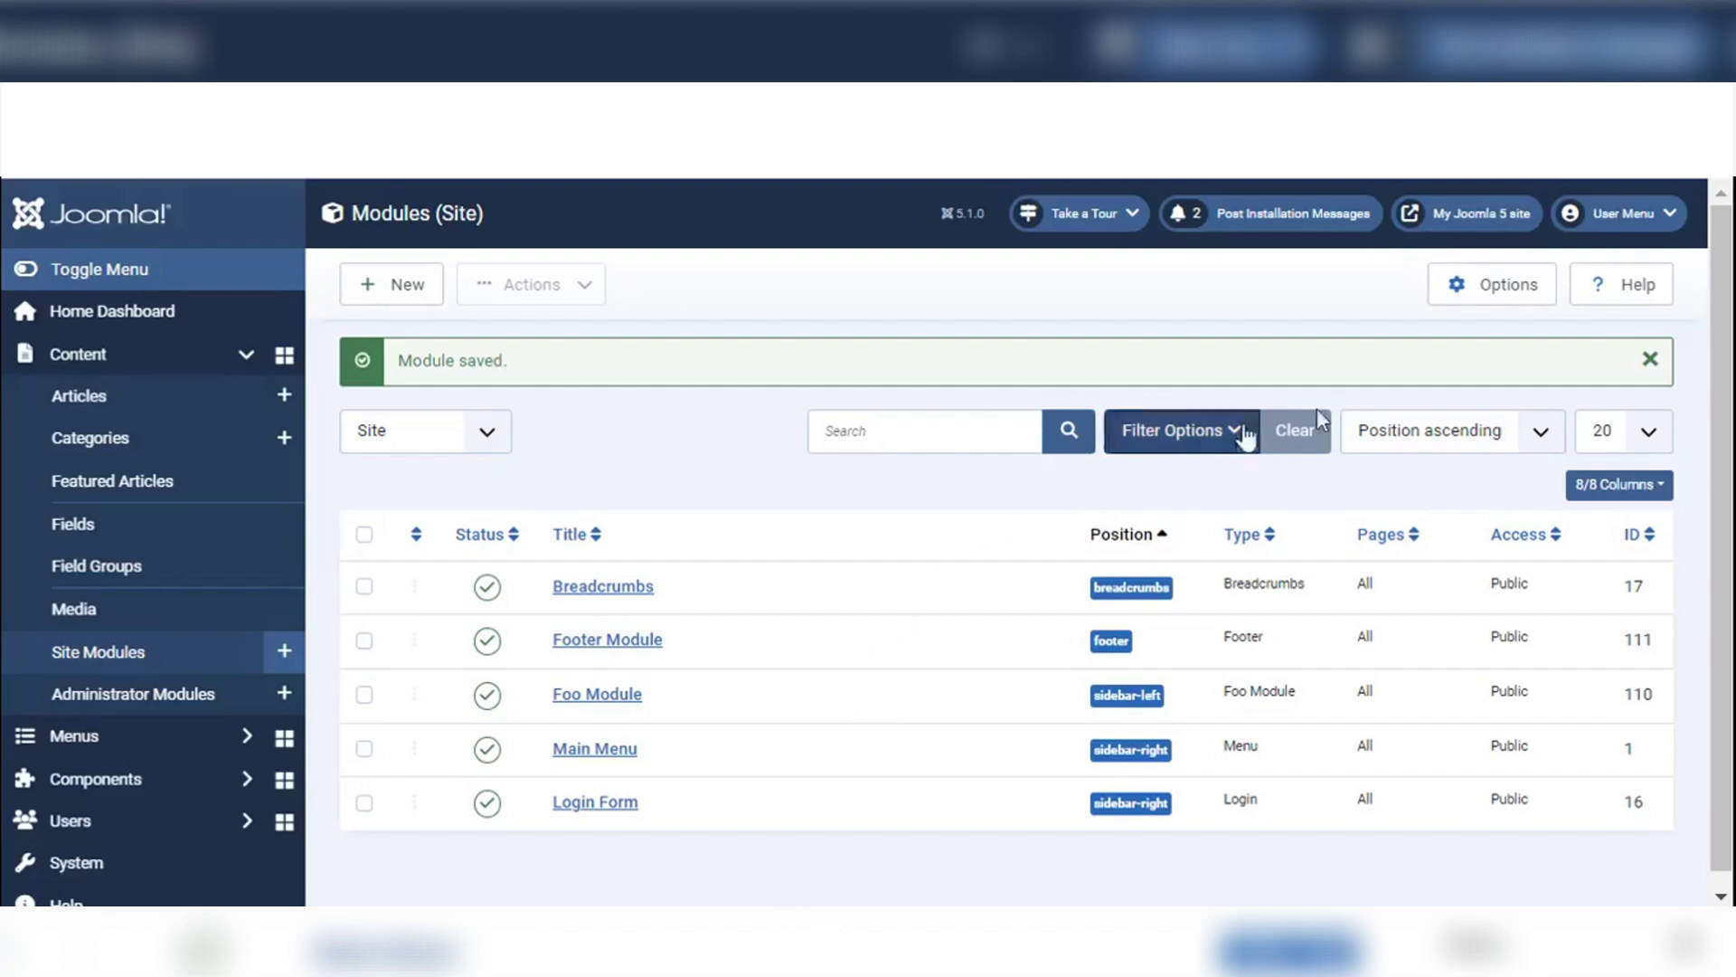
Open the live site's home page and examine the footer area for the new module's output
left_click(1458, 221)
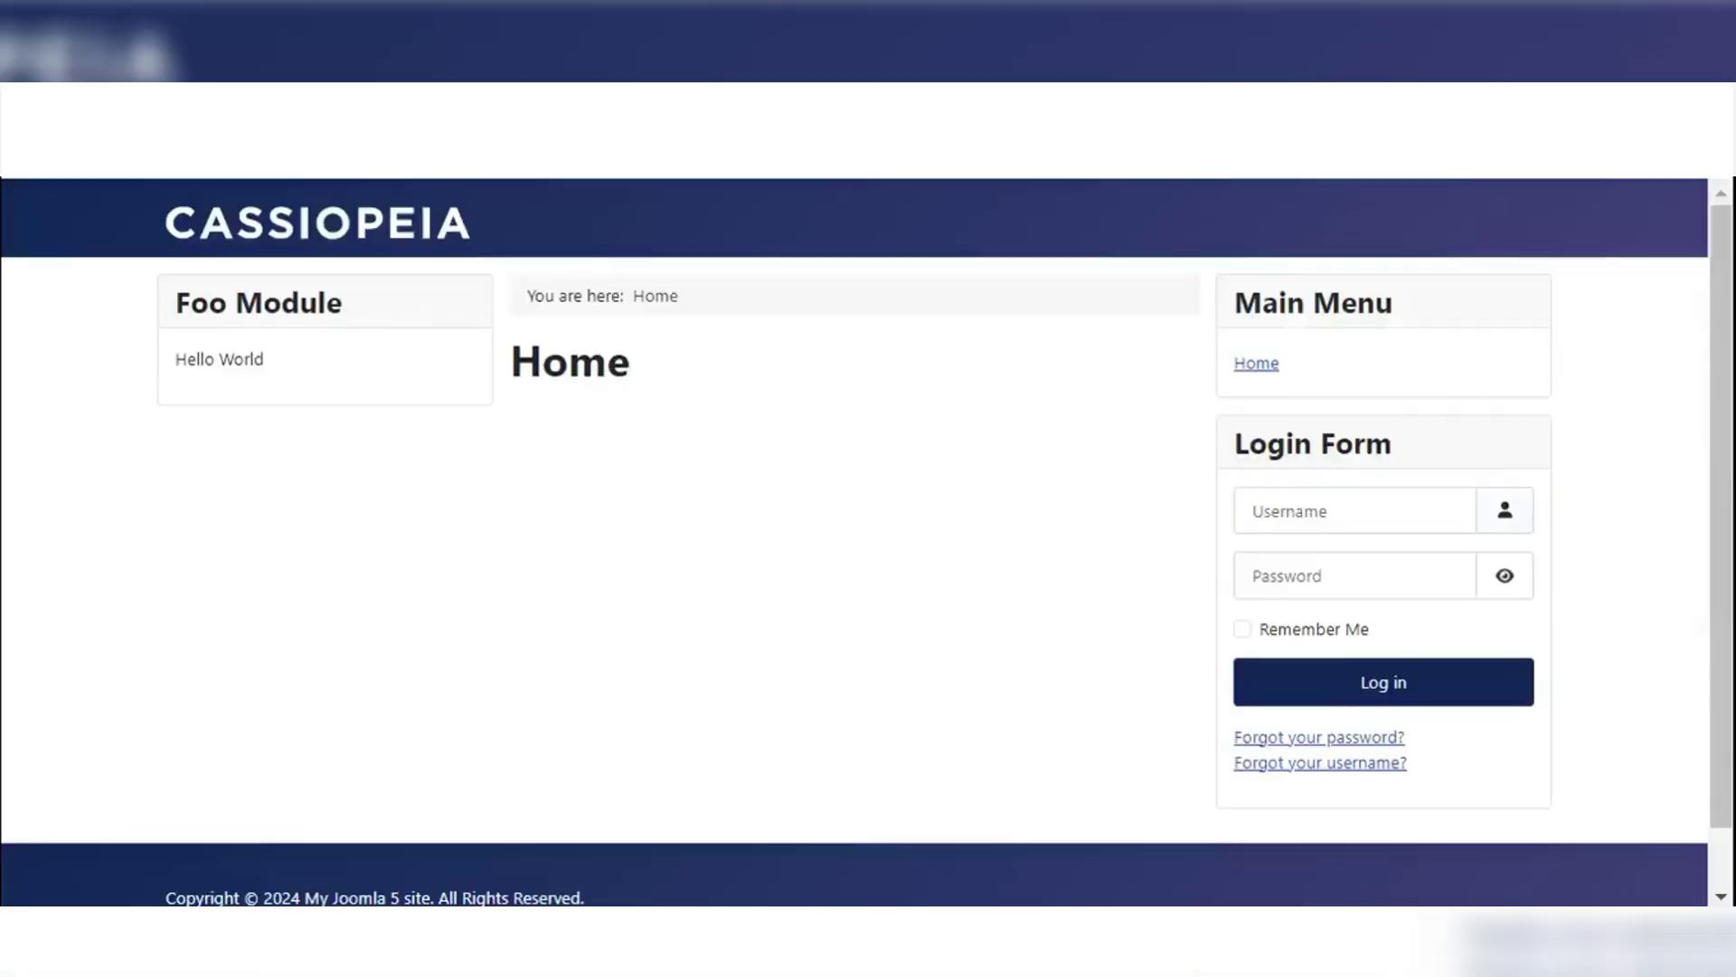
scroll(1089, 556, "down", 1)
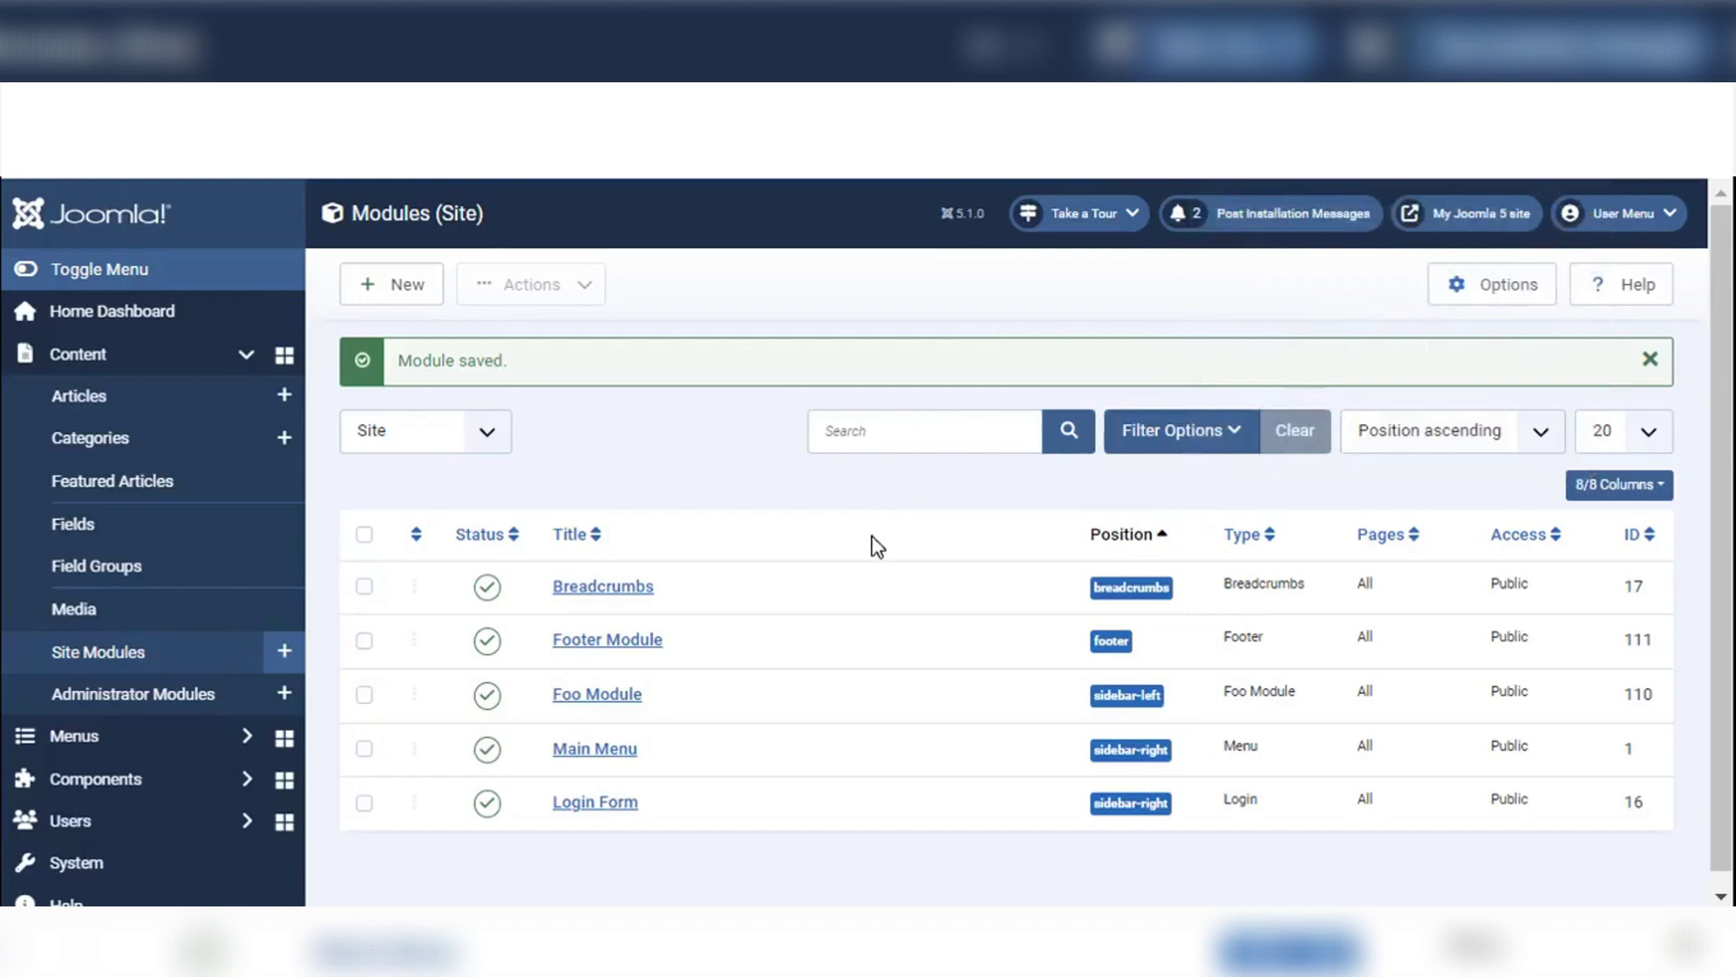
Start another new site module, clear the "foote" filter and browse the full list of available module types
left_click(415, 288)
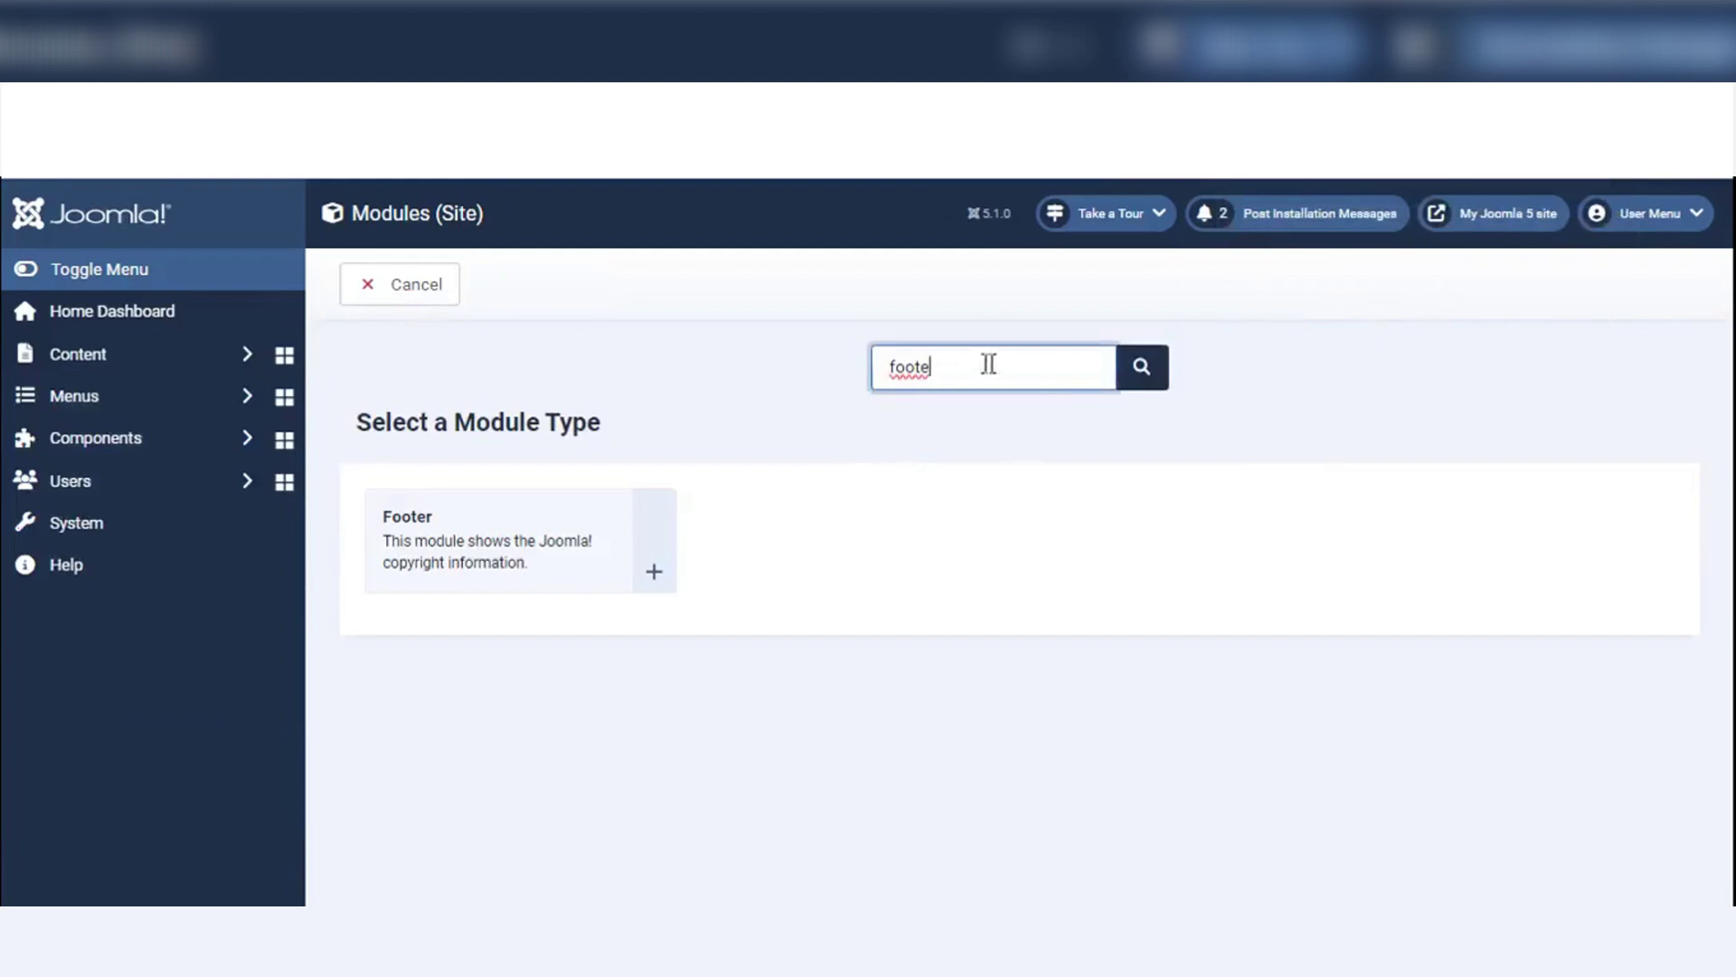
left_click(968, 369)
key("ctrl+a")
key("BackSpace")
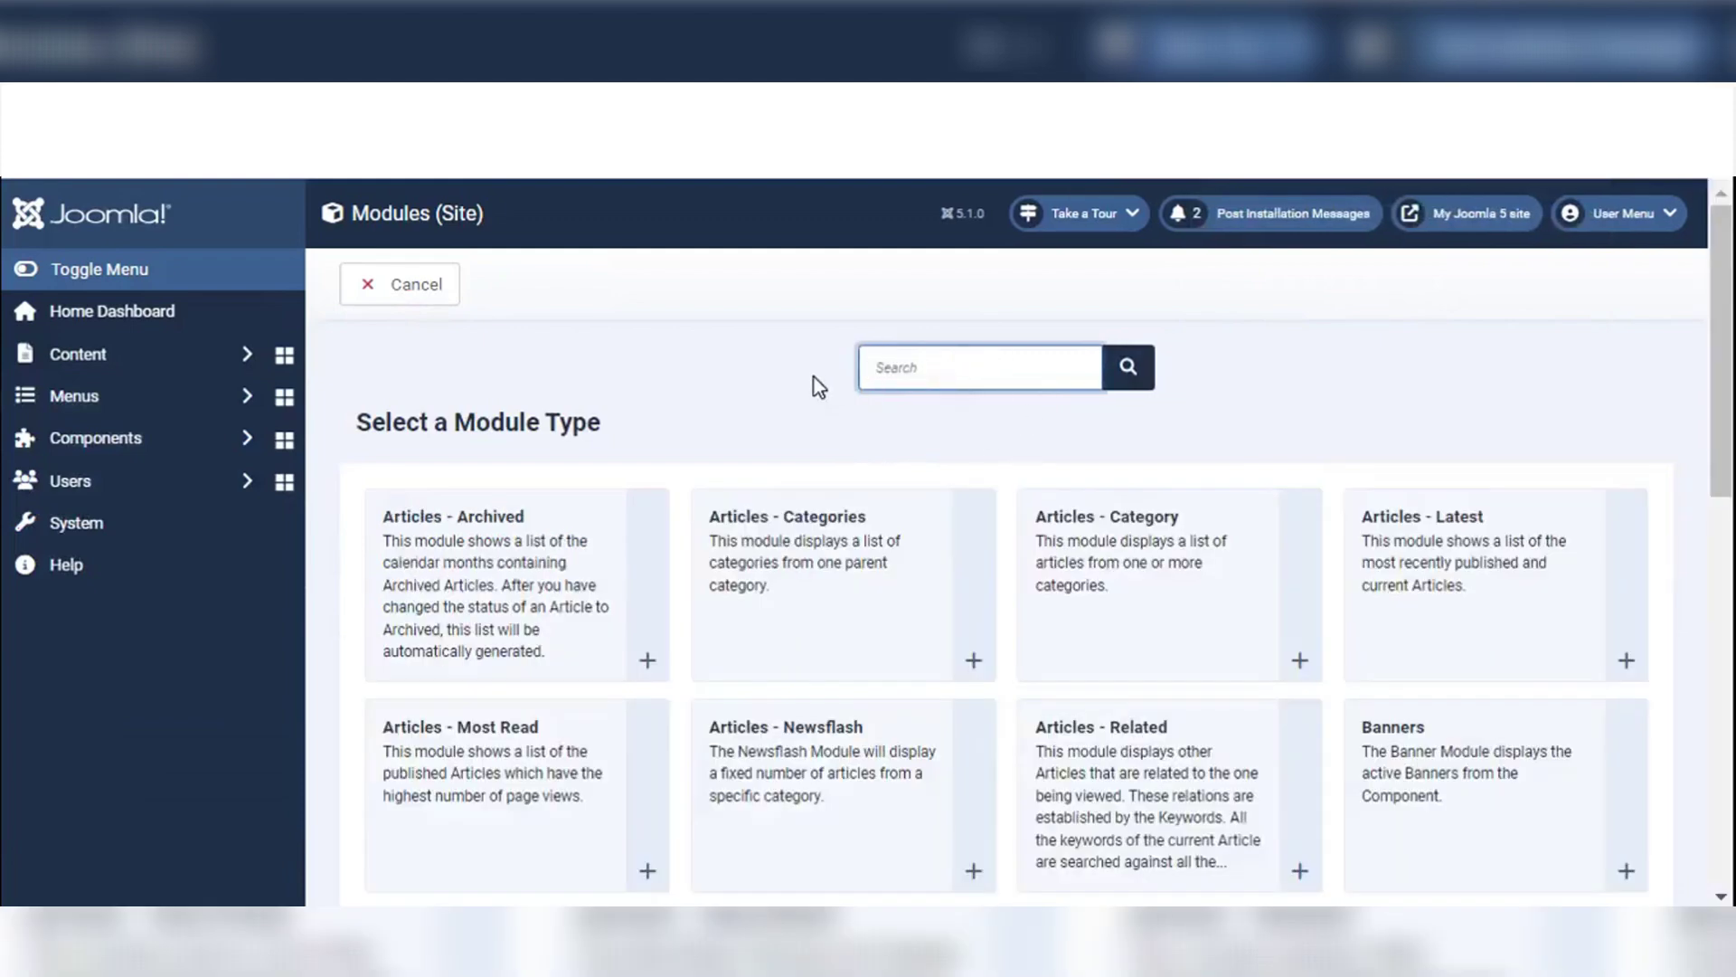
scroll(941, 717, "down", 6)
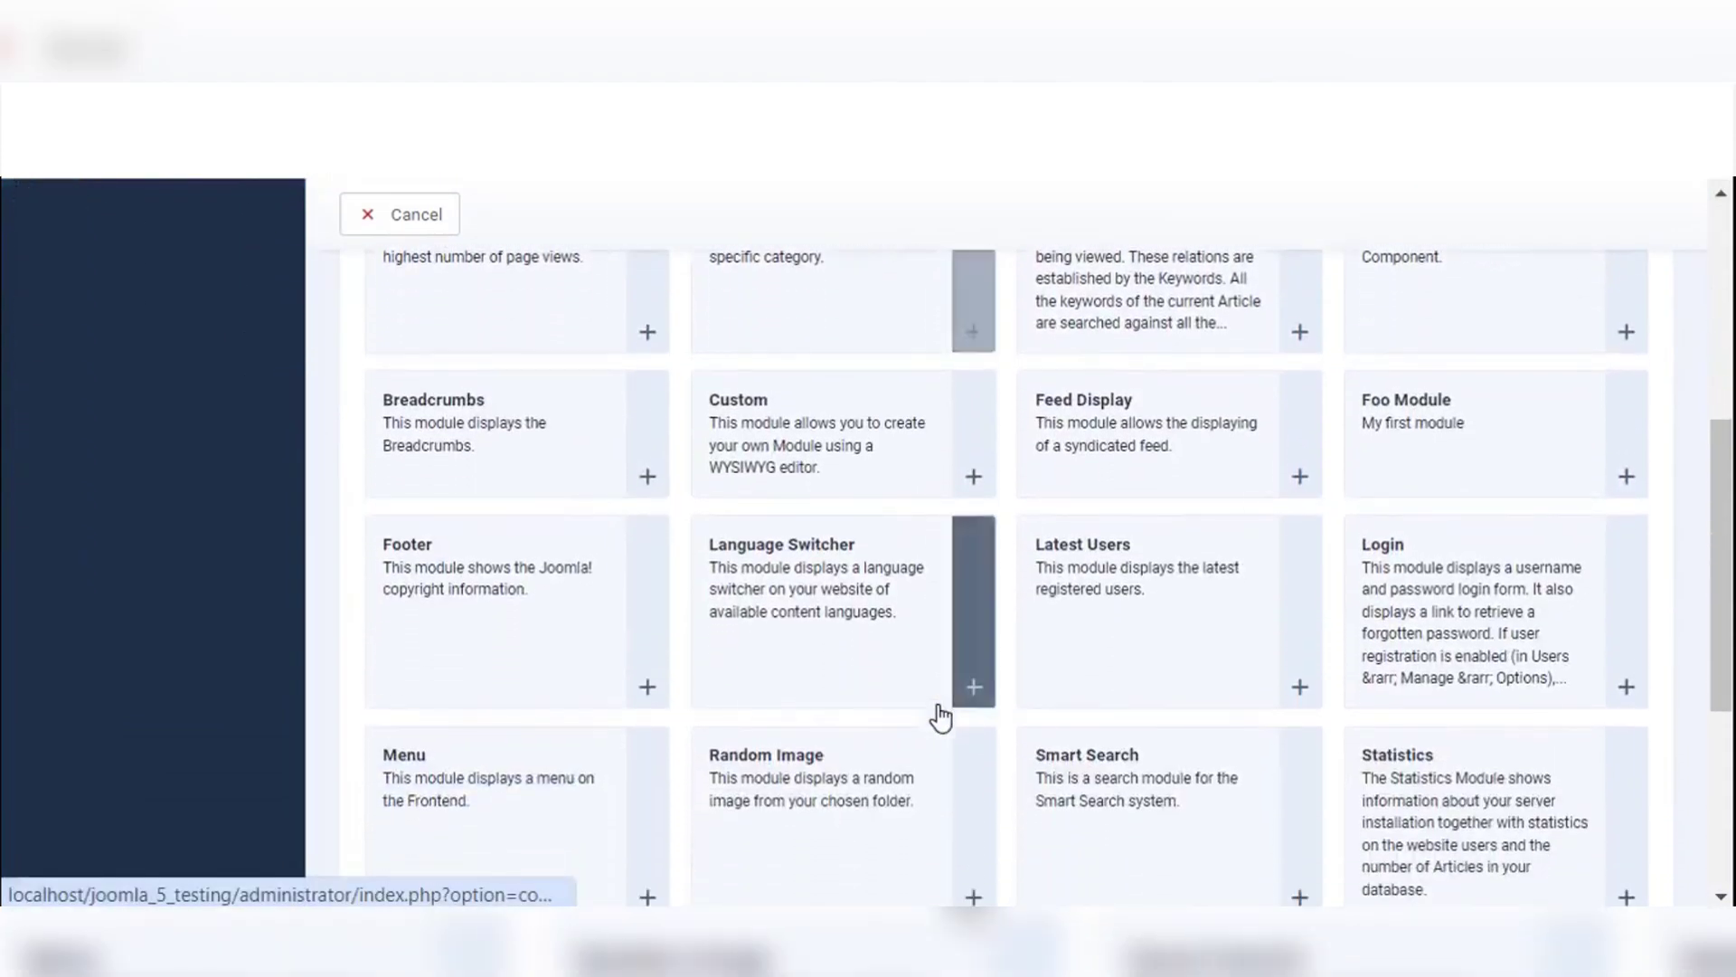
scroll(940, 717, "down", 4)
scroll(940, 717, "down", 1)
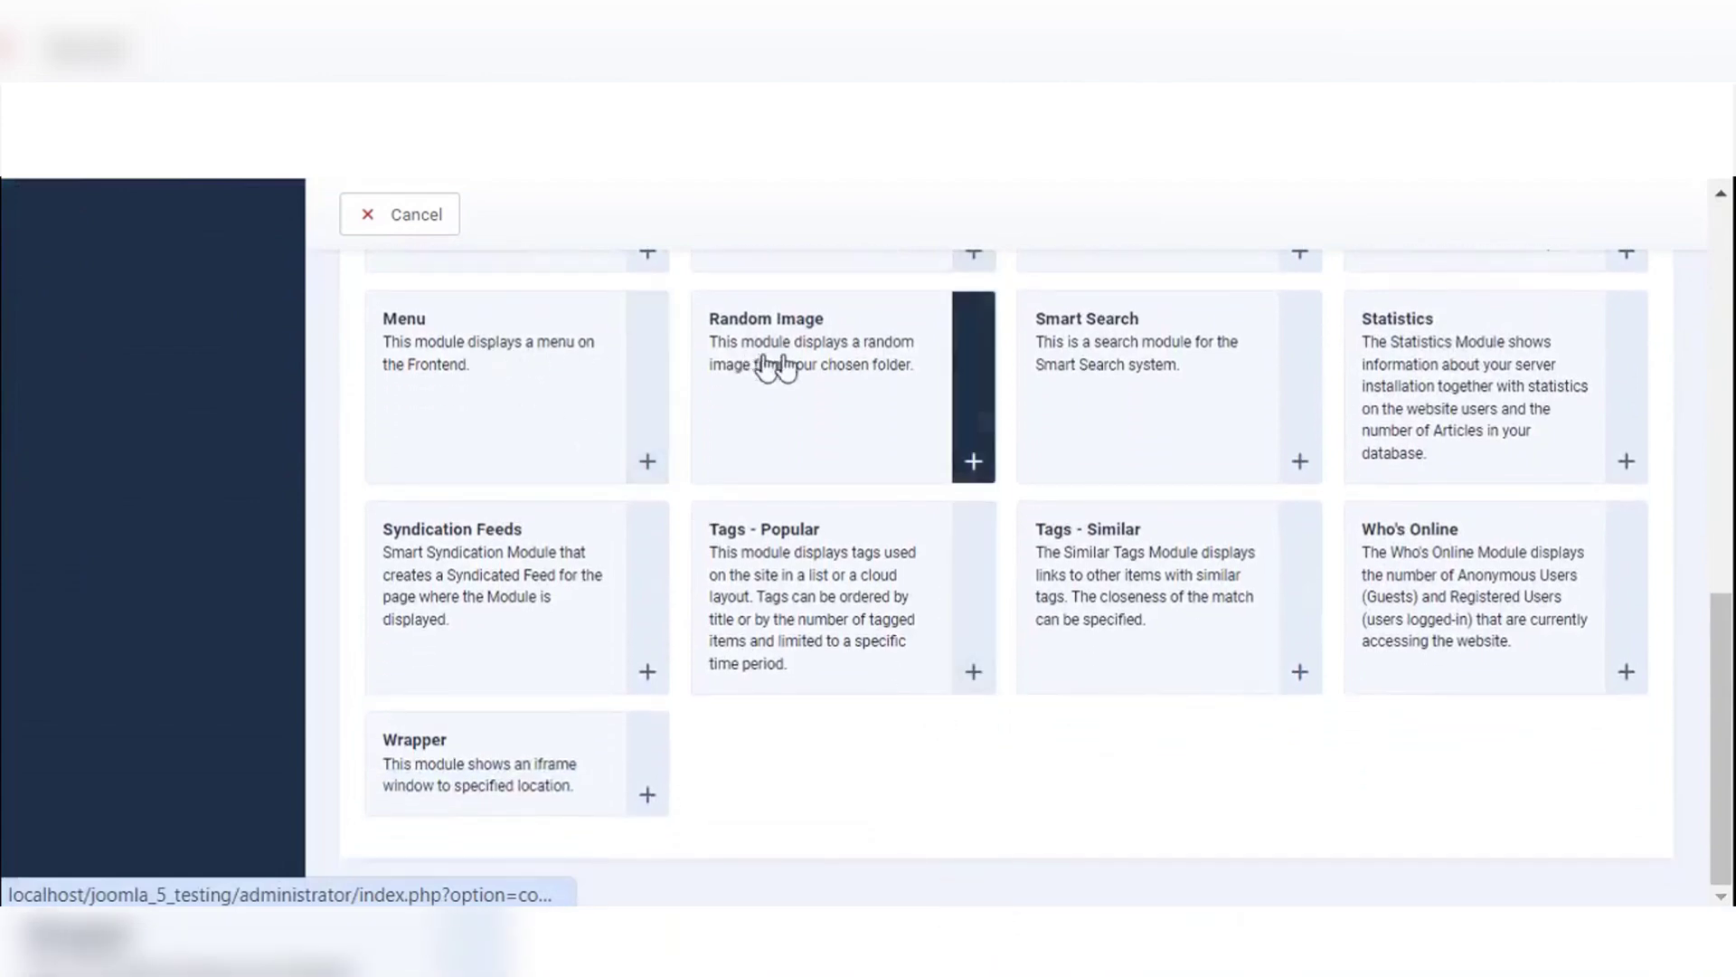
scroll(1151, 660, "up", 10)
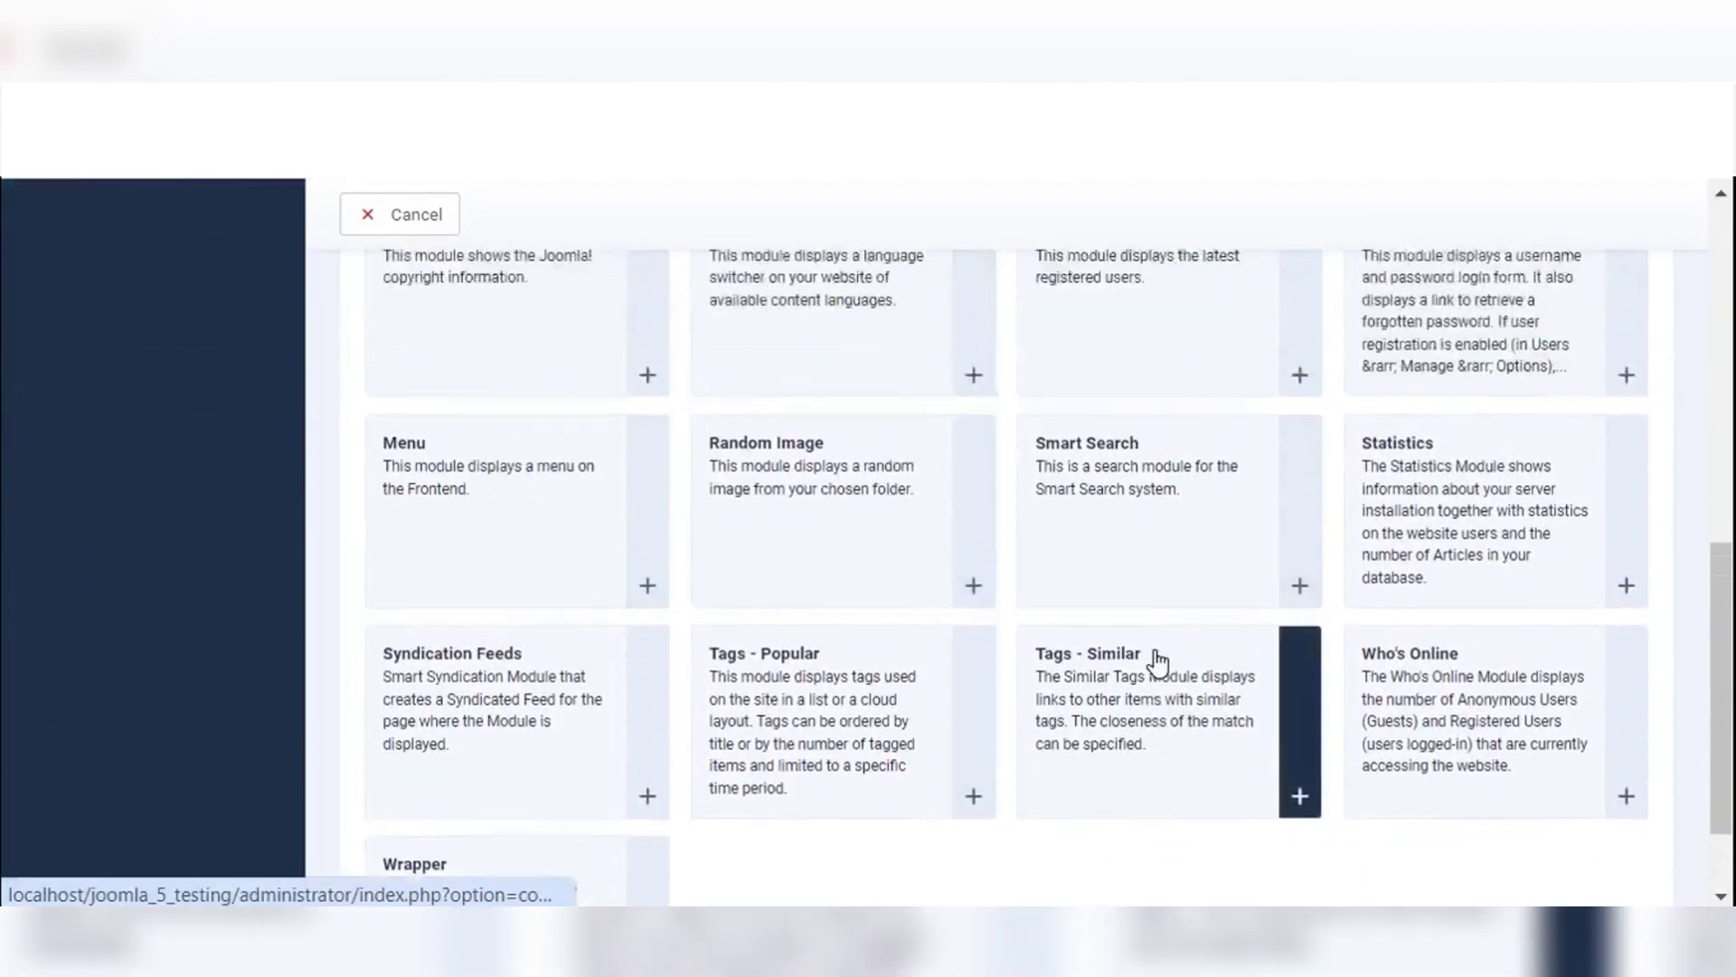